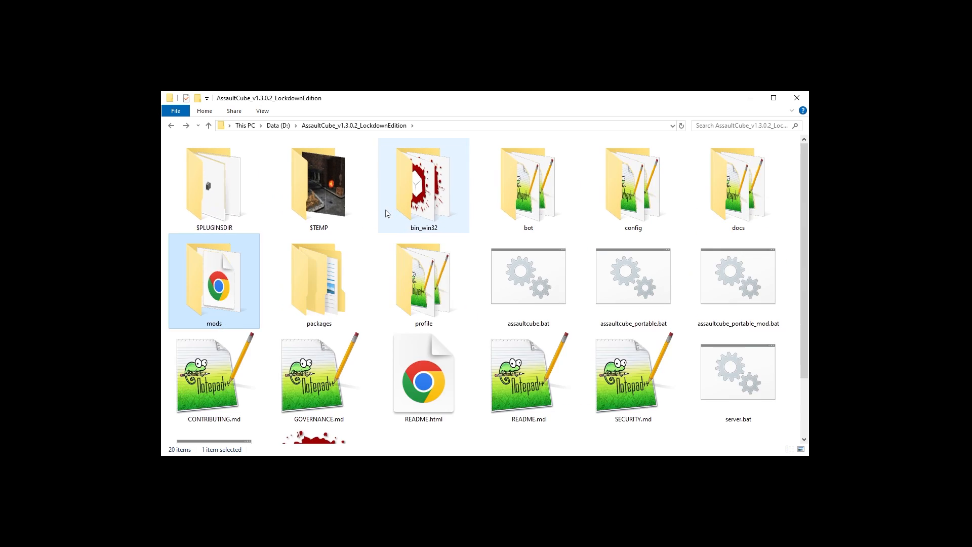
Step: Permanently delete the assaultcube_portable_mod.bat file from the AssaultCube folder
{"action": "scroll", "coordinate": [386, 210], "scroll_direction": "down", "scroll_amount": 2}
{"action": "left_click", "coordinate": [663, 322]}
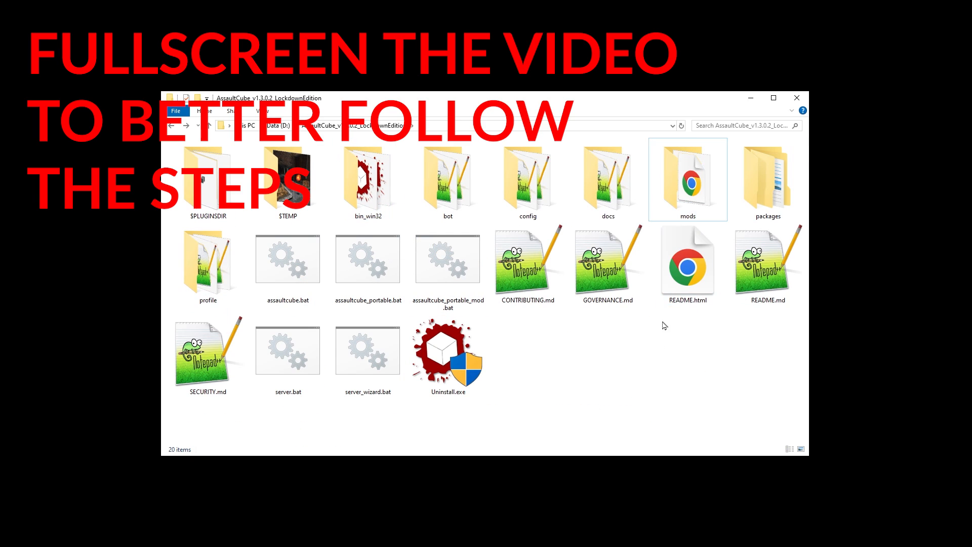
{"action": "left_click", "coordinate": [689, 190]}
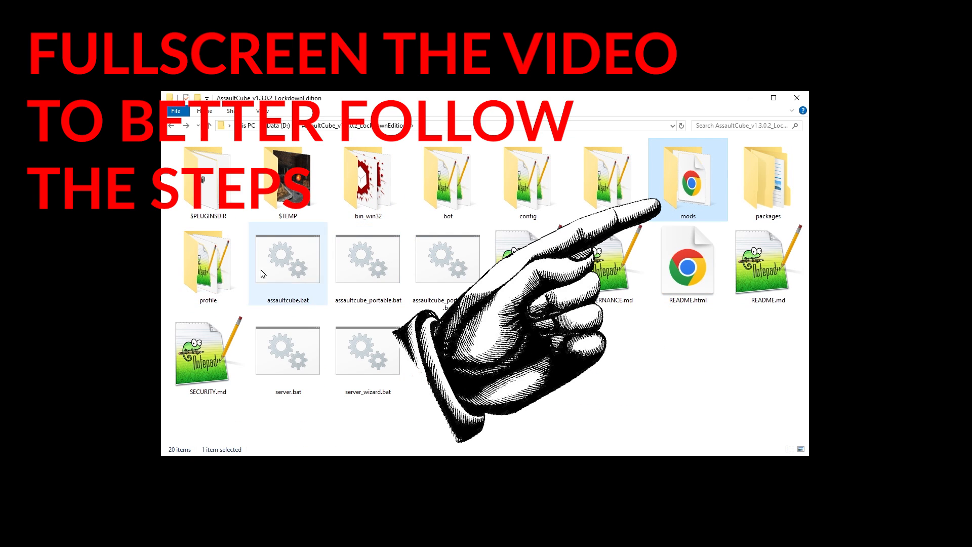
{"action": "left_click", "coordinate": [464, 290]}
{"action": "key", "text": "shift+Delete"}
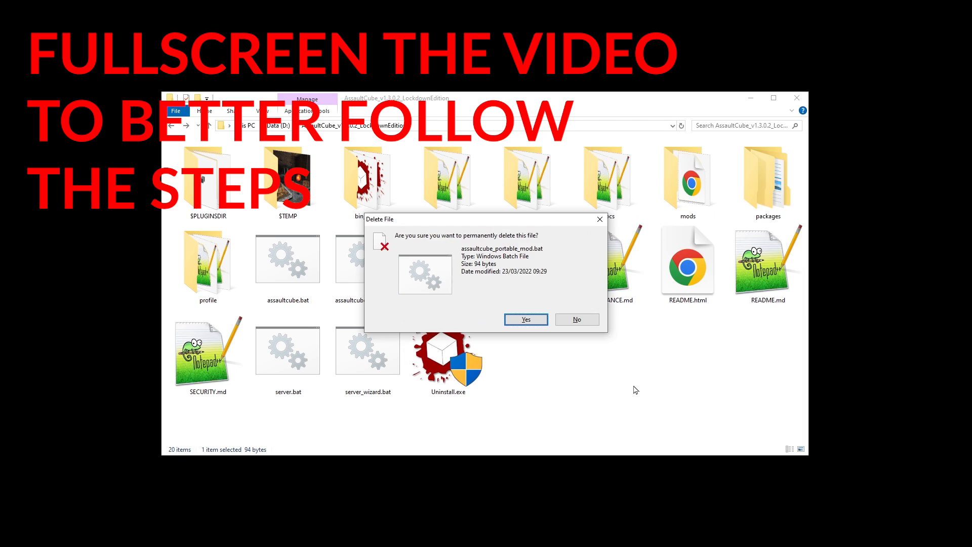
{"action": "key", "text": "Return"}
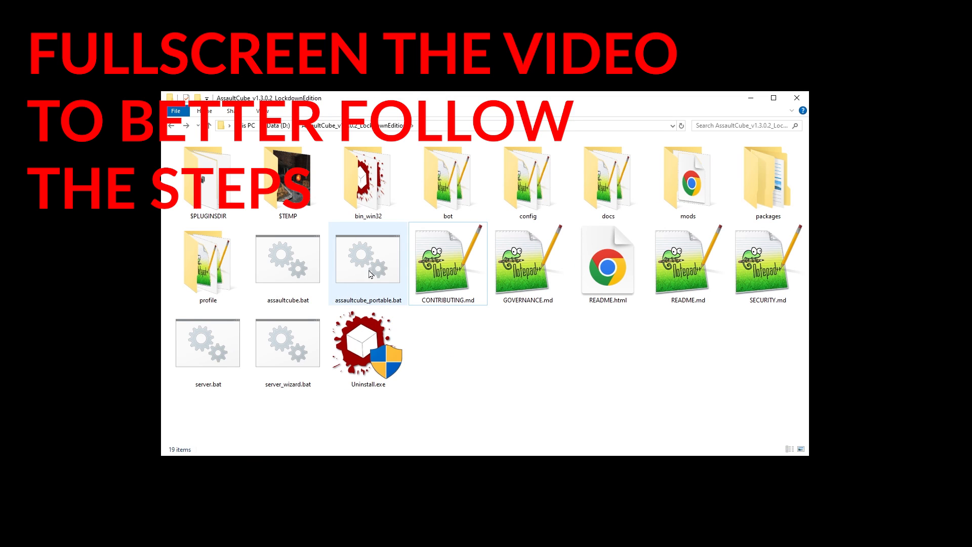
Step: Duplicate assaultcube_portable.bat and rename the copy to assaultcube_portable_mod.bat
{"action": "left_click", "coordinate": [381, 272]}
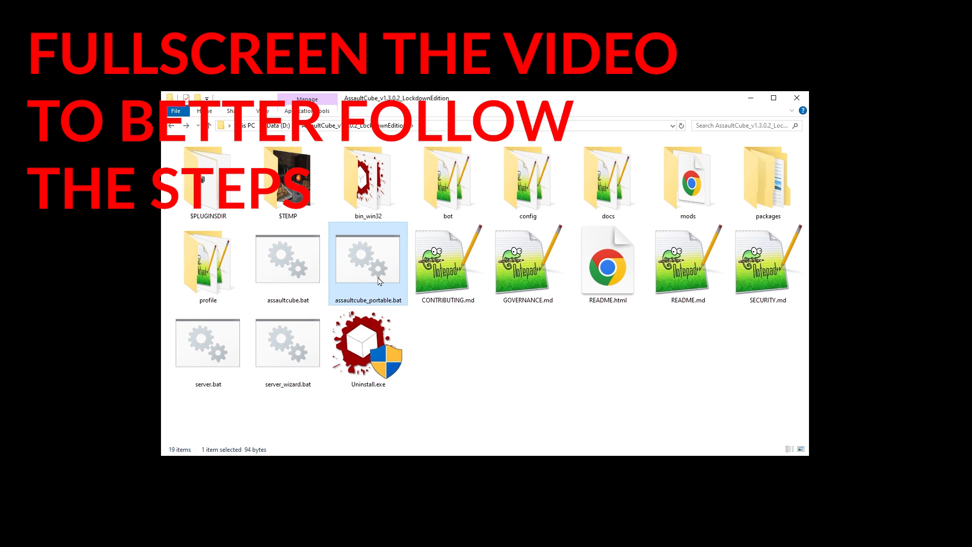
{"action": "left_click_drag", "start_coordinate": [363, 270], "coordinate": [464, 353]}
{"action": "key", "text": "F2"}
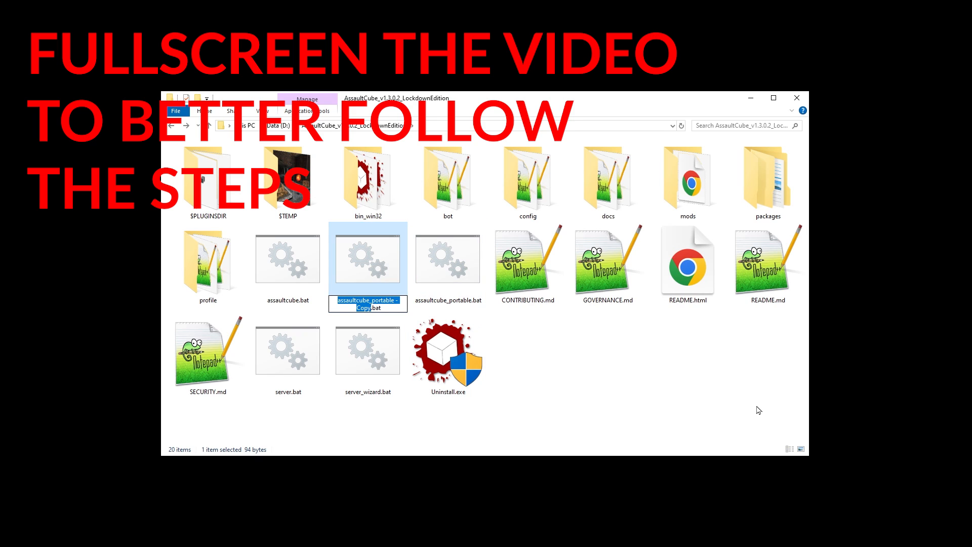
{"action": "key", "text": "Right"}
{"action": "key", "text": "BackSpace"}
{"action": "key", "text": "BackSpace"}
{"action": "key", "text": "BackSpace"}
{"action": "key", "text": "BackSpace"}
{"action": "key", "text": "BackSpace"}
{"action": "key", "text": "BackSpace"}
{"action": "key", "text": "BackSpace"}
{"action": "type", "text": "_m"}
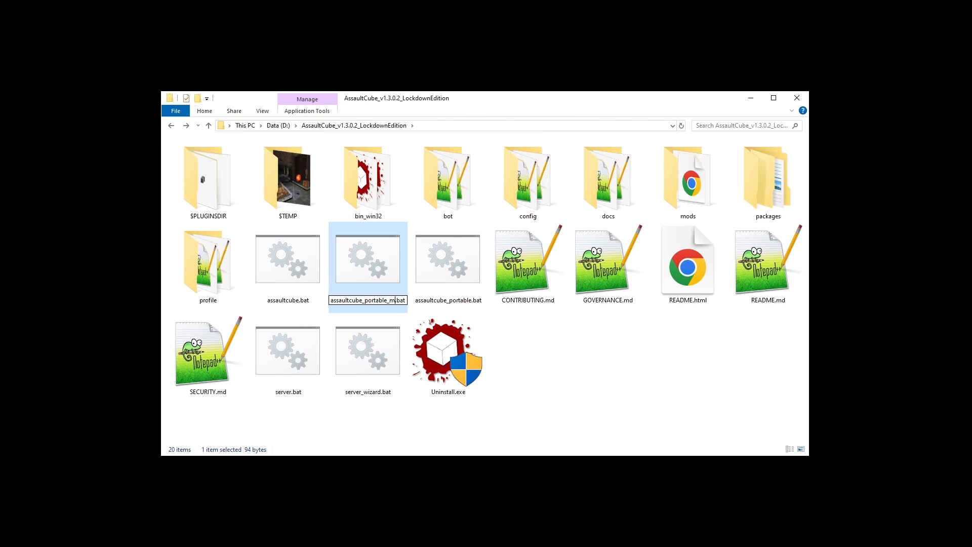
{"action": "type", "text": "od"}
{"action": "key", "text": "Return"}
Step: Open assaultcube_portable_mod.bat in Notepad2 and insert --mod="mods/" before --home=profile on the start line
{"action": "left_click_drag", "start_coordinate": [451, 263], "coordinate": [771, 238]}
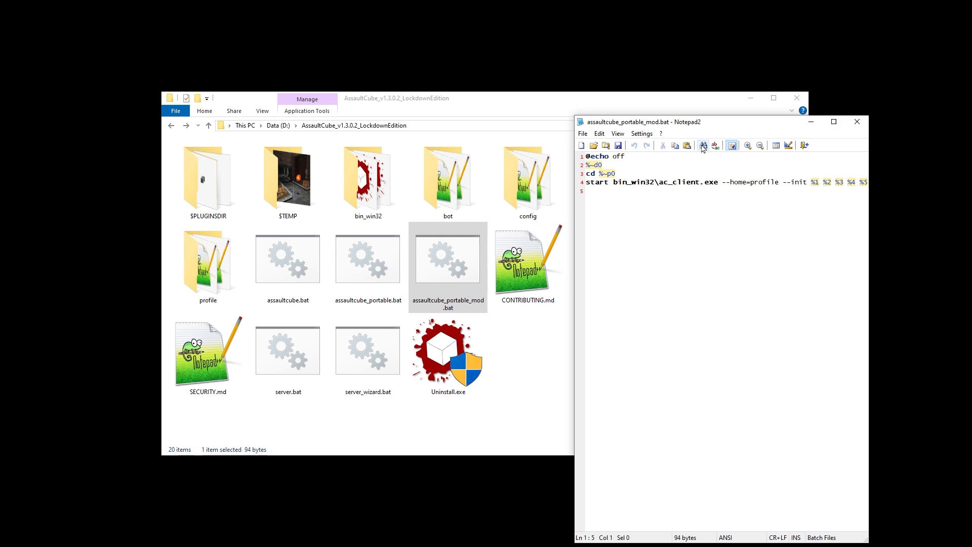
{"action": "left_click_drag", "start_coordinate": [679, 124], "coordinate": [428, 102]}
{"action": "left_click_drag", "start_coordinate": [616, 521], "coordinate": [638, 521]}
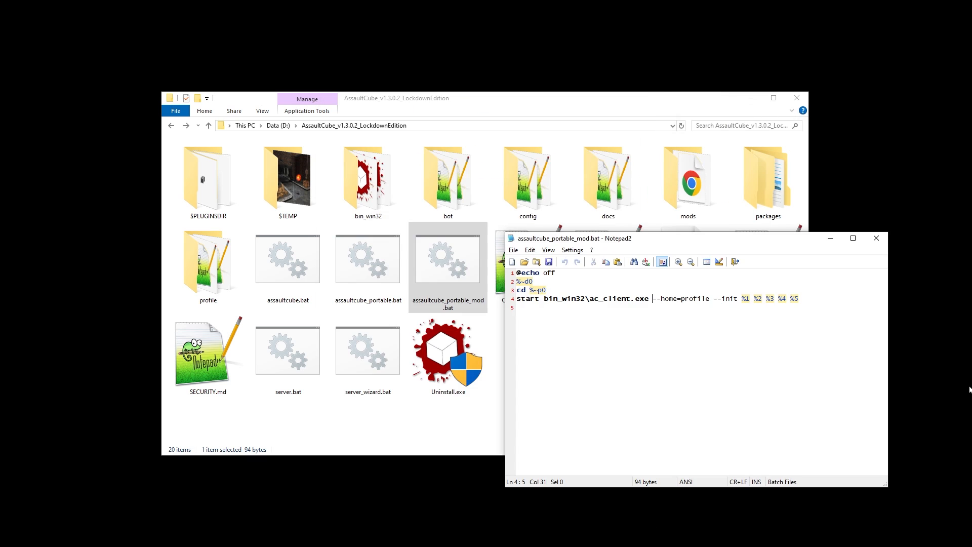
{"action": "type", "text": "--m"}
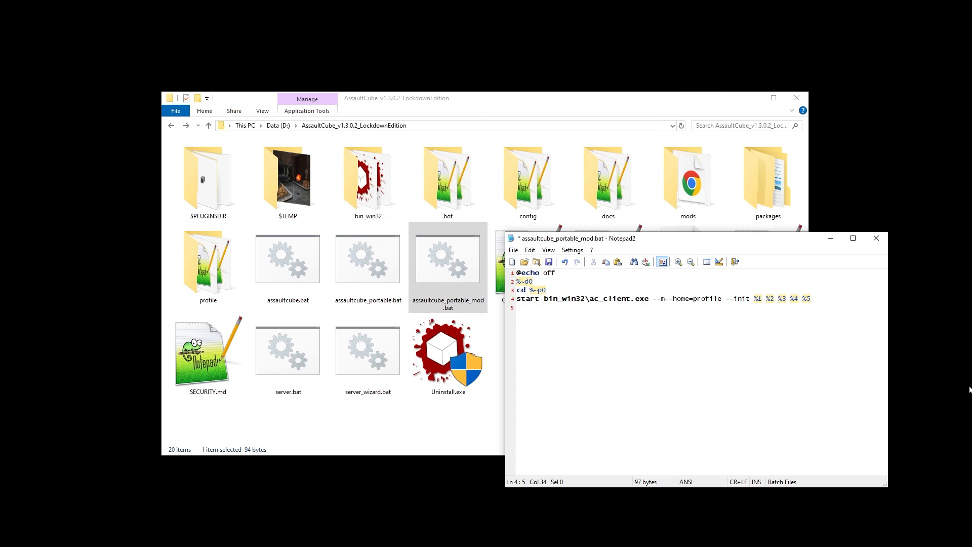
{"action": "type", "text": "od=\"\""}
{"action": "key", "text": "Left"}
{"action": "key", "text": "Left"}
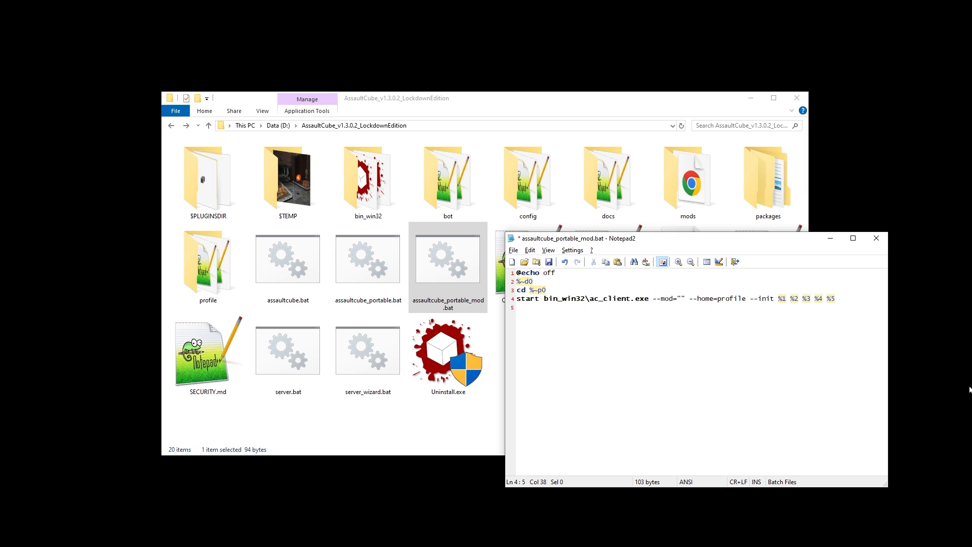
{"action": "type", "text": "mods/"}
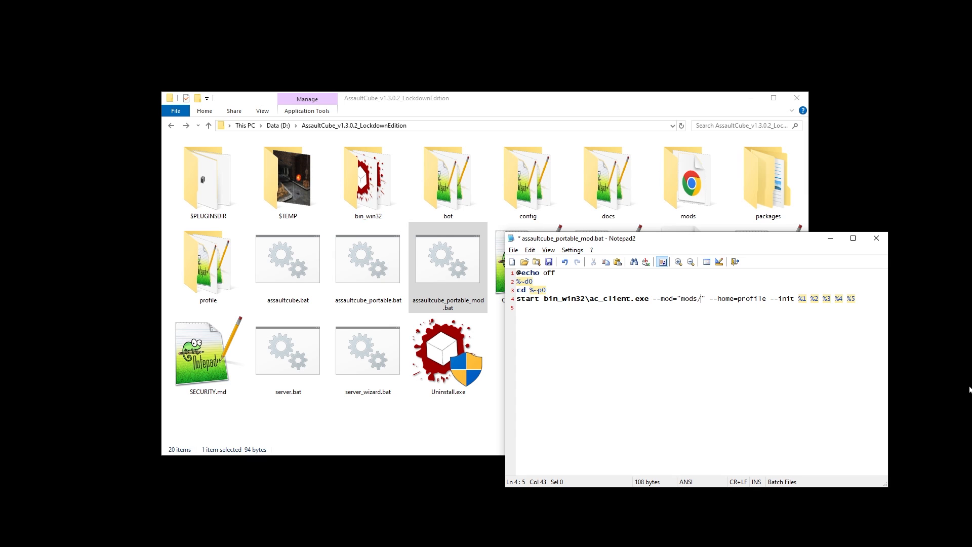
Step: Create a folder named simple_sound_mod inside the mods folder
{"action": "double_click", "coordinate": [680, 203]}
{"action": "key", "text": "ctrl+shift+n"}
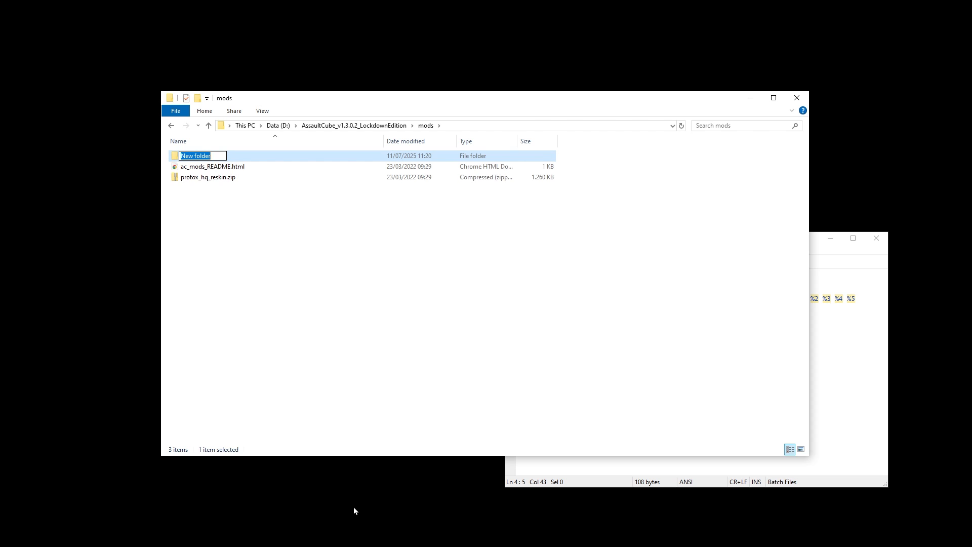
{"action": "type", "text": "simple_sound_mod"}
Step: Complete the --mod path in the batch file as mods/simple_sound_mod, save the file and run it
{"action": "left_click", "coordinate": [742, 319]}
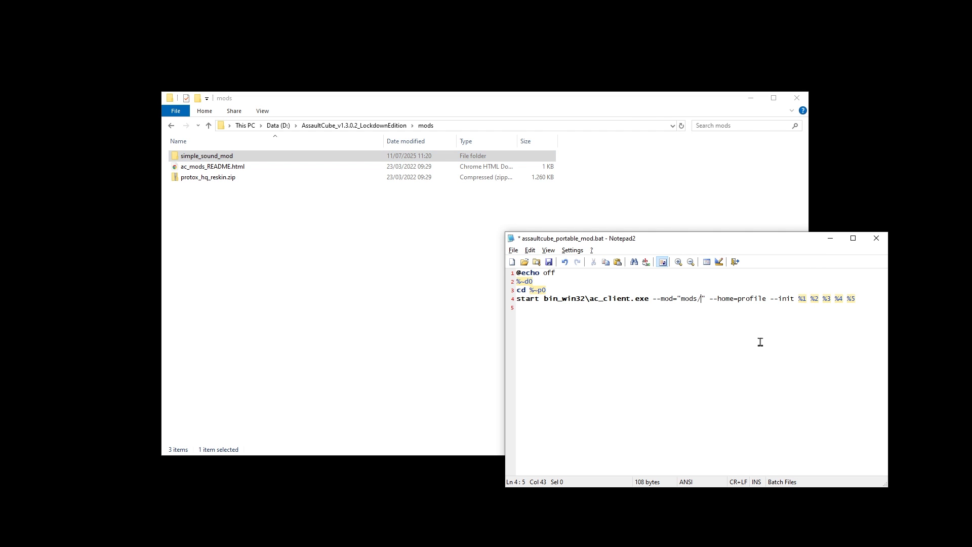
{"action": "type", "text": "simple_sound_mod"}
{"action": "key", "text": "ctrl+s"}
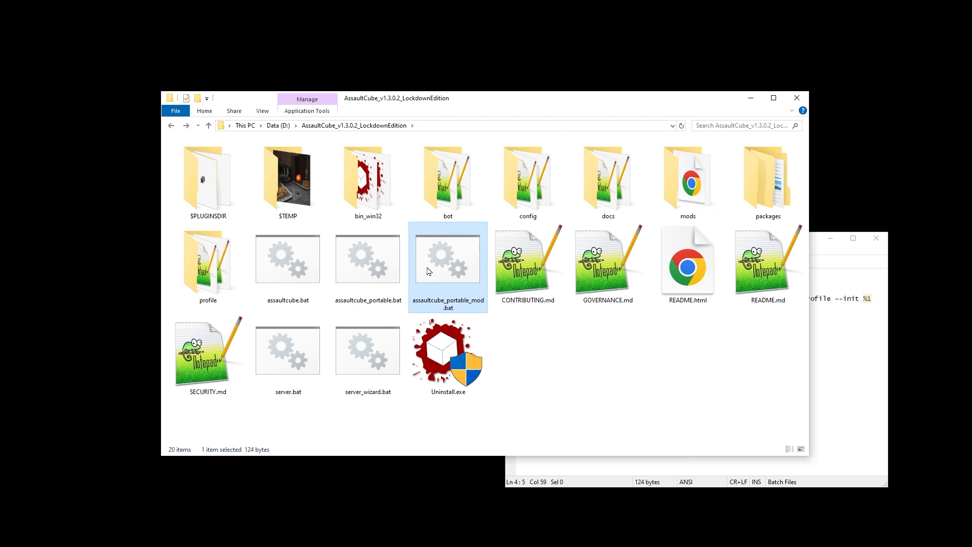
{"action": "double_click", "coordinate": [444, 258]}
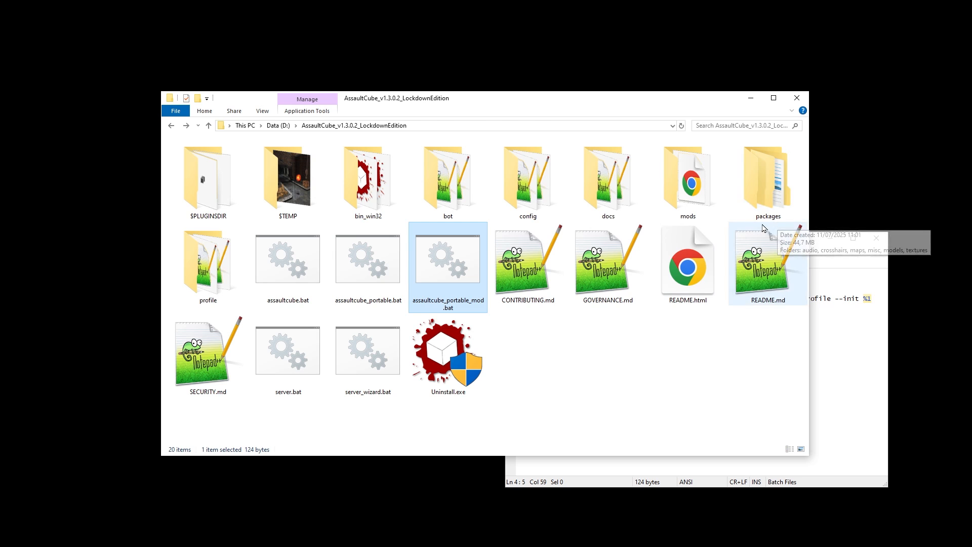
Step: Open the game's packages/audio/weapon folder
{"action": "left_click", "coordinate": [780, 218]}
{"action": "double_click", "coordinate": [773, 209]}
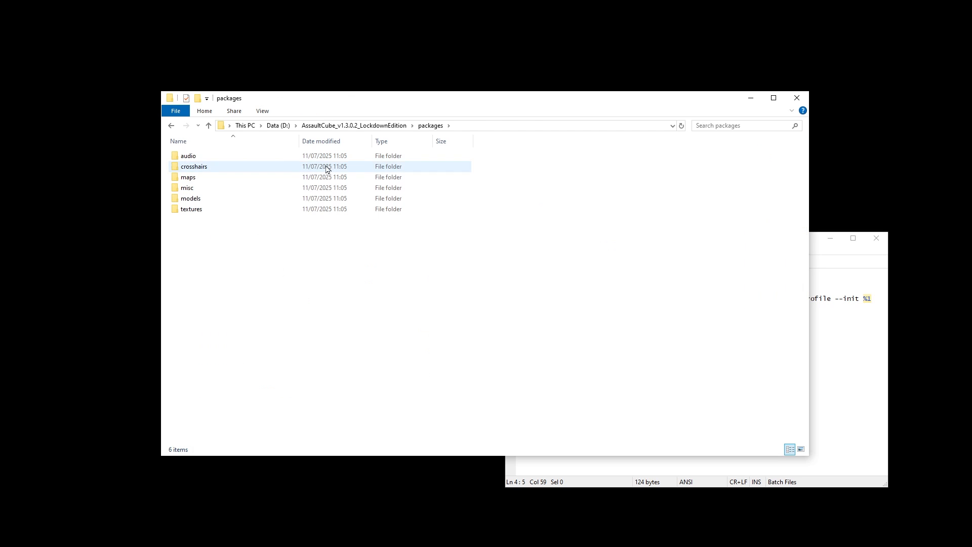
{"action": "double_click", "coordinate": [311, 158]}
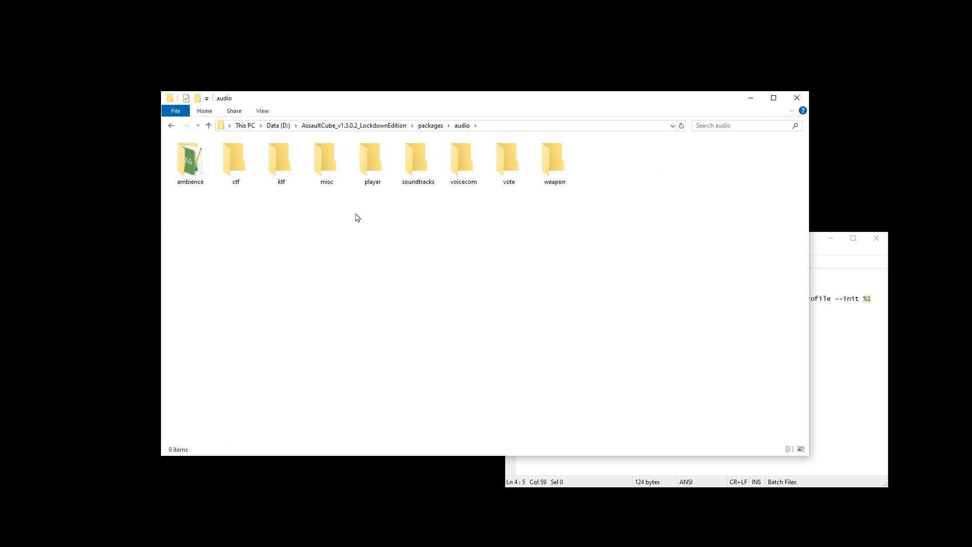
{"action": "double_click", "coordinate": [569, 174]}
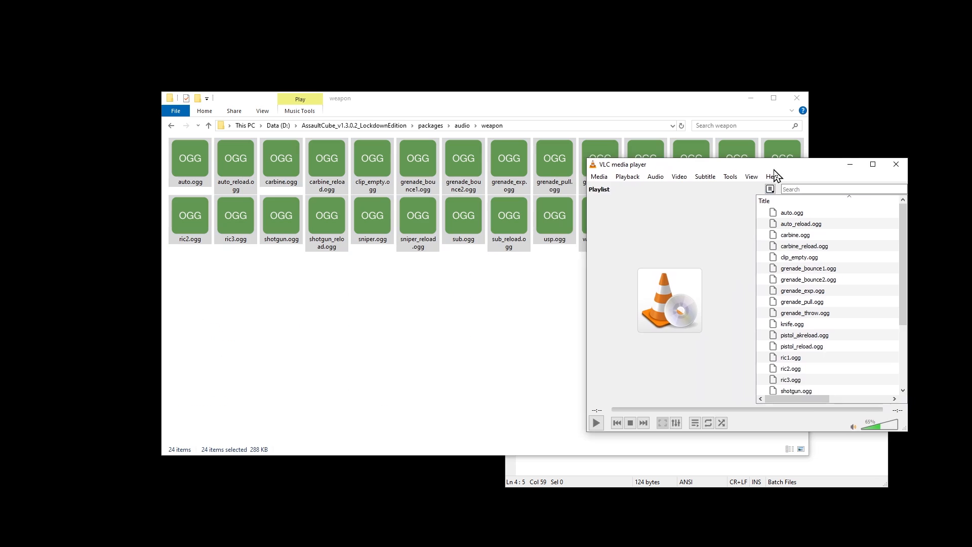
Step: Play auto_reload.ogg in VLC and check the codec, channel and sample rate details of grenade_bounce2.ogg
{"action": "left_click_drag", "start_coordinate": [773, 168], "coordinate": [458, 172]}
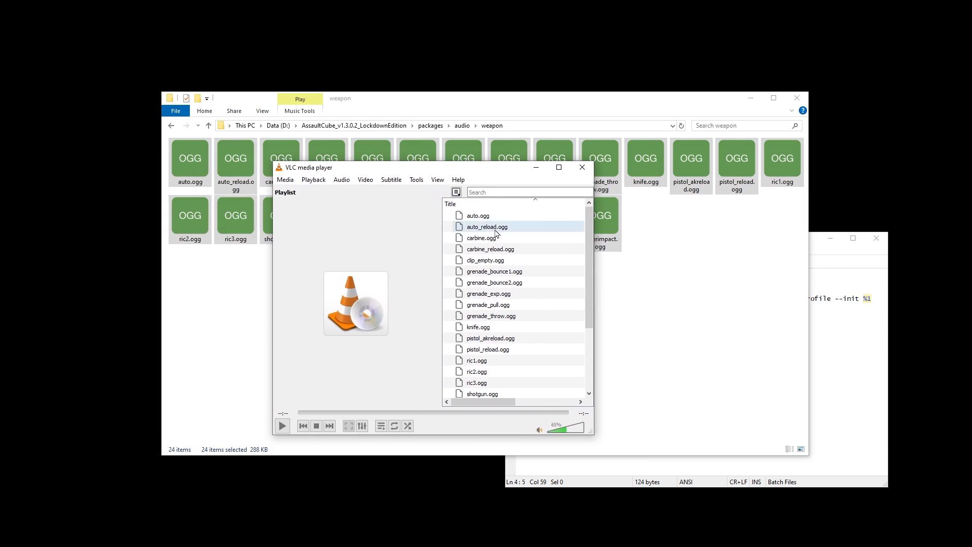
{"action": "double_click", "coordinate": [494, 227]}
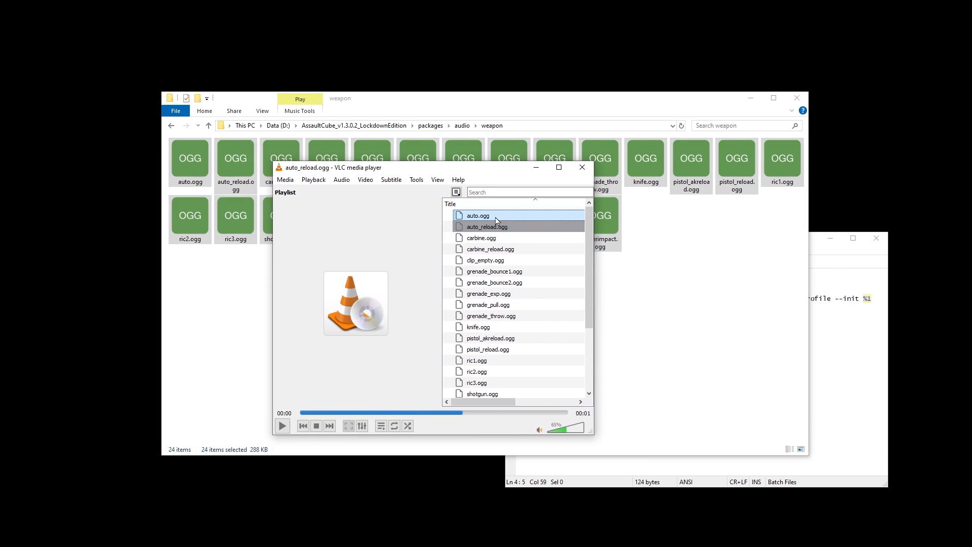
{"action": "left_click", "coordinate": [315, 430]}
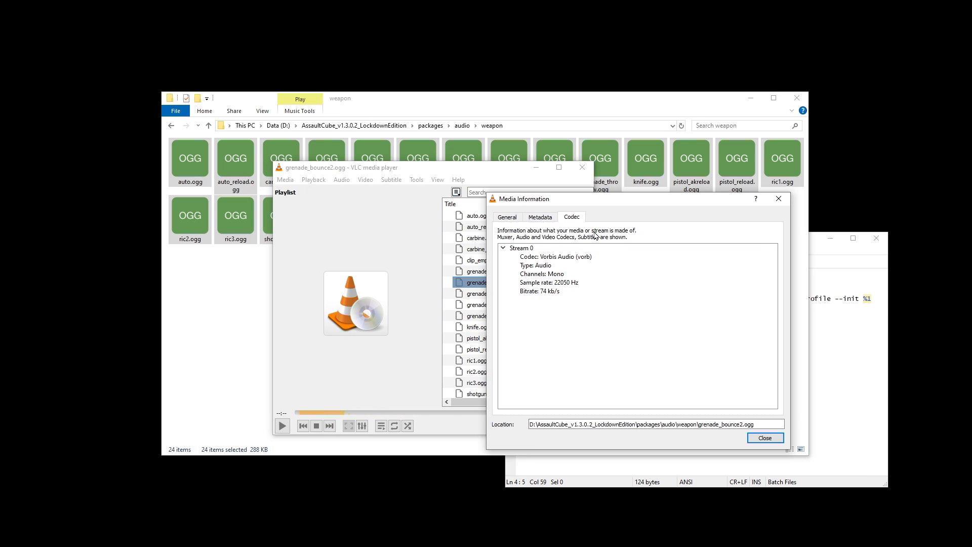
{"action": "left_click", "coordinate": [590, 274]}
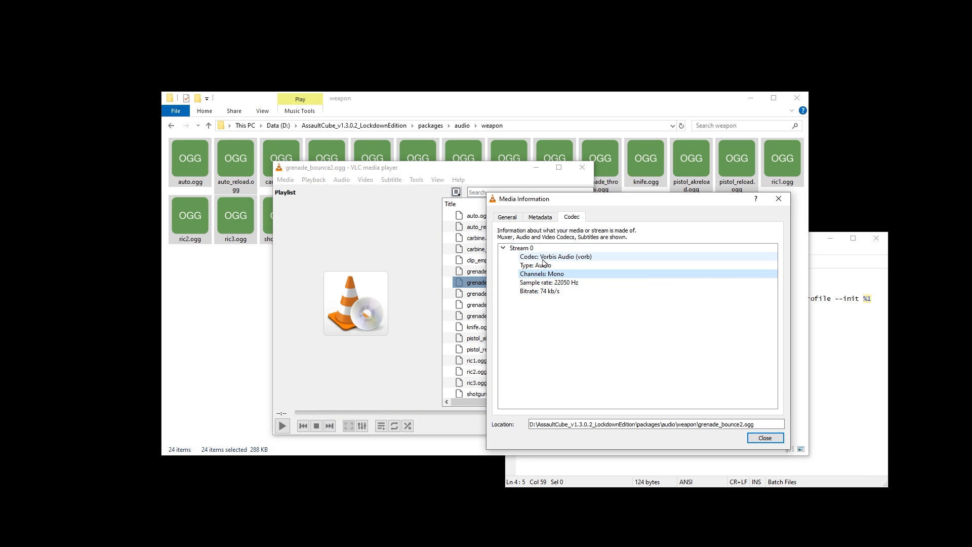
{"action": "left_click", "coordinate": [597, 259]}
{"action": "left_click", "coordinate": [779, 198]}
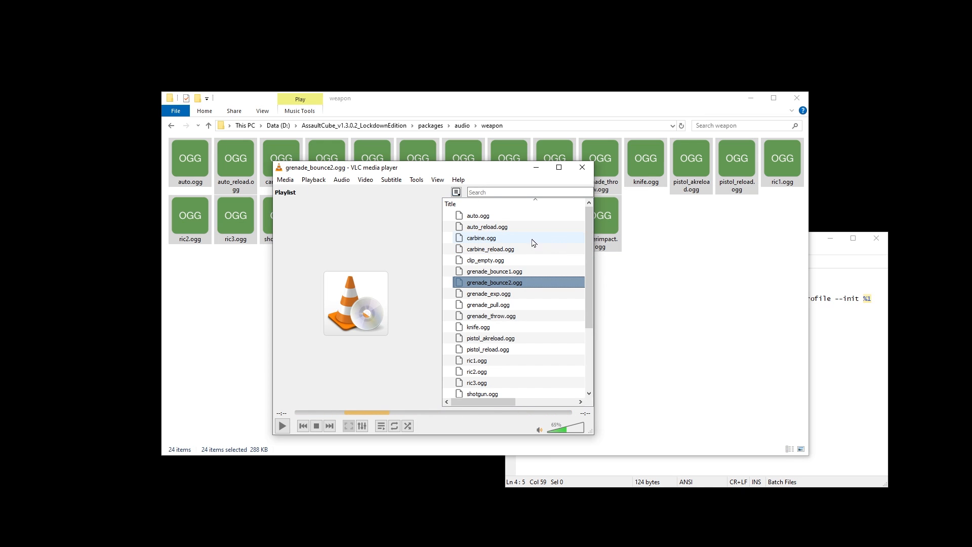
{"action": "left_click_drag", "start_coordinate": [532, 240], "coordinate": [518, 240]}
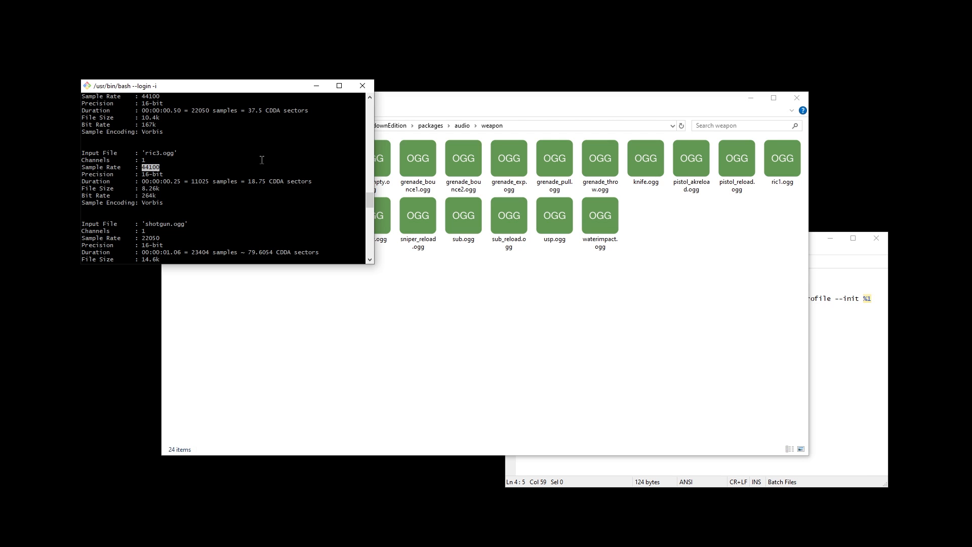
Step: List the channel counts of all weapon sounds in the bash window with soxi * | grep Channels
{"action": "key", "text": "Up"}
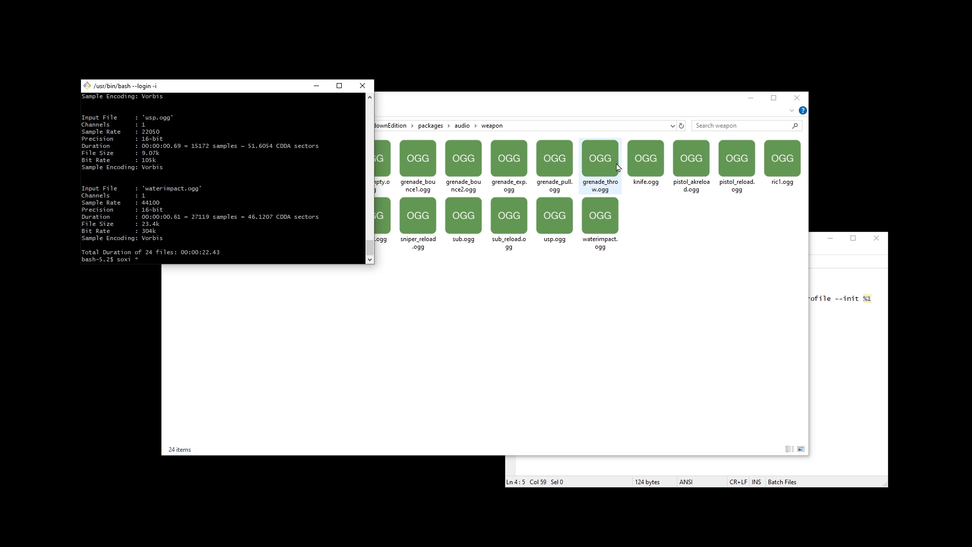
{"action": "type", "text": "| grep Channels"}
{"action": "key", "text": "Return"}
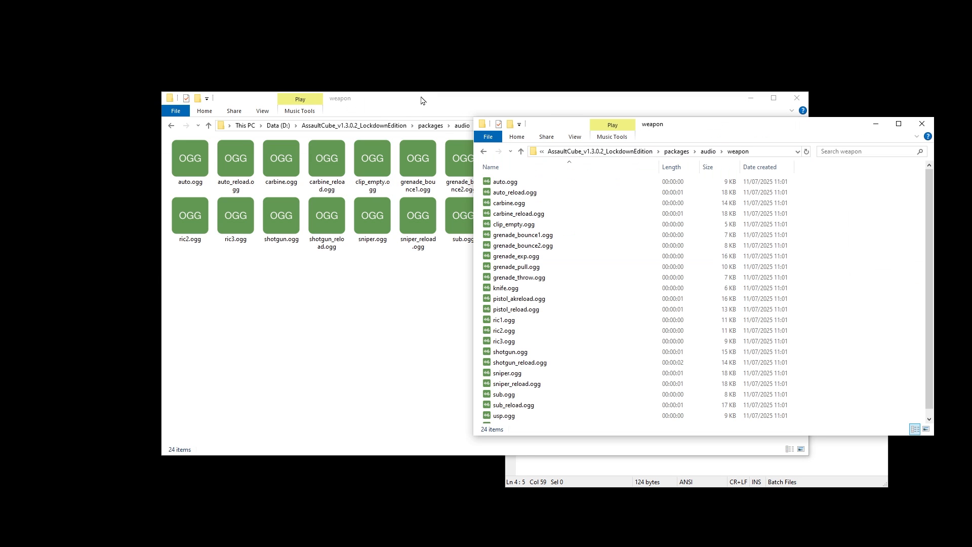
Step: Narrow the weapon sounds window and move it clear of the second weapon folder window
{"action": "left_click_drag", "start_coordinate": [421, 100], "coordinate": [359, 92]}
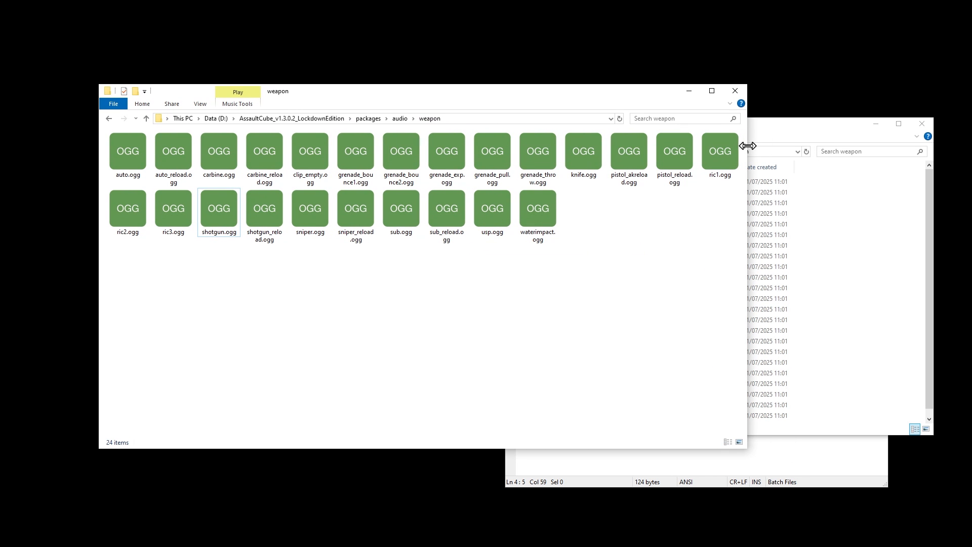
{"action": "left_click_drag", "start_coordinate": [749, 146], "coordinate": [478, 146]}
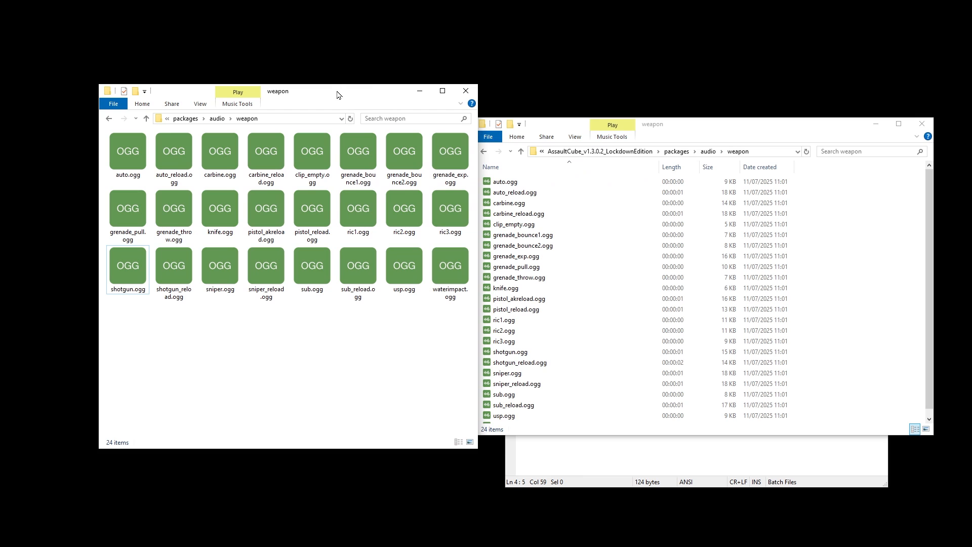
{"action": "left_click_drag", "start_coordinate": [337, 95], "coordinate": [293, 38]}
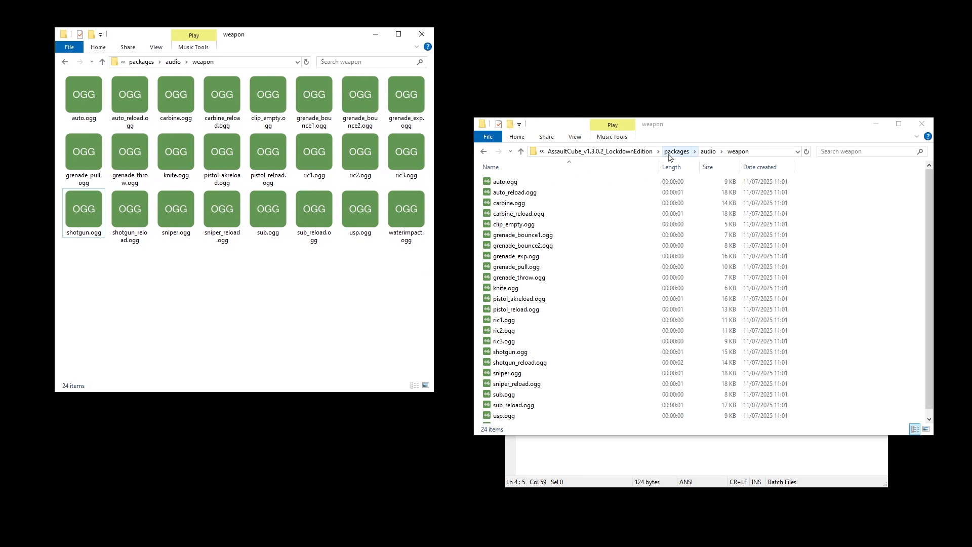
Step: Go to mods/simple_sound_mod in the second folder window and create a folder named packages
{"action": "left_click", "coordinate": [600, 152]}
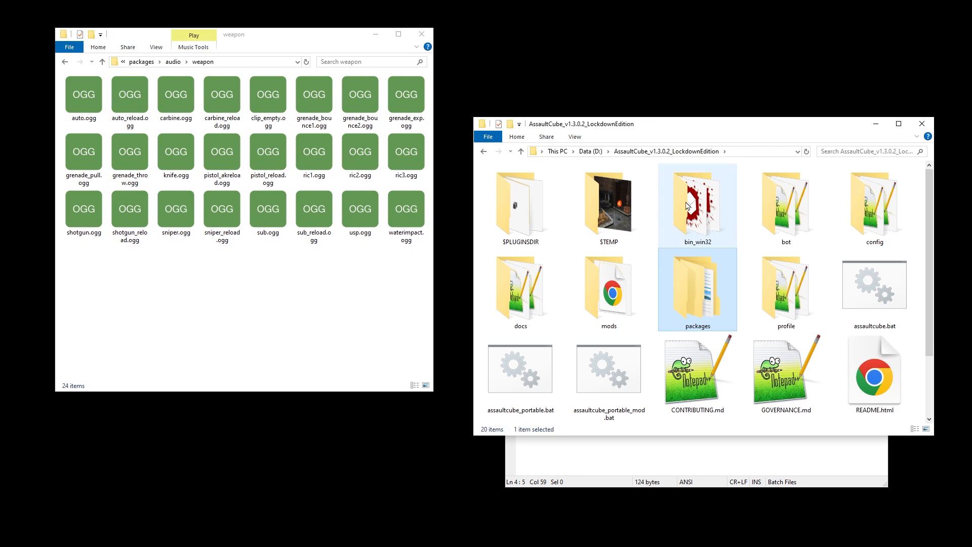
{"action": "double_click", "coordinate": [591, 293]}
{"action": "double_click", "coordinate": [526, 186]}
{"action": "key", "text": "ctrl+shift+n"}
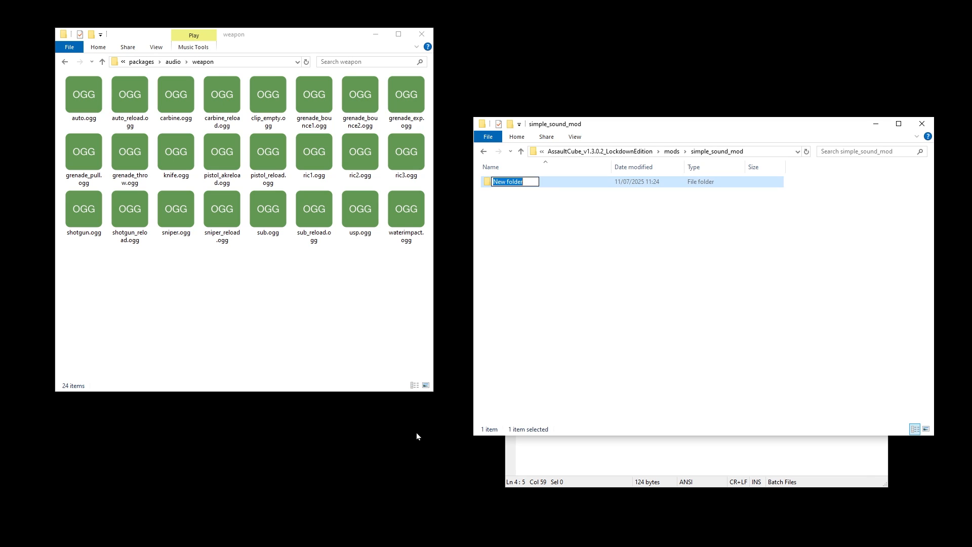
{"action": "type", "text": "packages"}
{"action": "key", "text": "Return"}
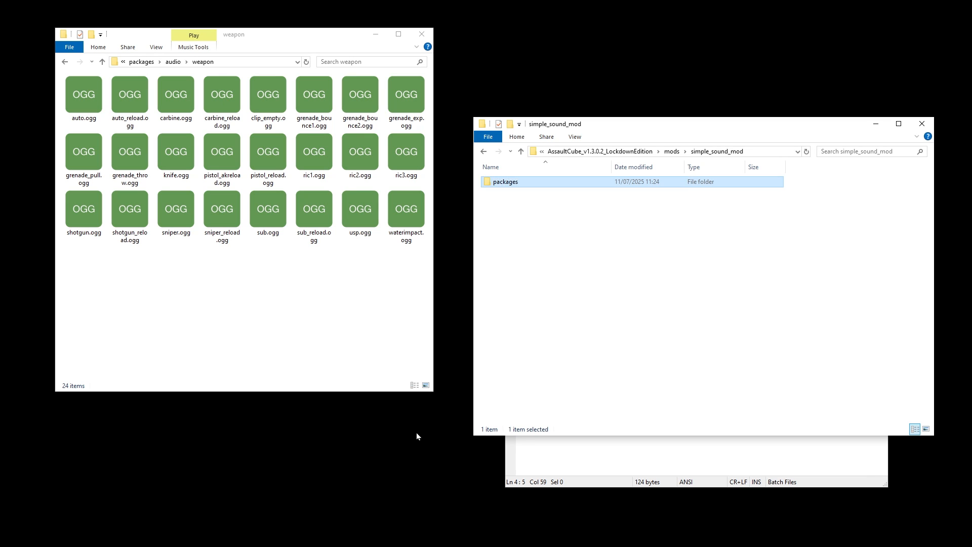
Step: Create an audio folder inside the mod's packages folder, with a weapon folder inside it, and open the weapon folder
{"action": "key", "text": "Return"}
{"action": "key", "text": "ctrl+shift+n"}
{"action": "type", "text": "audio"}
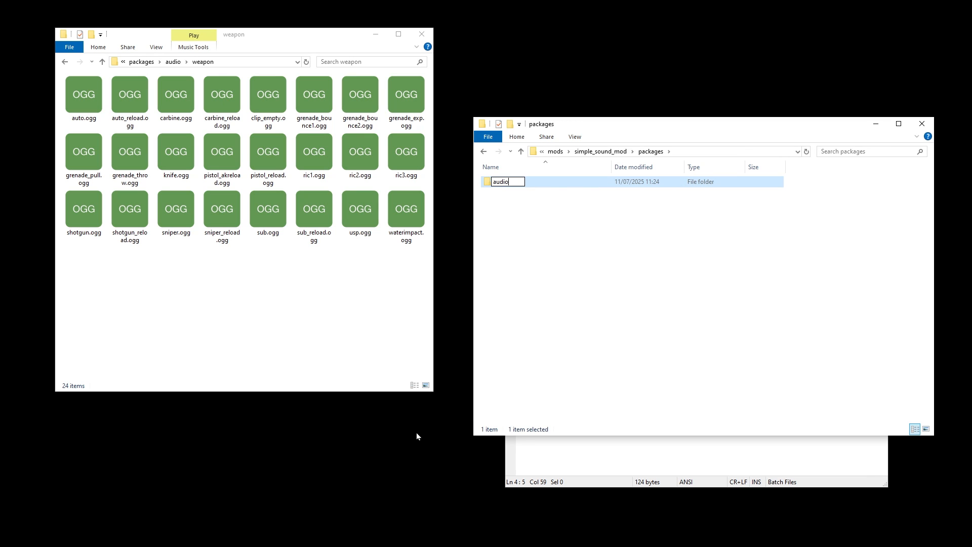
{"action": "key", "text": "Return"}
{"action": "key", "text": "Return"}
{"action": "key", "text": "ctrl+shift+n"}
{"action": "type", "text": "weap"}
{"action": "key", "text": "Return"}
Step: Copy knife.ogg from the game's weapon sounds into the mod's weapon folder and open the copy in Audacity
{"action": "key", "text": "Return"}
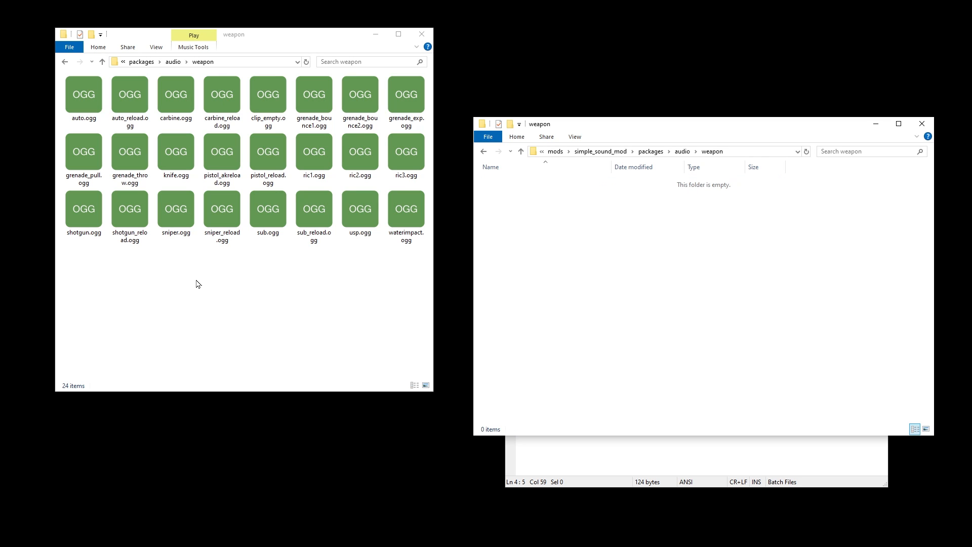
{"action": "left_click", "coordinate": [176, 162]}
{"action": "left_click_drag", "start_coordinate": [176, 161], "coordinate": [578, 208]}
{"action": "key", "text": "Return"}
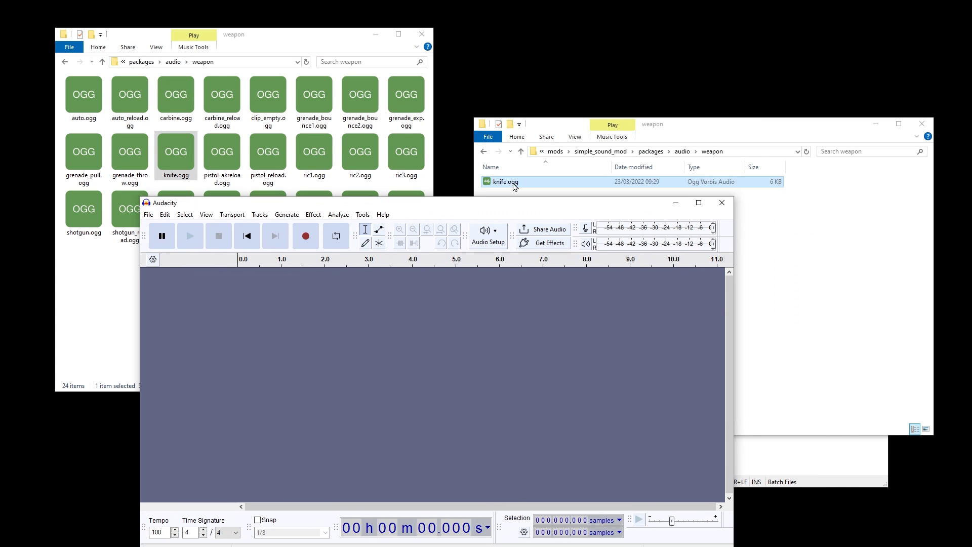
Step: Check the sample rate of the imported knife track
{"action": "left_click_drag", "start_coordinate": [433, 202], "coordinate": [486, 45]}
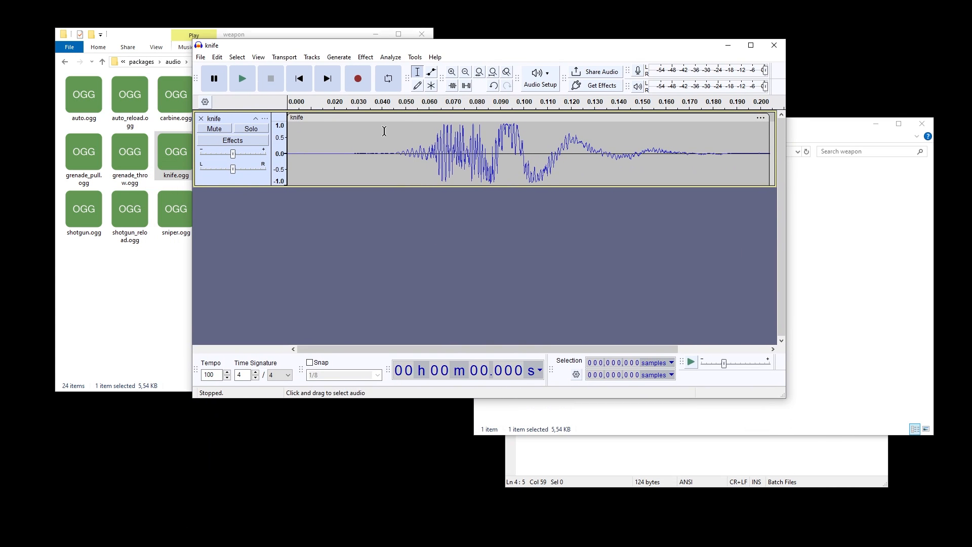
{"action": "left_click", "coordinate": [265, 119]}
{"action": "mouse_move", "coordinate": [350, 307]}
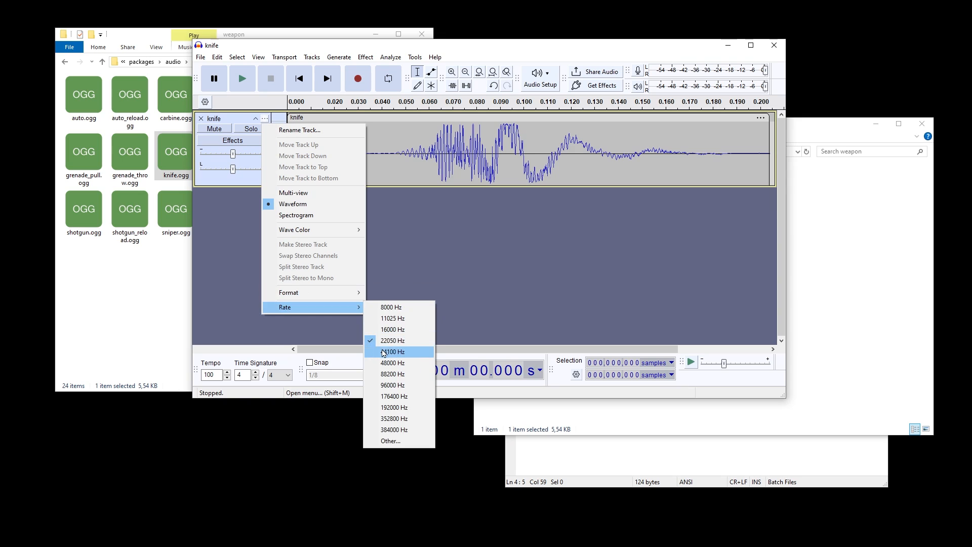
{"action": "left_click", "coordinate": [338, 58]}
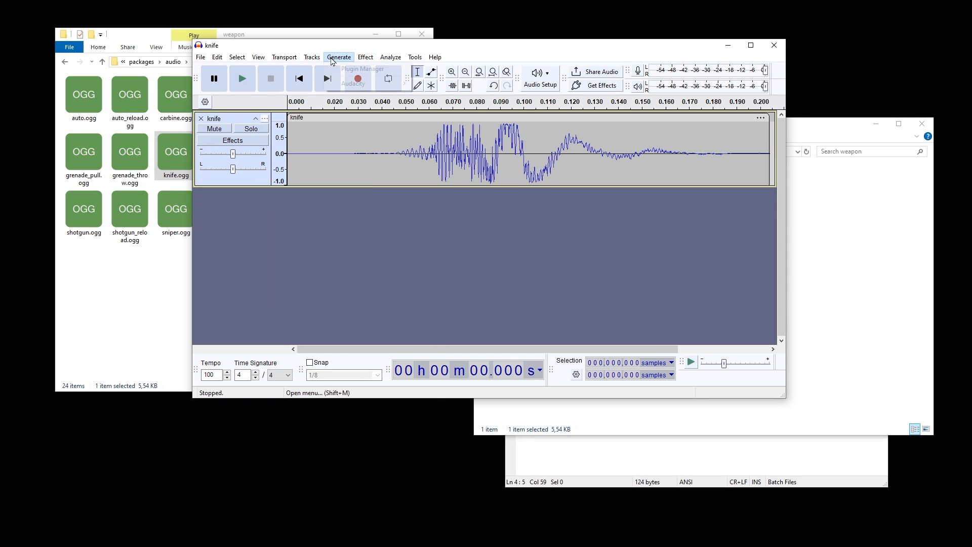
{"action": "left_click", "coordinate": [332, 59]}
Step: Set the project sample rate to 44100 Hz in the audio settings
{"action": "left_click", "coordinate": [530, 84]}
{"action": "left_click", "coordinate": [557, 172]}
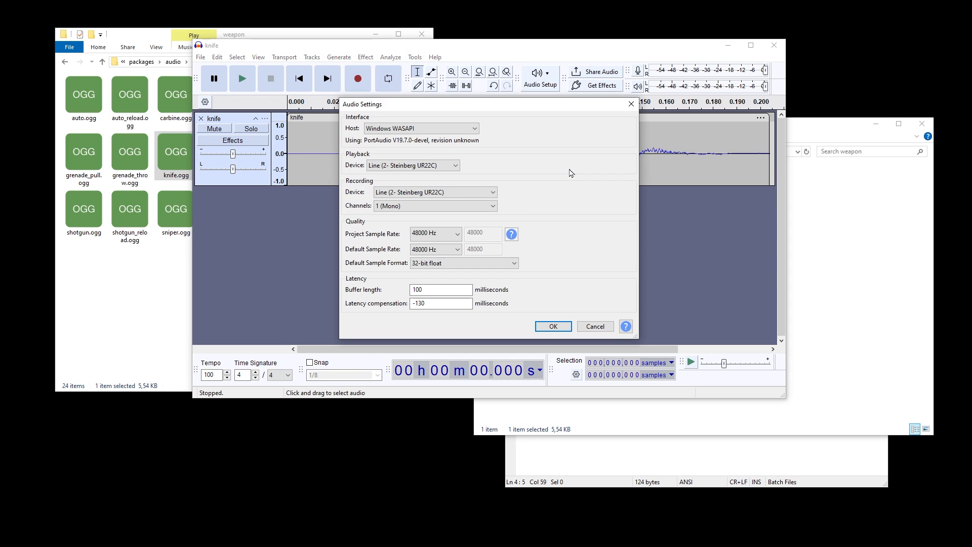
{"action": "left_click", "coordinate": [442, 236]}
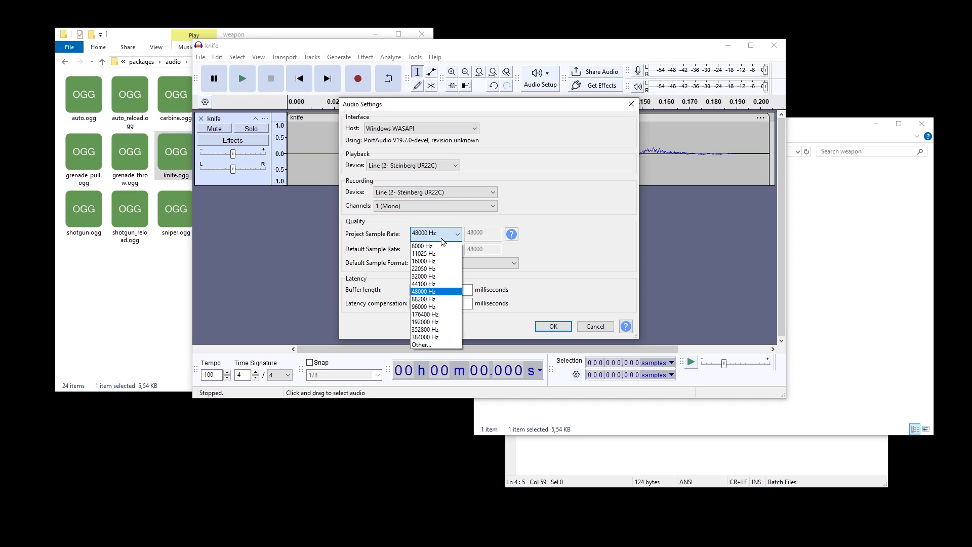
{"action": "left_click", "coordinate": [433, 284]}
{"action": "left_click", "coordinate": [553, 326]}
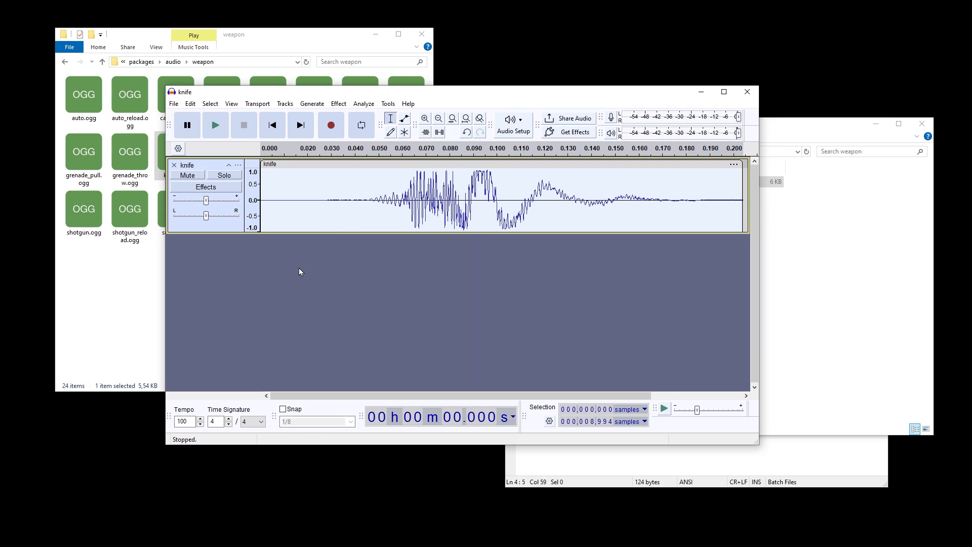
Step: Record four short sounds on a new track and boost the quieter third take
{"action": "left_click", "coordinate": [267, 264]}
{"action": "left_click", "coordinate": [332, 125]}
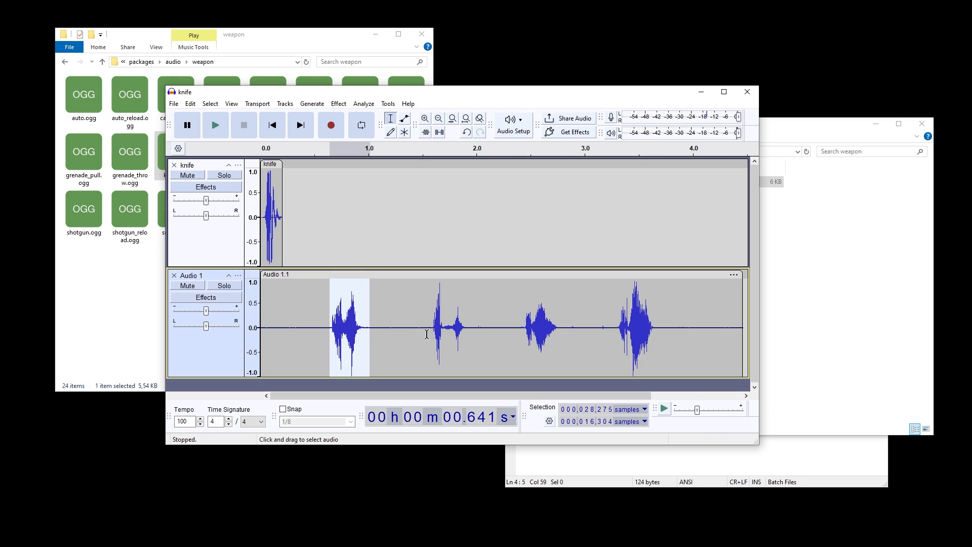
{"action": "left_click_drag", "start_coordinate": [432, 335], "coordinate": [661, 329]}
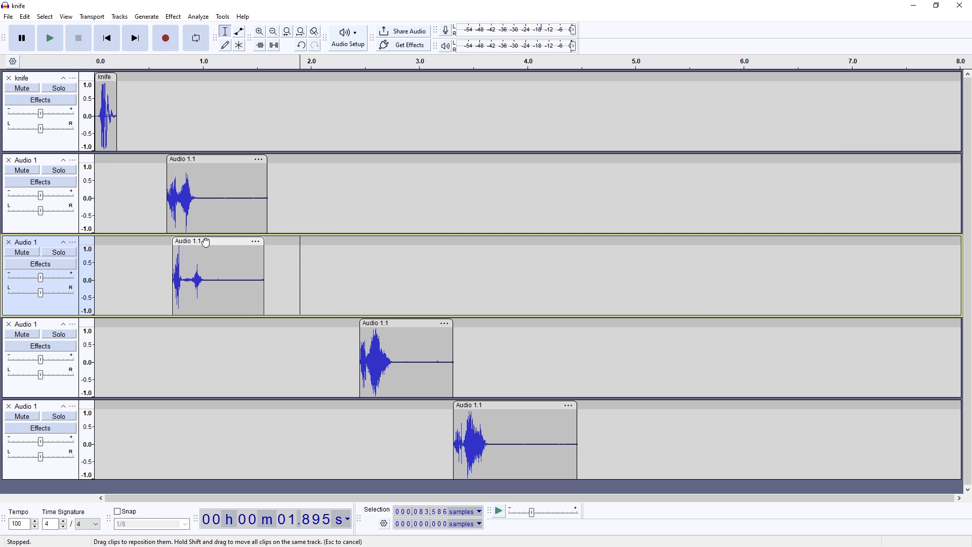
Step: Separate the four takes onto their own tracks, align them at 0, and combine them with Mix and Render
{"action": "left_click_drag", "start_coordinate": [206, 243], "coordinate": [199, 243]}
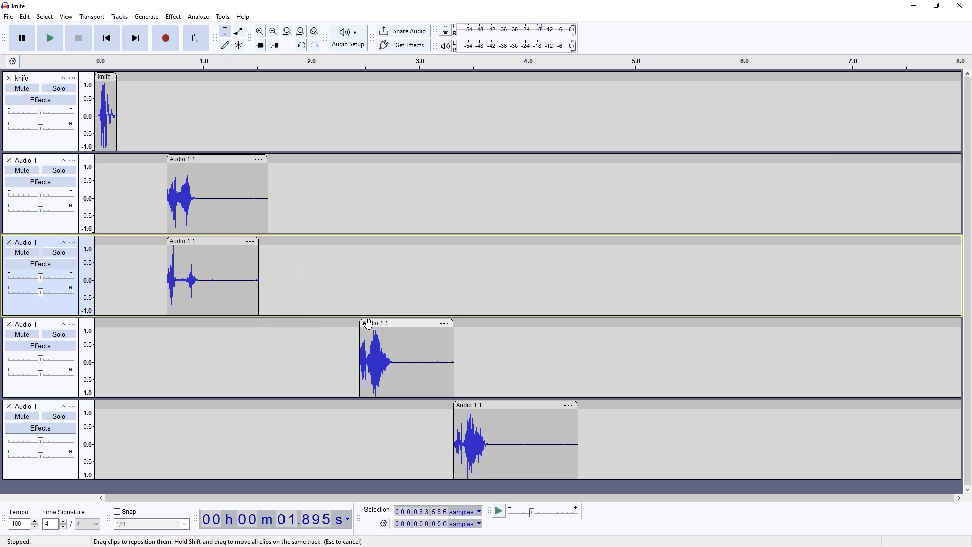
{"action": "left_click_drag", "start_coordinate": [388, 327], "coordinate": [245, 326]}
{"action": "left_click", "coordinate": [119, 16]}
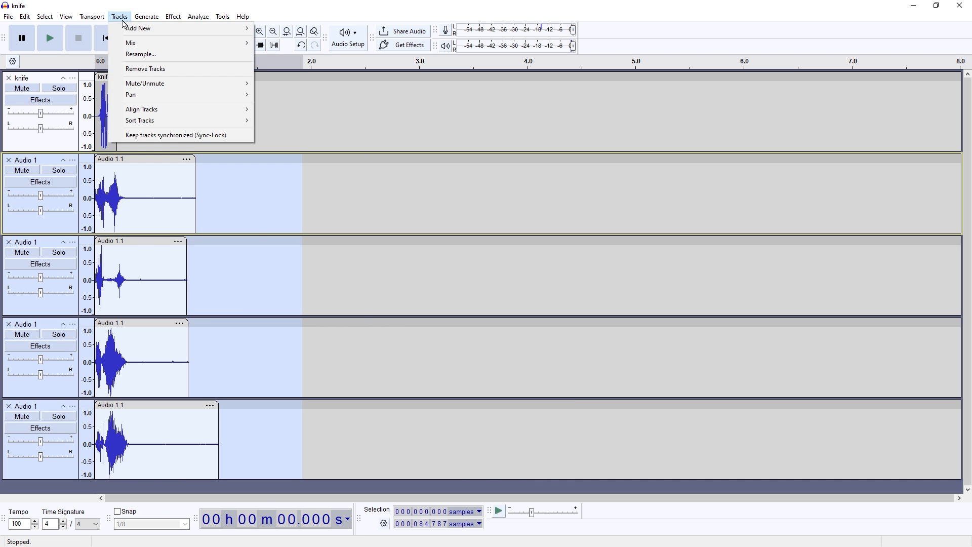
{"action": "mouse_move", "coordinate": [152, 42]}
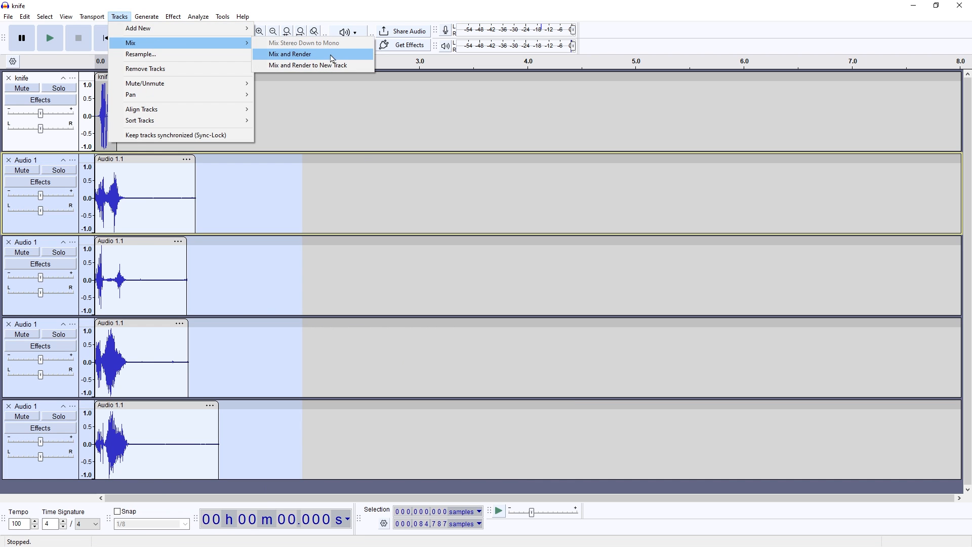
{"action": "left_click", "coordinate": [302, 55]}
Step: Normalize the mixed clip and move it to start at about 0.72 s
{"action": "double_click", "coordinate": [175, 188]}
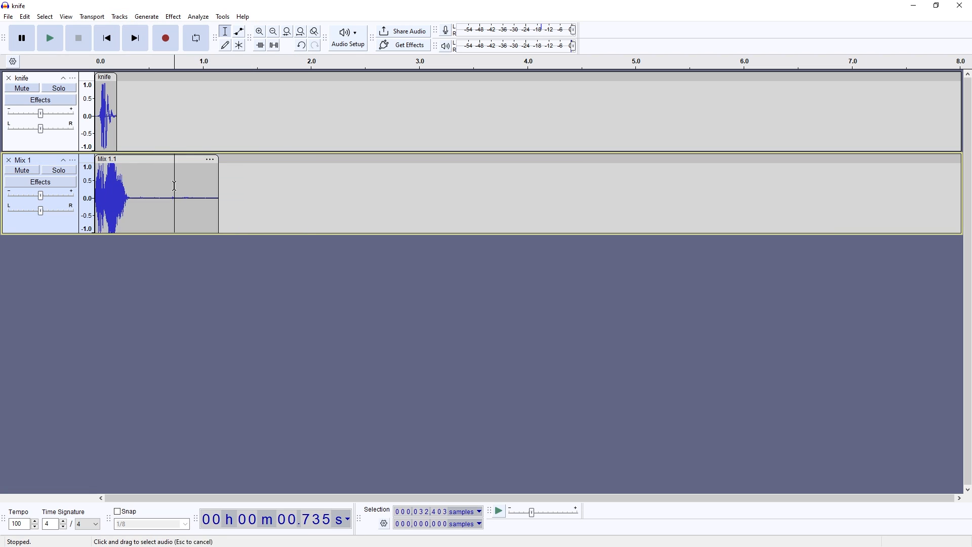
{"action": "key", "text": "n"}
{"action": "key", "text": "Return"}
{"action": "left_click_drag", "start_coordinate": [157, 159], "coordinate": [234, 159]}
Step: Play the mixed clip and the original knife clip to compare how they sound
{"action": "key", "text": "space"}
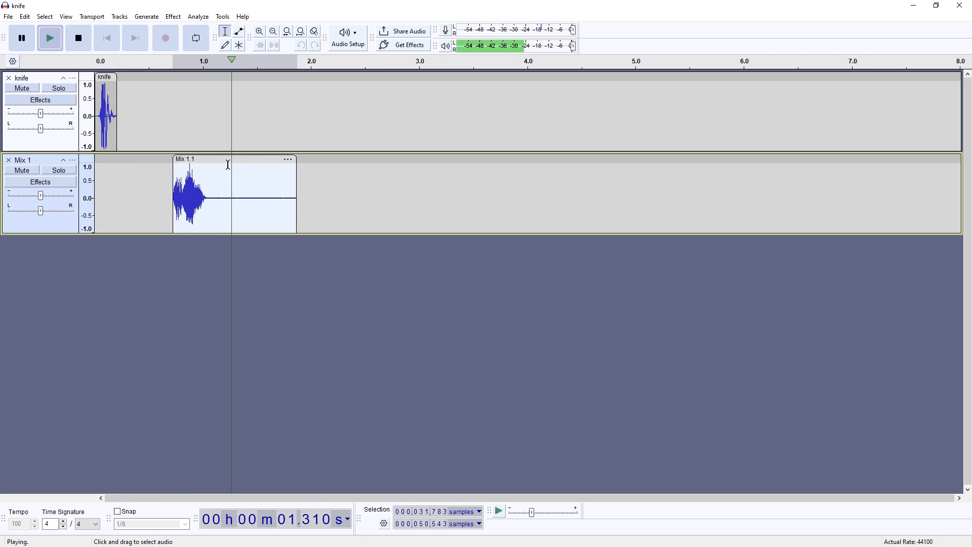
{"action": "key", "text": "space"}
{"action": "key", "text": "space"}
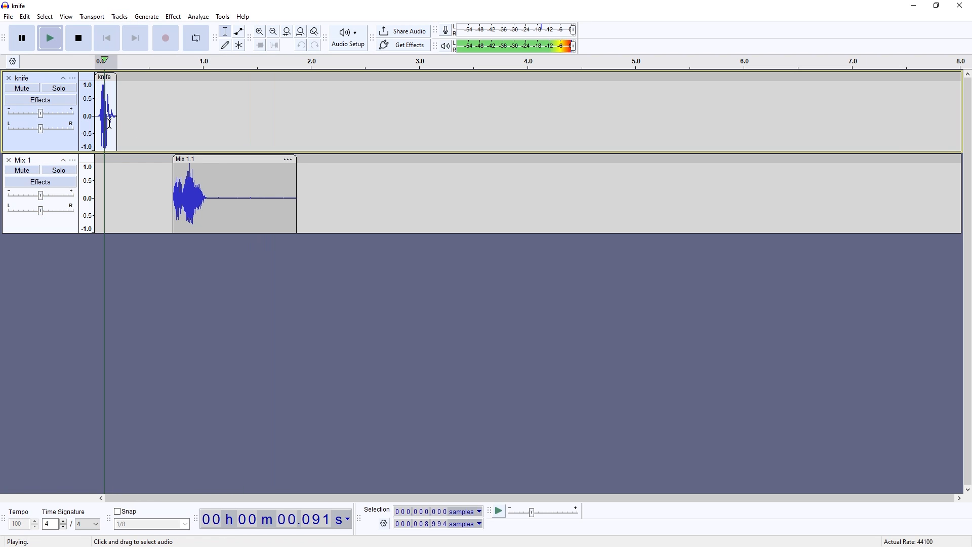
{"action": "key", "text": "space"}
Step: Speed up the mixed clip to half its length and compare it by ear with the knife clip
{"action": "key", "text": "space"}
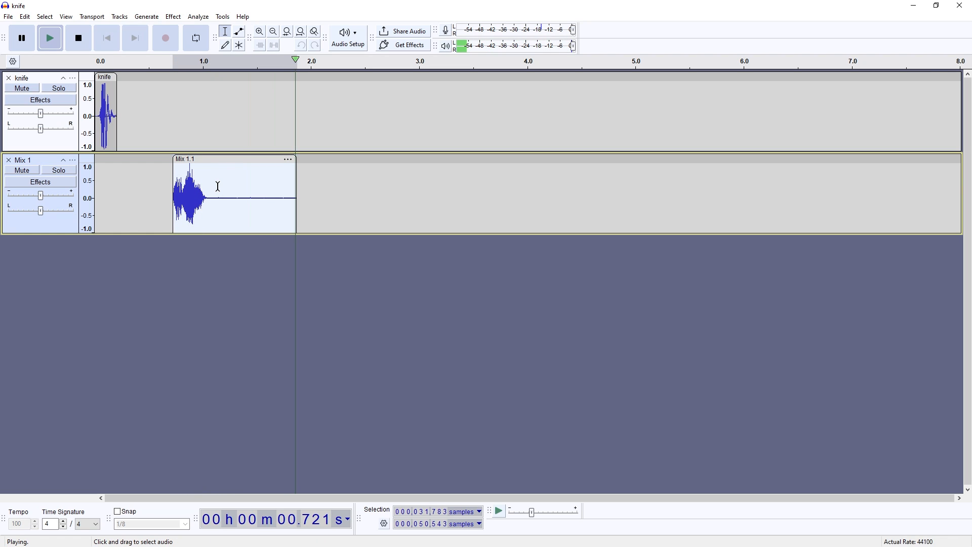
{"action": "key", "text": "s"}
{"action": "key", "text": "Return"}
{"action": "key", "text": "space"}
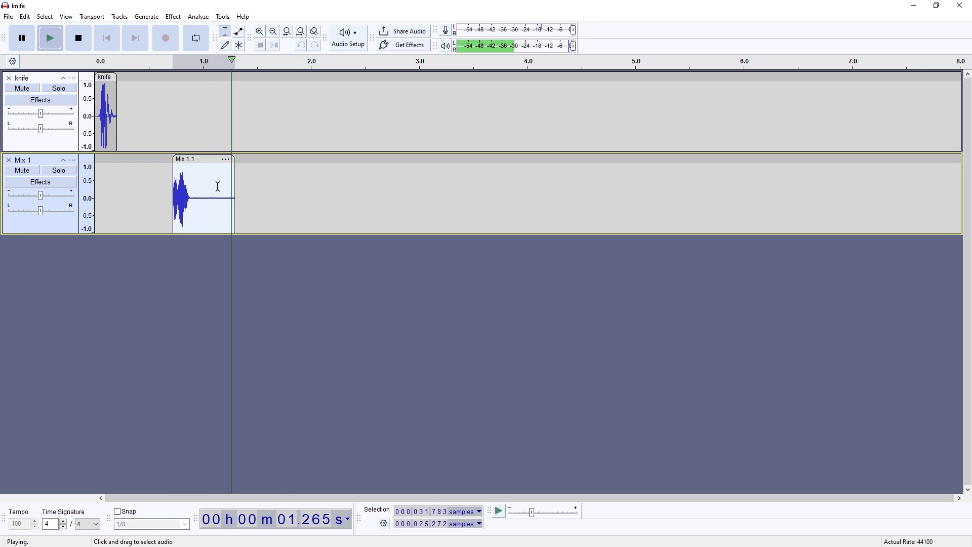
{"action": "key", "text": "space"}
{"action": "double_click", "coordinate": [106, 125]}
{"action": "double_click", "coordinate": [197, 189]}
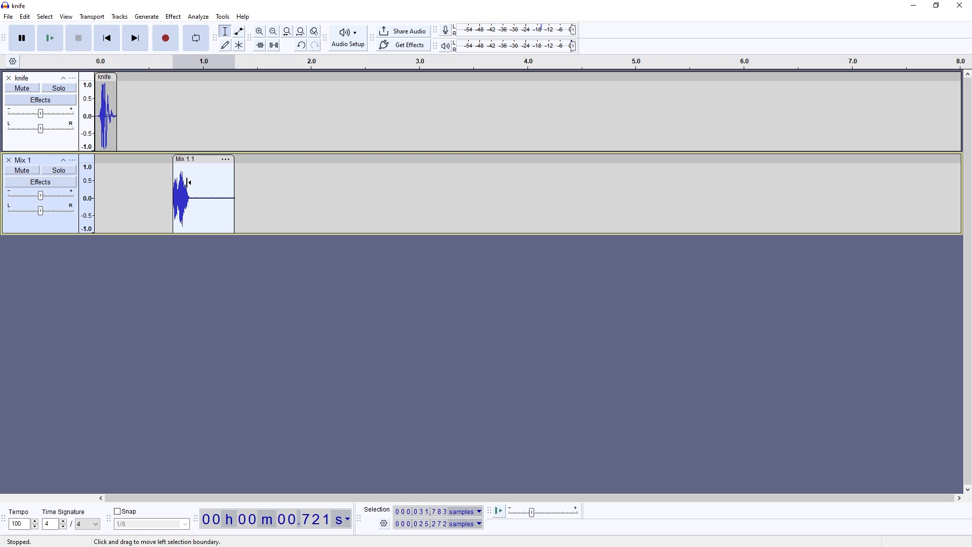
Step: Duplicate the mixed clip onto a new track and lower the copy's pitch by 4 semitones
{"action": "key", "text": "ctrl+d"}
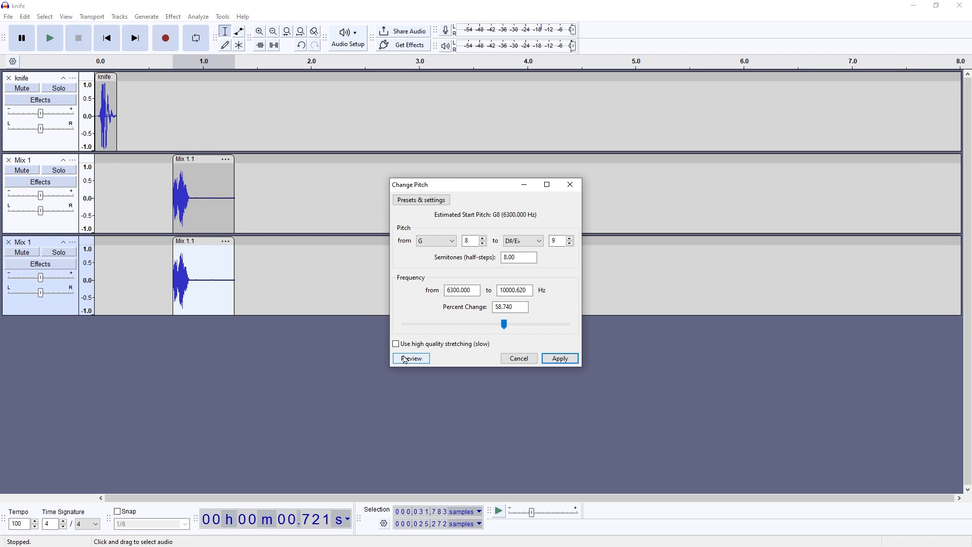
{"action": "left_click", "coordinate": [406, 359]}
{"action": "left_click", "coordinate": [416, 359]}
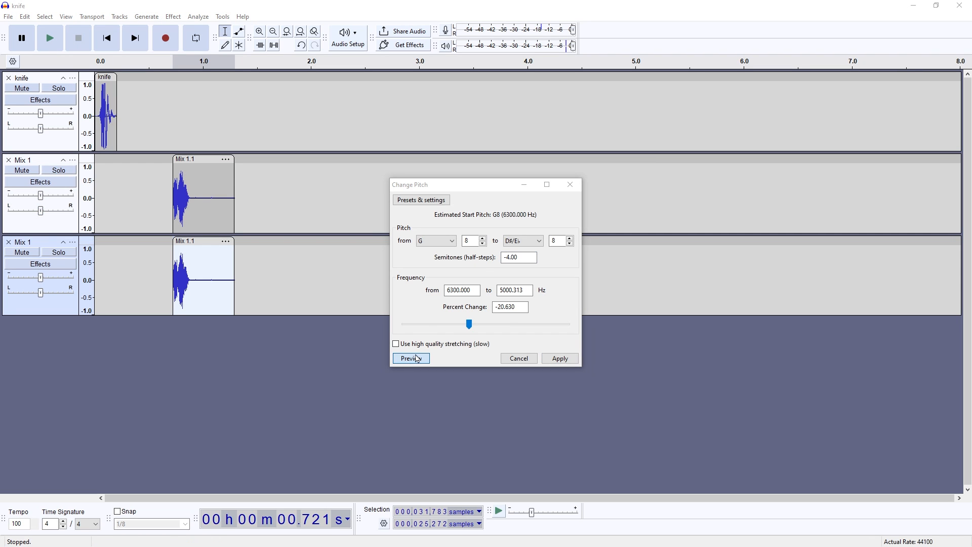
{"action": "left_click", "coordinate": [412, 360]}
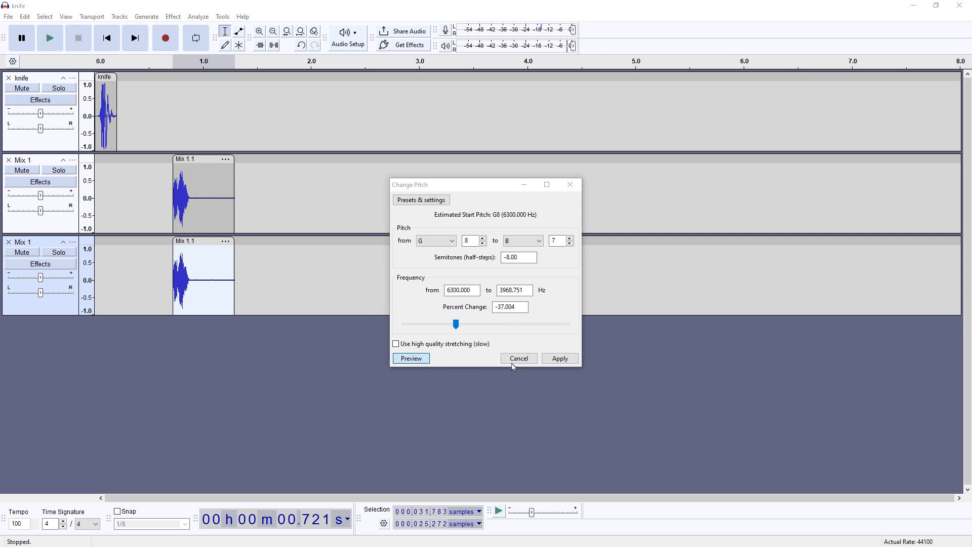
{"action": "left_click", "coordinate": [555, 359]}
{"action": "key", "text": "space"}
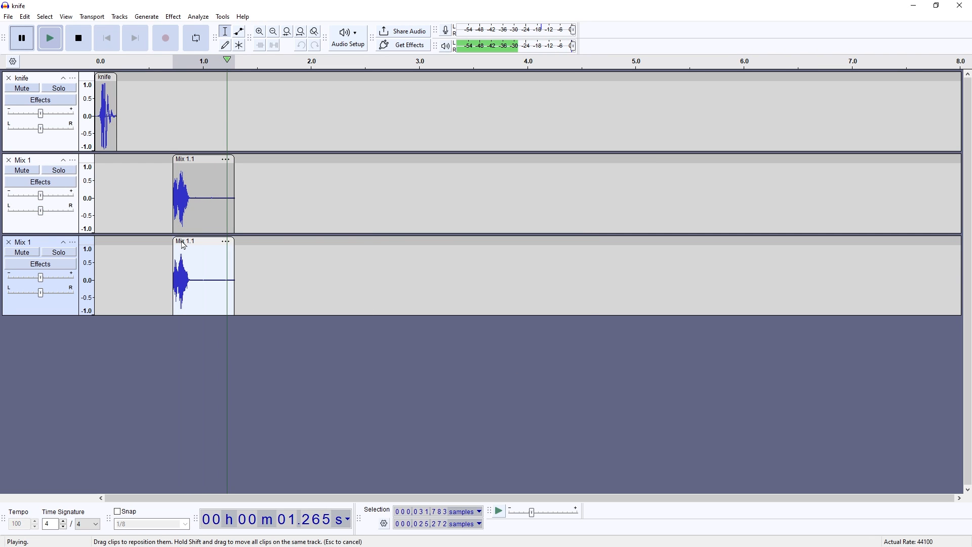
Step: Play the layered copies and the original knife clip to compare the sounds
{"action": "key", "text": "space"}
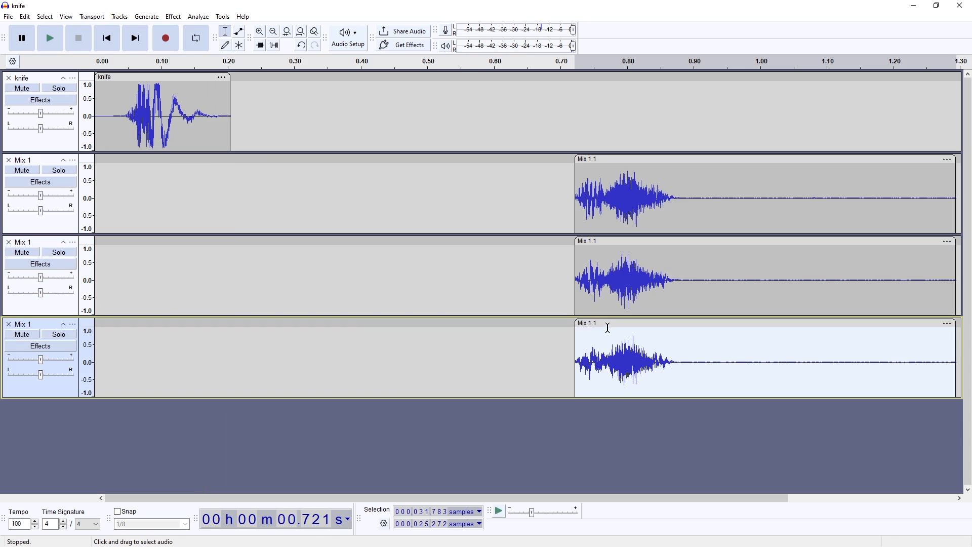
{"action": "key", "text": "space"}
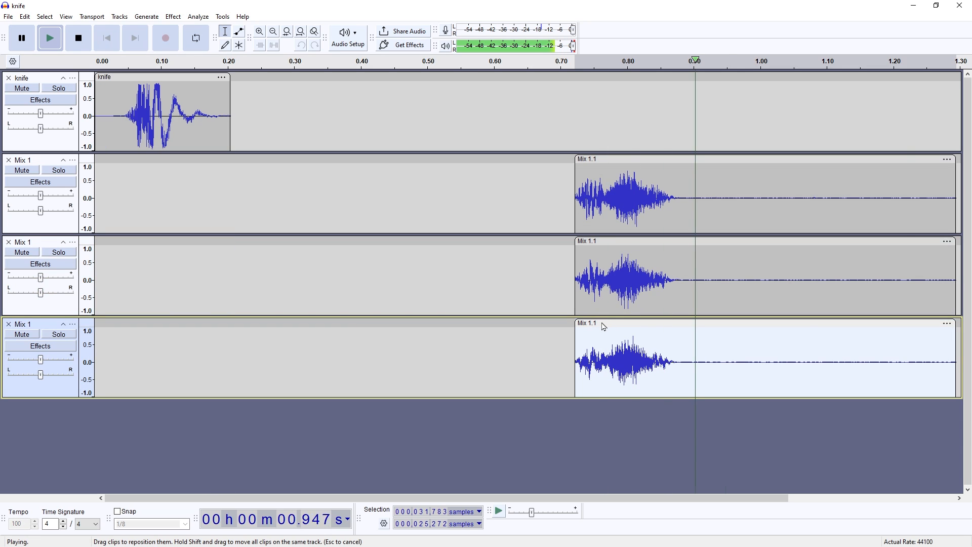
{"action": "double_click", "coordinate": [155, 116]}
{"action": "key", "text": "space"}
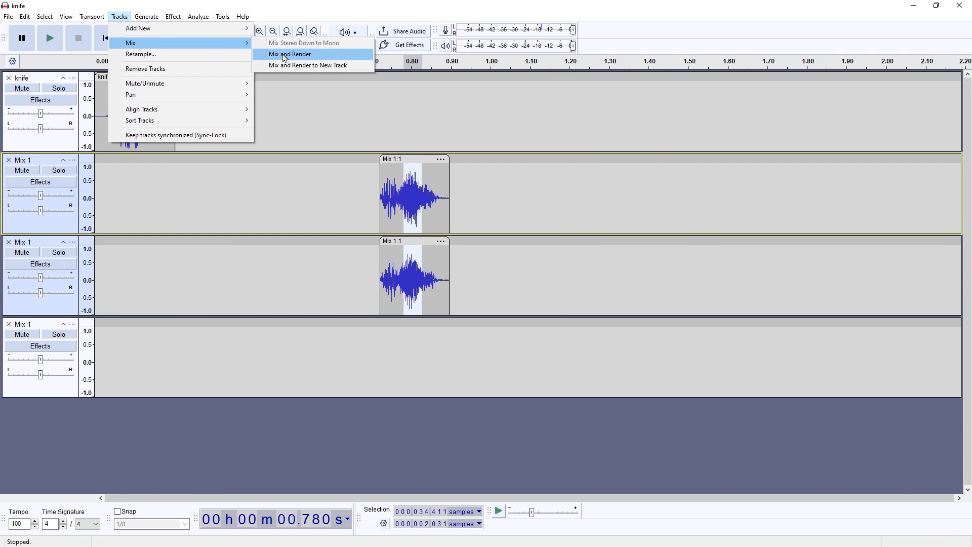
Step: Combine the two layered tracks with Mix and Render and move the resulting clip to the start of its track
{"action": "left_click", "coordinate": [285, 57]}
{"action": "double_click", "coordinate": [404, 180]}
{"action": "key", "text": "ctrl+x"}
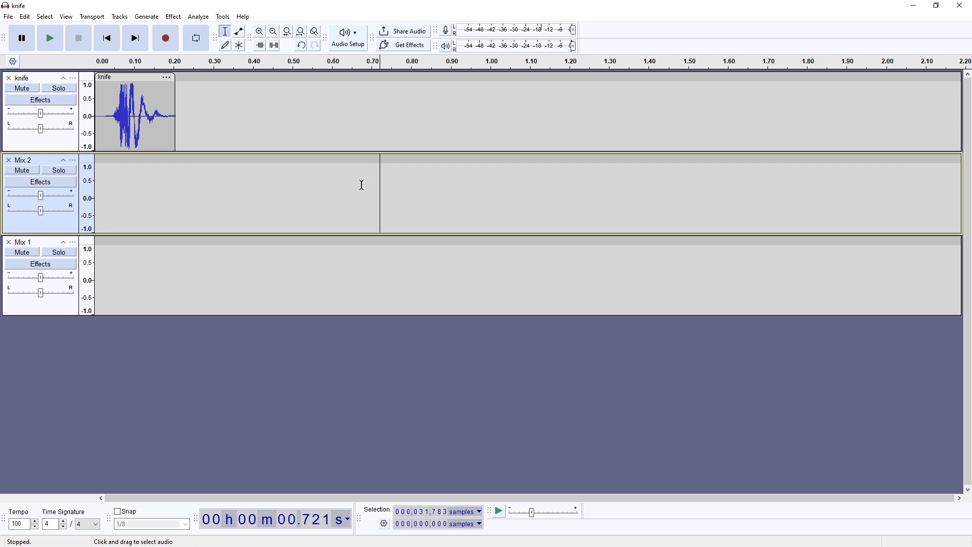
{"action": "key", "text": "ctrl+z"}
Step: Check the Mix 2 track's sample rate, and remove the empty Mix 1 track
{"action": "left_click", "coordinate": [72, 160]}
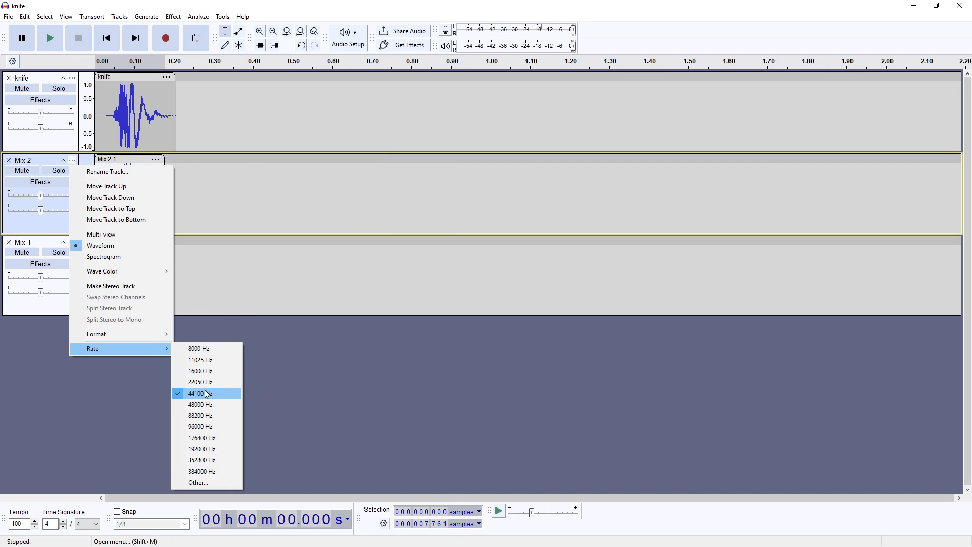
{"action": "left_click", "coordinate": [245, 284]}
{"action": "key", "text": "shift+c"}
{"action": "key", "text": "ctrl+f"}
{"action": "key", "text": "ctrl+shift+f"}
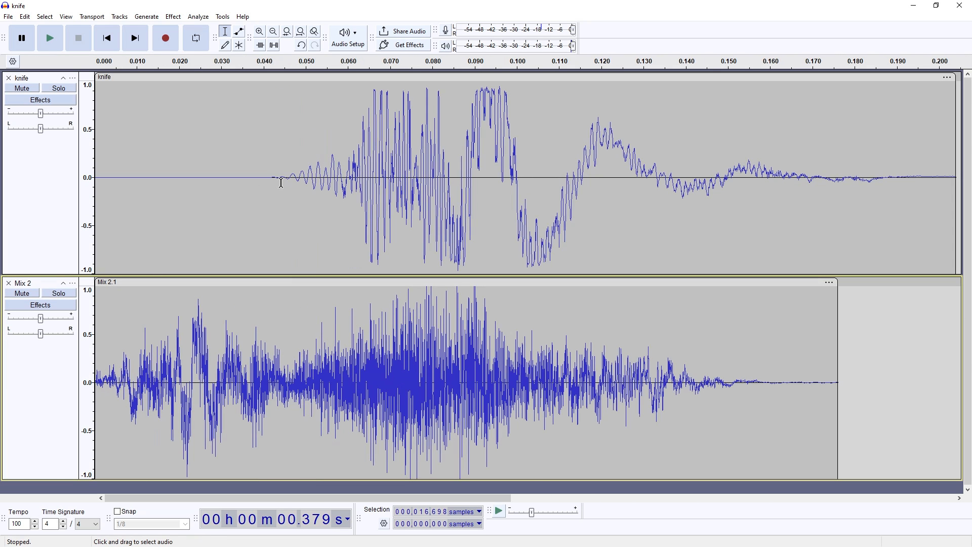
Step: Measure the lead-in before the main sound of the original knife clip
{"action": "left_click", "coordinate": [299, 183]}
{"action": "left_click", "coordinate": [282, 183]}
{"action": "left_click", "coordinate": [271, 183]}
{"action": "left_click", "coordinate": [268, 187]}
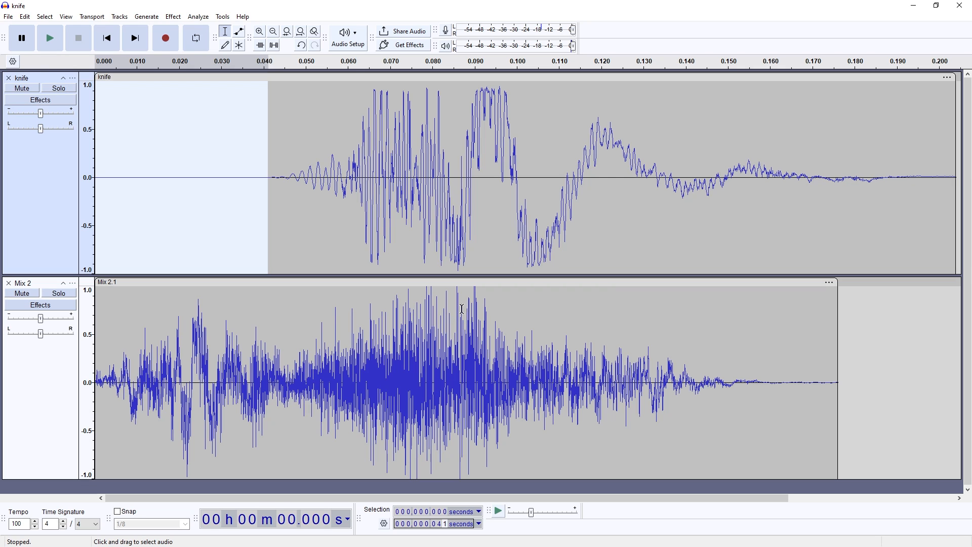
{"action": "left_click_drag", "start_coordinate": [268, 192], "coordinate": [337, 191]}
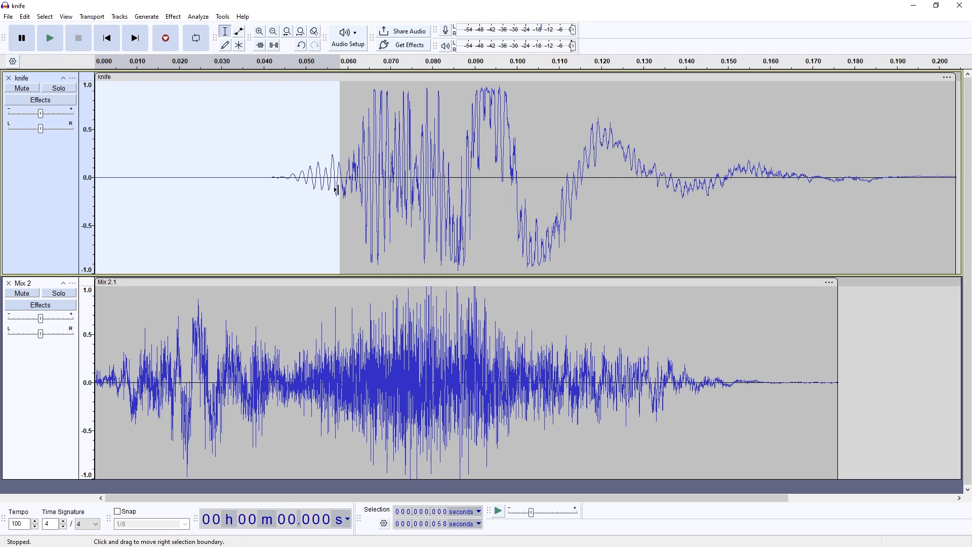
{"action": "left_click", "coordinate": [348, 178]}
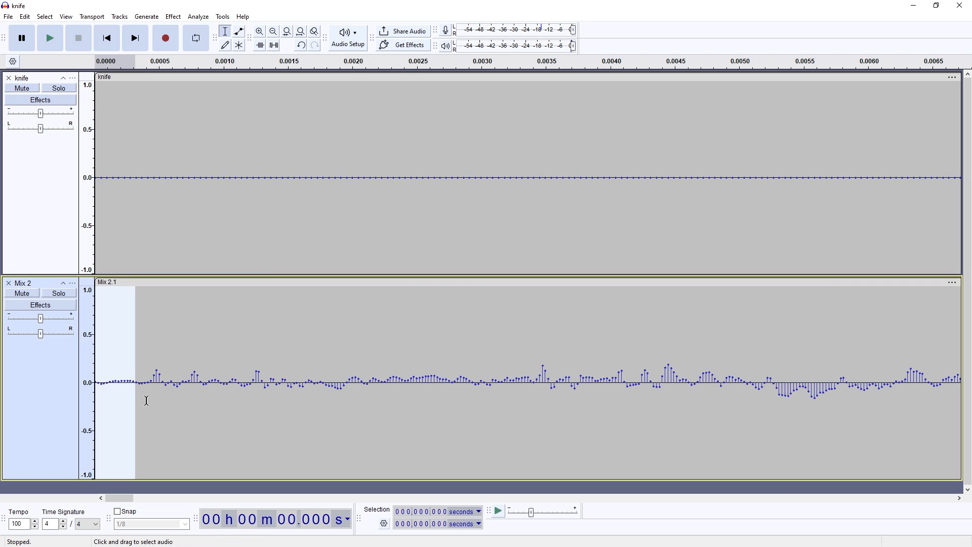
Step: Smooth the edges of the Mix 2 clip at its quiet opening and over its last 0.020 s
{"action": "left_click", "coordinate": [146, 400]}
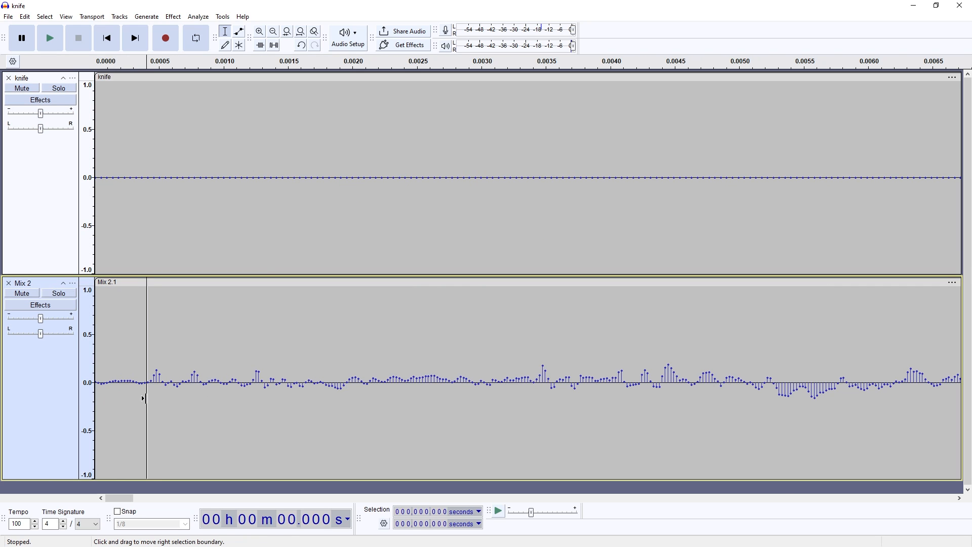
{"action": "left_click_drag", "start_coordinate": [143, 399], "coordinate": [88, 402]}
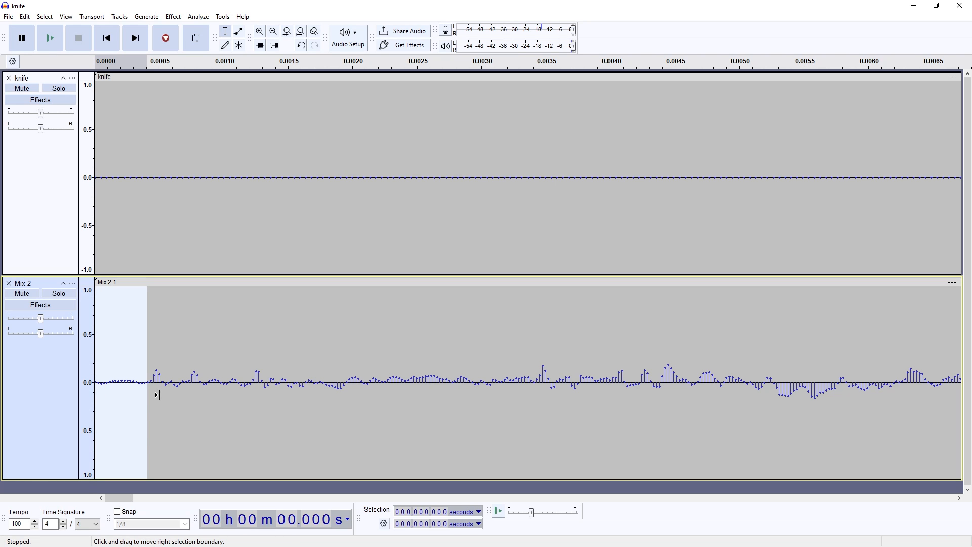
{"action": "key", "text": "z"}
{"action": "key", "text": "ctrl+f"}
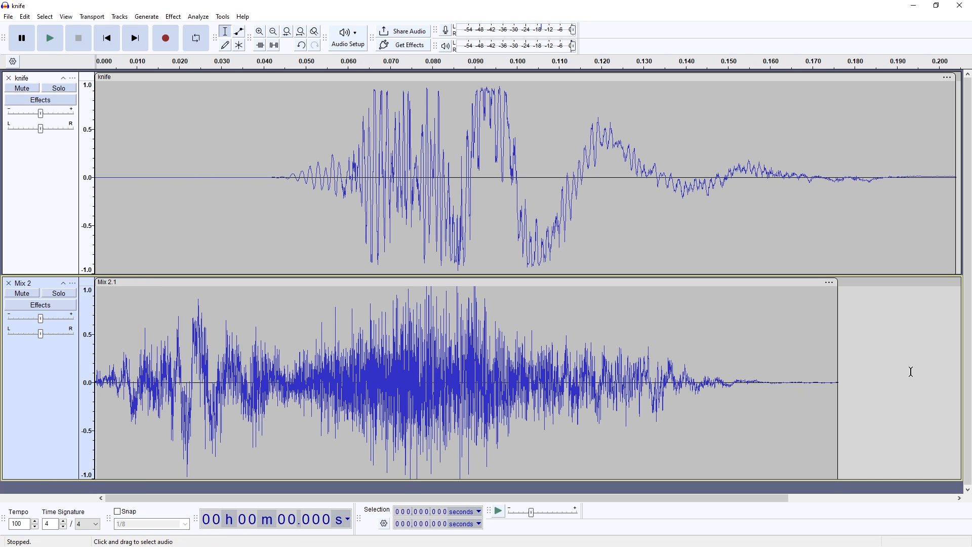
{"action": "left_click_drag", "start_coordinate": [839, 377], "coordinate": [752, 384]}
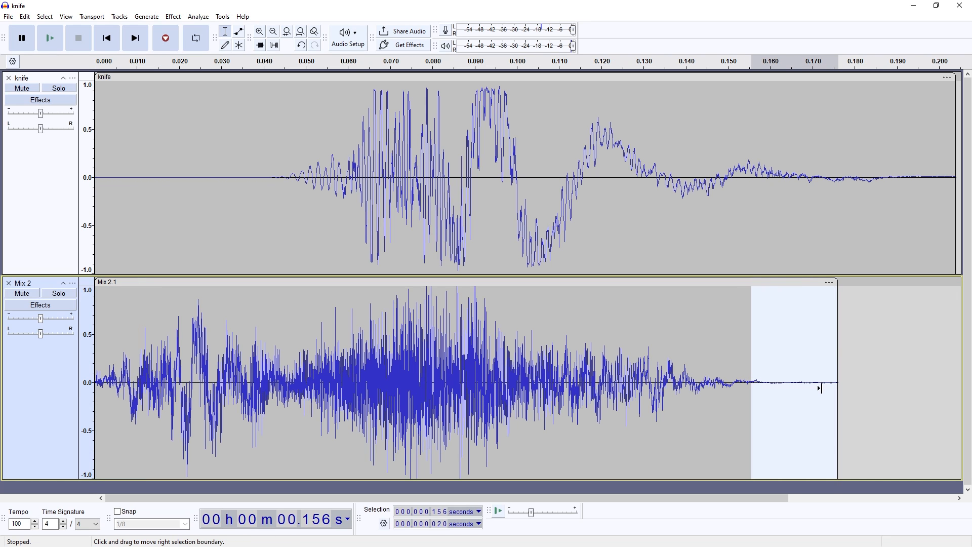
Step: Select all audio and play the knife and Mix 2 tracks solo to compare them
{"action": "key", "text": "ctrl+a"}
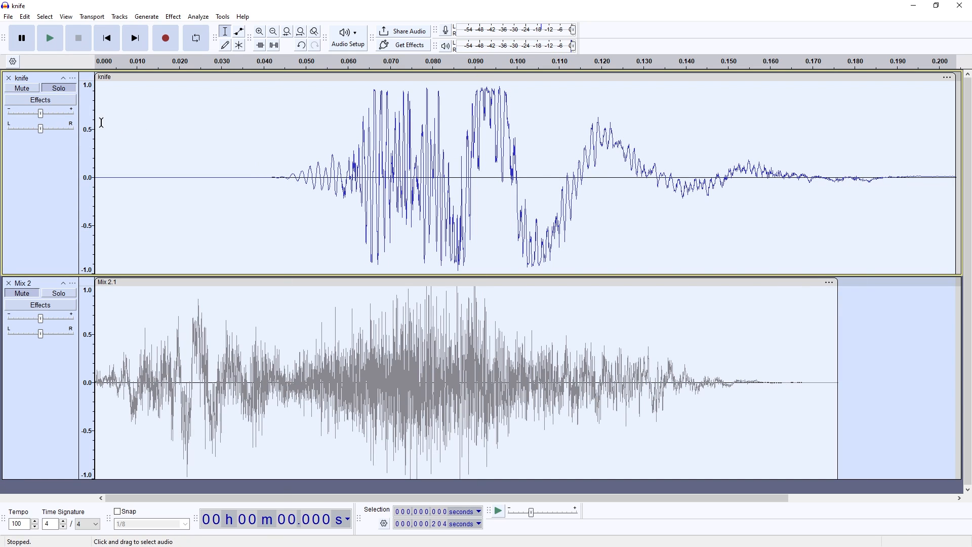
{"action": "left_click", "coordinate": [59, 293]}
{"action": "key", "text": "space"}
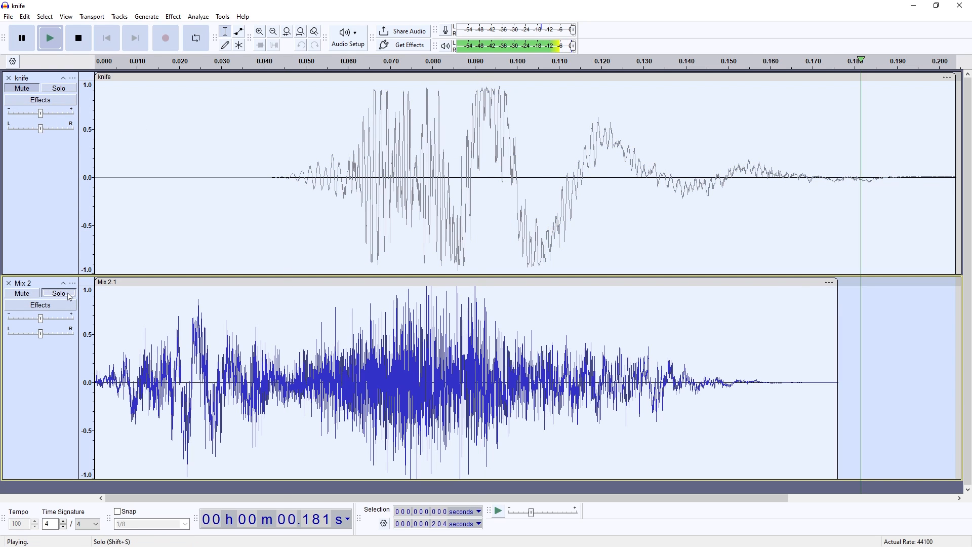
Step: Remove the original knife track and normalize the Mix 2 clip's peak amplitude to -0.01 dB
{"action": "left_click", "coordinate": [8, 78]}
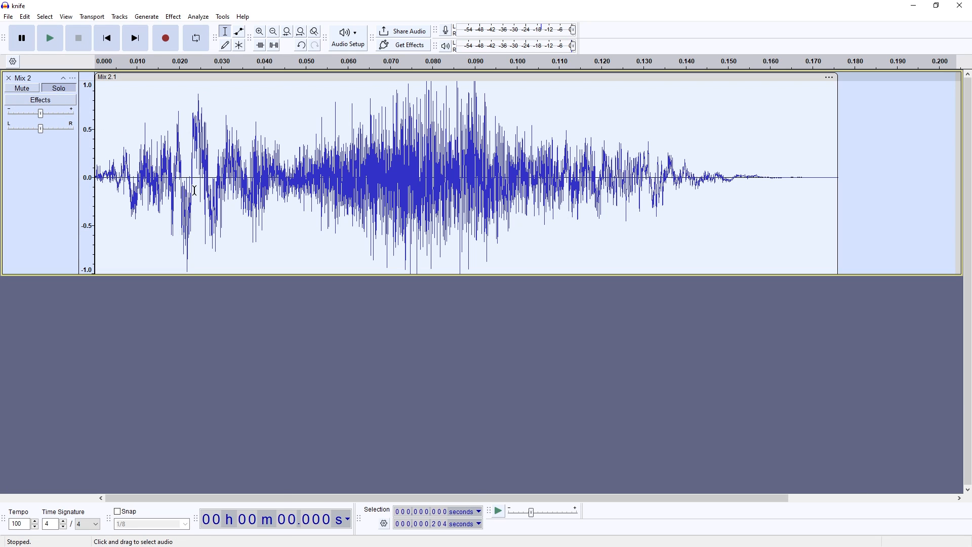
{"action": "double_click", "coordinate": [207, 151]}
{"action": "key", "text": "n"}
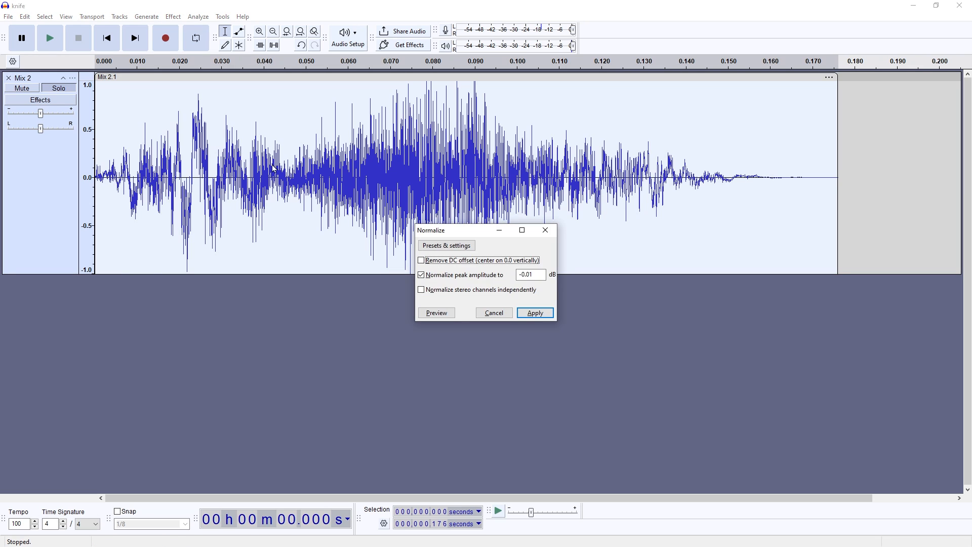
{"action": "key", "text": "Return"}
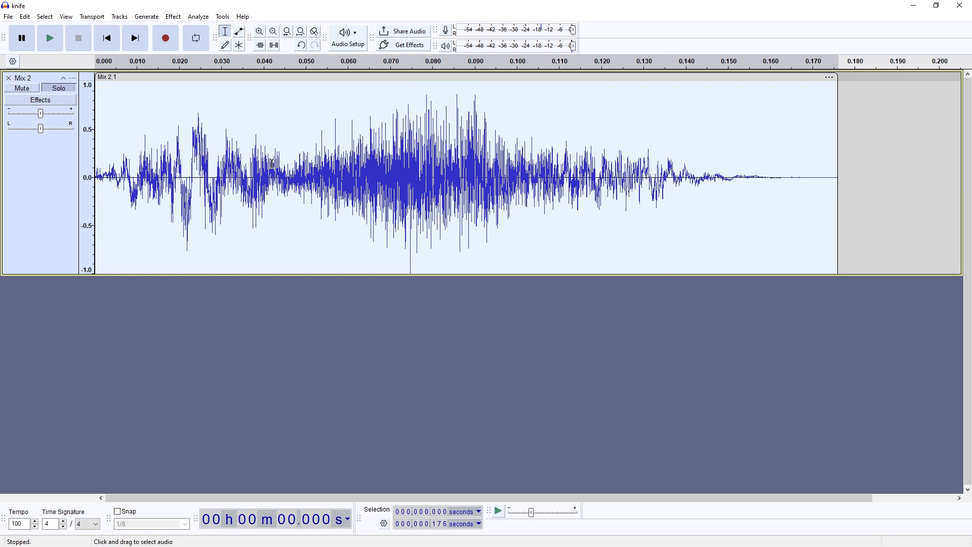
Step: Apply a soft Limiter to the Mix 2 clip with 3.00 dB input gain, a -0.225 dB limit and 10 ms hold, and play it
{"action": "key", "text": "l"}
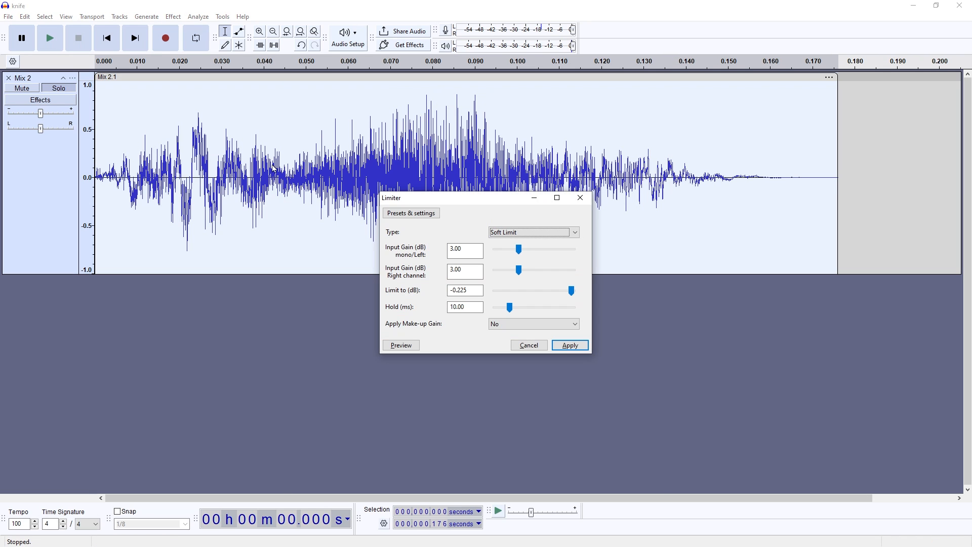
{"action": "key", "text": "Return"}
{"action": "key", "text": "space"}
{"action": "key", "text": "a"}
{"action": "key", "text": "Return"}
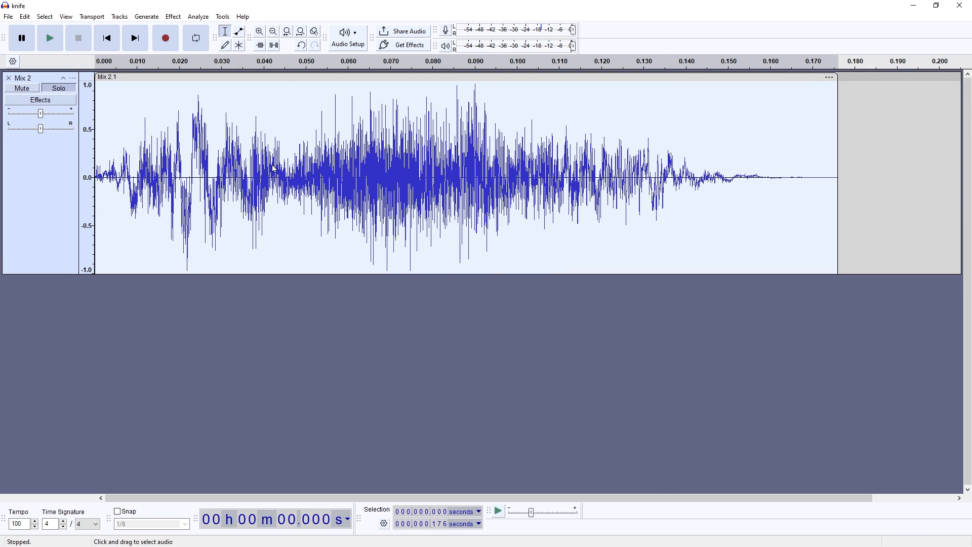
{"action": "key", "text": "space"}
{"action": "key", "text": "space"}
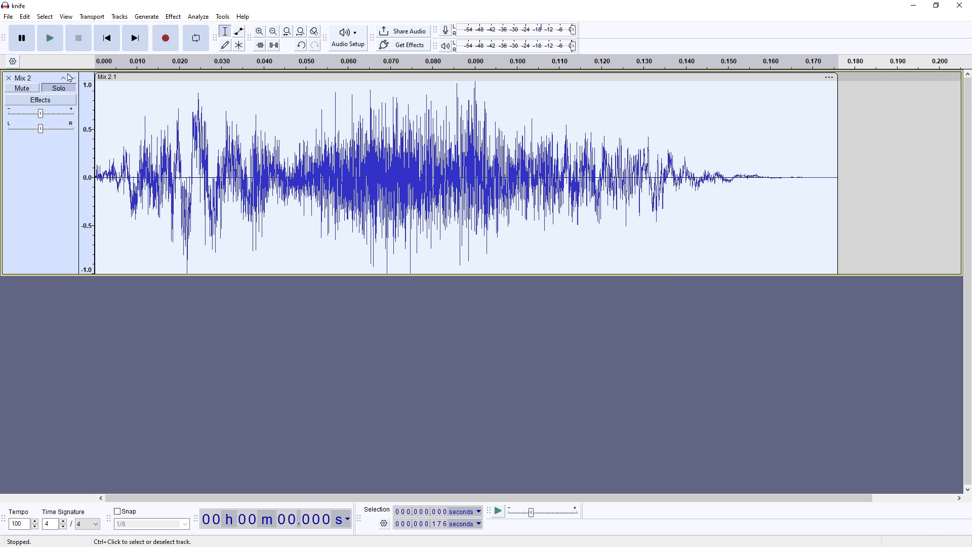
Step: Export the current selection as knife.ogg in mono Ogg Vorbis at 44100 Hz to the mod's weapon folder, replacing the existing file
{"action": "left_click", "coordinate": [10, 17]}
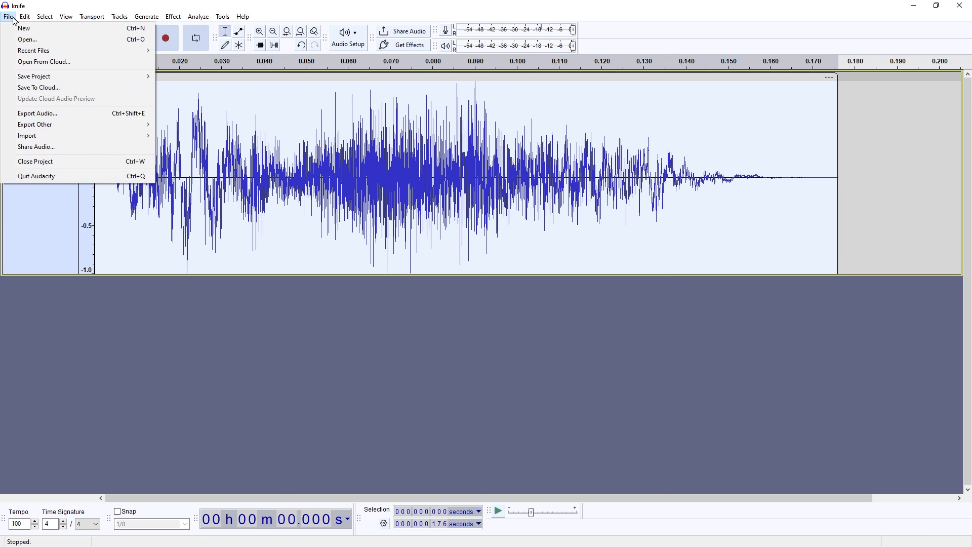
{"action": "left_click", "coordinate": [84, 114]}
{"action": "left_click", "coordinate": [750, 152]}
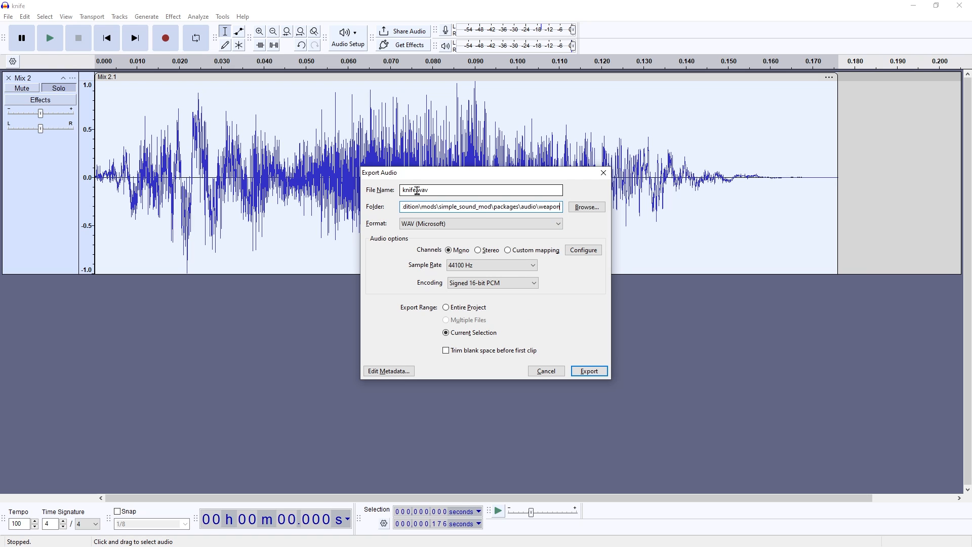
{"action": "left_click", "coordinate": [438, 226]}
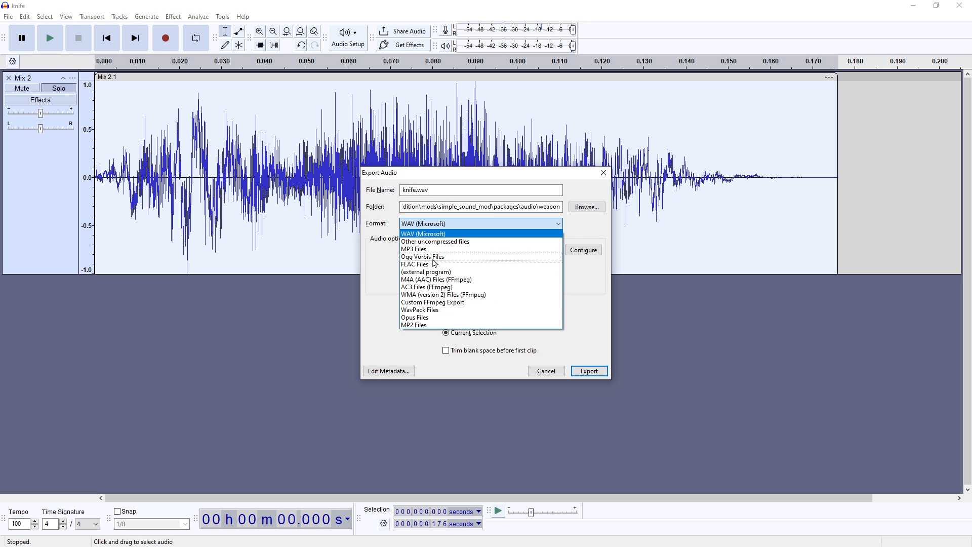
{"action": "left_click", "coordinate": [433, 258]}
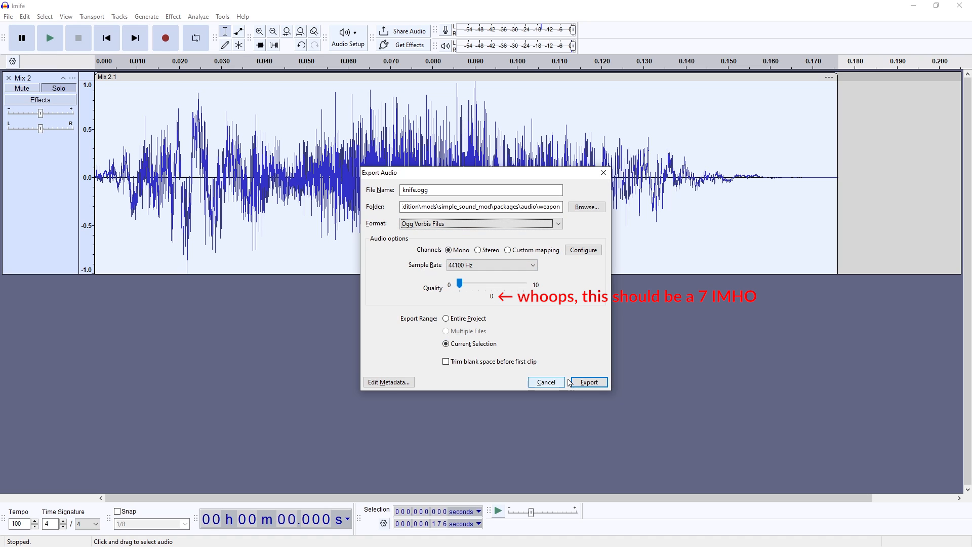
{"action": "left_click", "coordinate": [588, 384]}
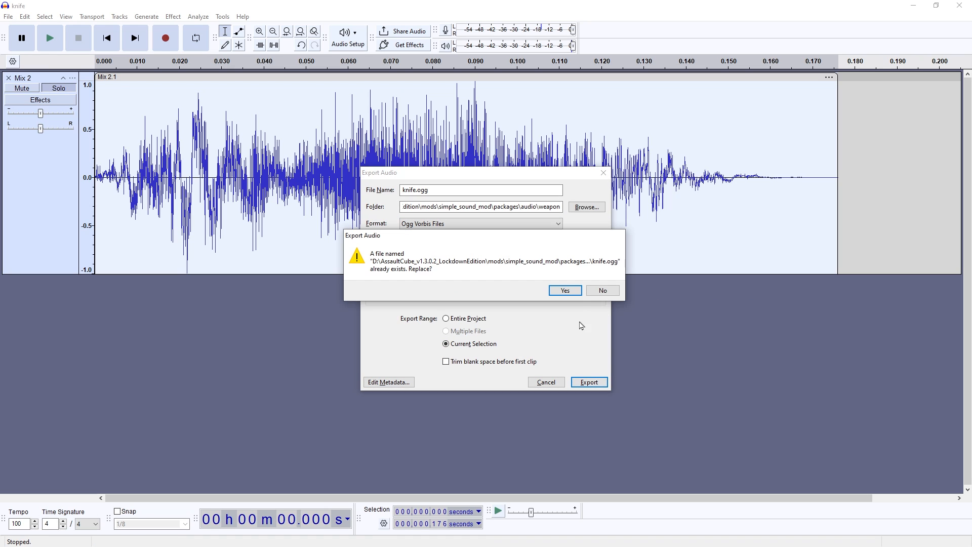
{"action": "left_click", "coordinate": [573, 292]}
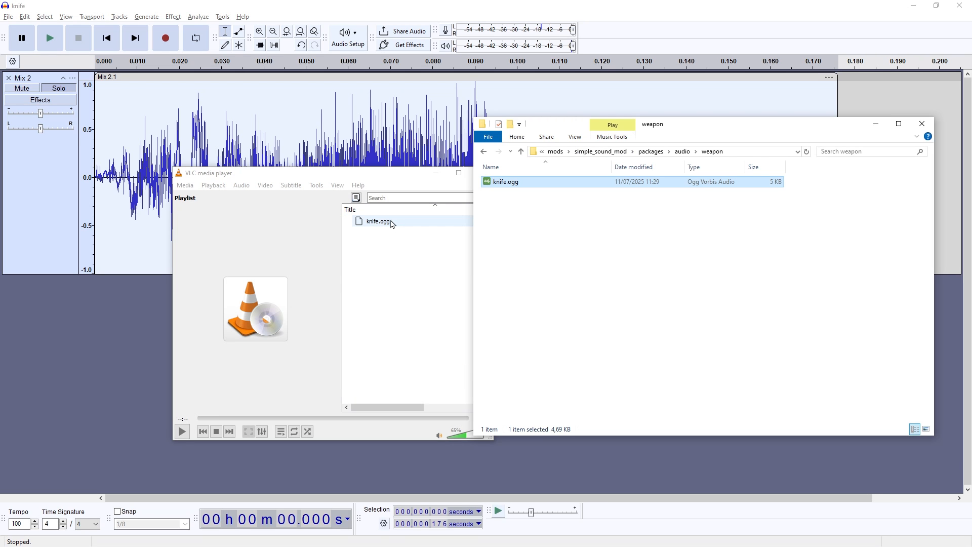
Step: Play the exported knife.ogg in VLC, and launch AssaultCube with assaultcube_portable_mod.bat from the game folder
{"action": "left_click", "coordinate": [392, 223]}
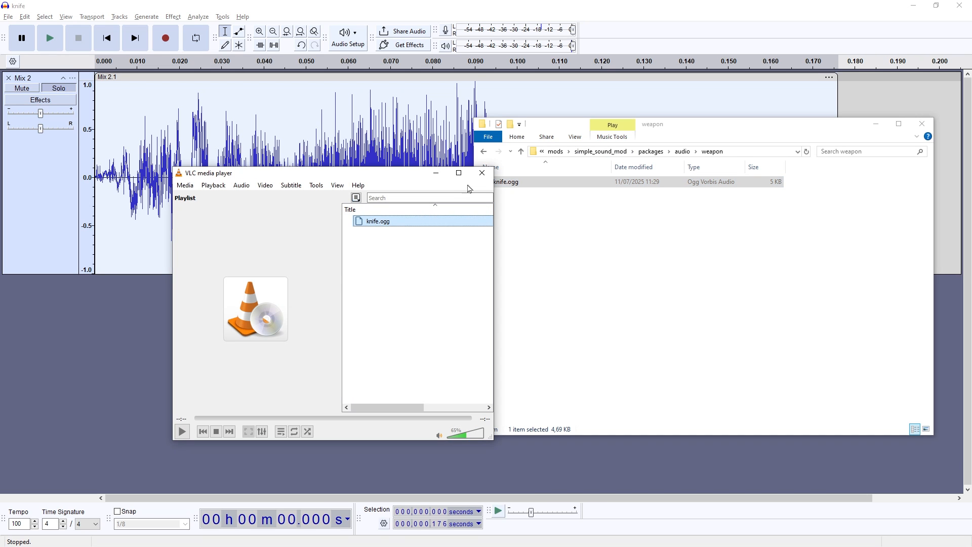
{"action": "left_click", "coordinate": [489, 187]}
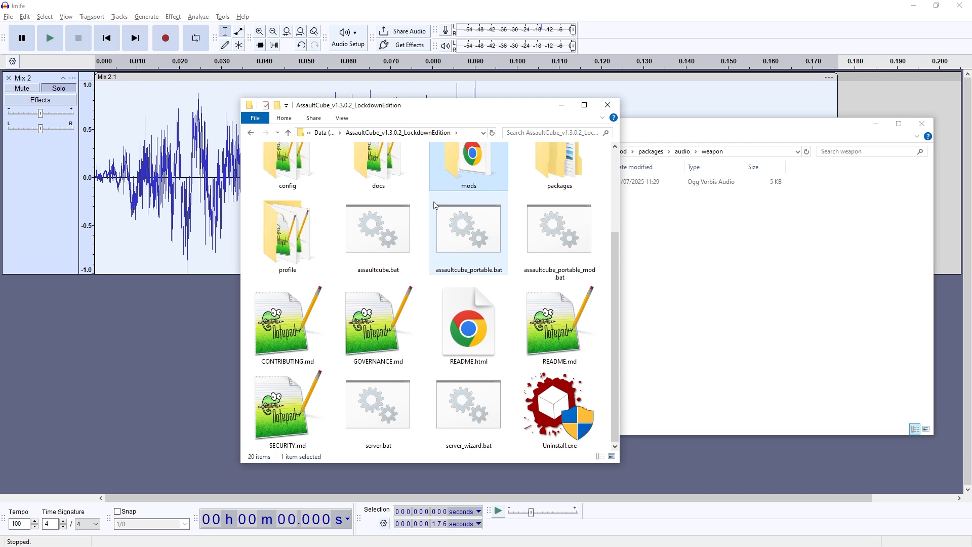
{"action": "scroll", "coordinate": [450, 200], "scroll_direction": "up", "scroll_amount": 2}
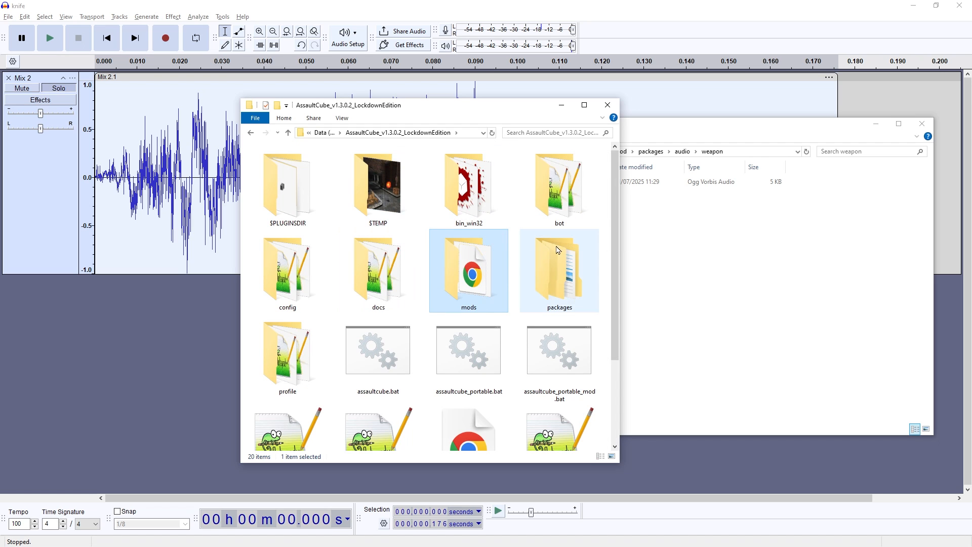
{"action": "left_click", "coordinate": [583, 366]}
{"action": "double_click", "coordinate": [583, 366]}
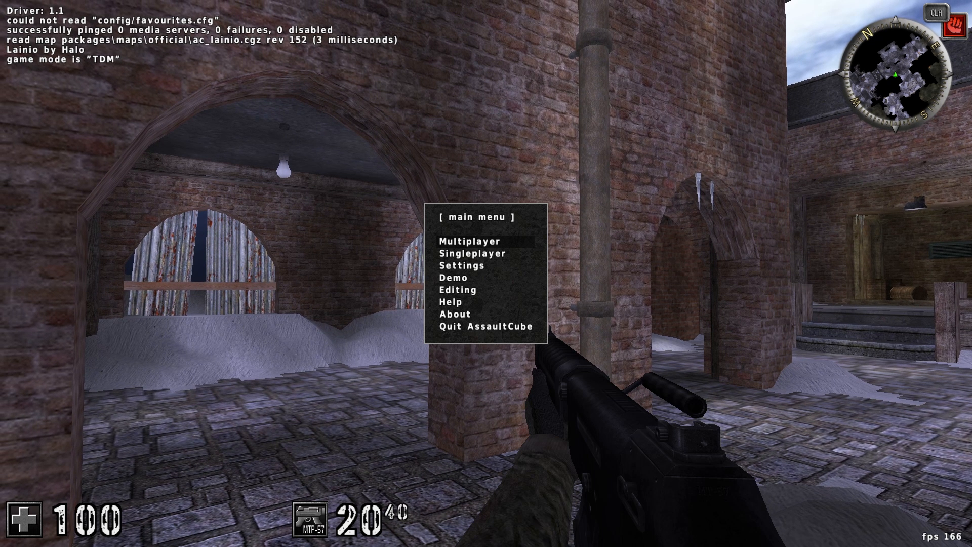
Step: Leave the game's main menu, fire a shot and switch to the knife to check the modded sound
{"action": "scroll", "coordinate": [486, 273], "scroll_direction": "down", "scroll_amount": 1}
{"action": "left_click", "coordinate": [486, 273]}
{"action": "key", "text": "Escape"}
{"action": "key", "text": "Escape"}
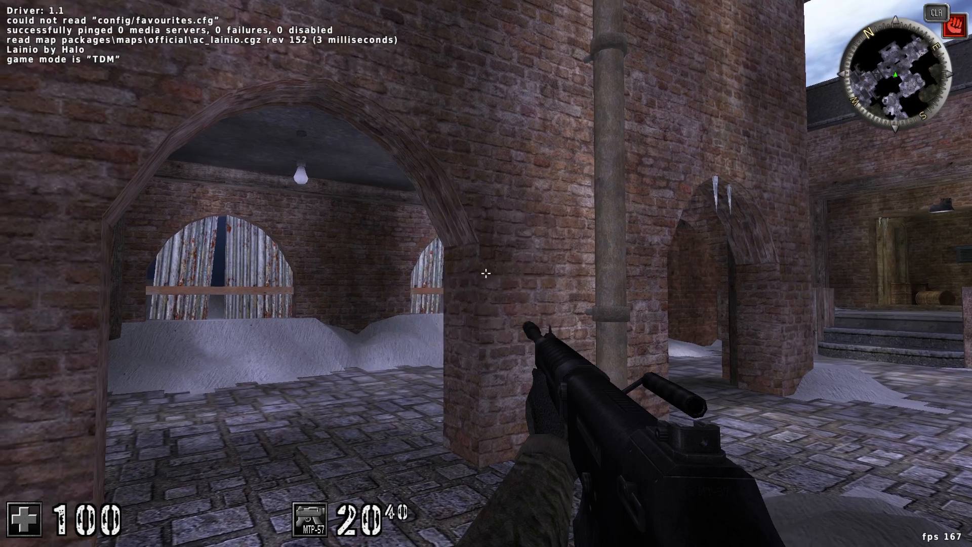
{"action": "left_click", "coordinate": [486, 273]}
{"action": "key", "text": "2"}
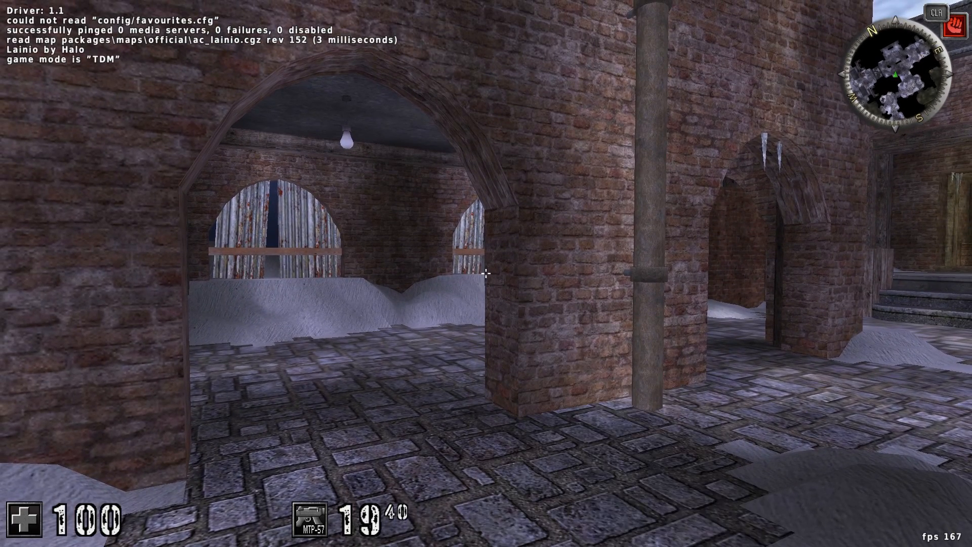
{"action": "key", "text": "1"}
{"action": "key", "text": "3"}
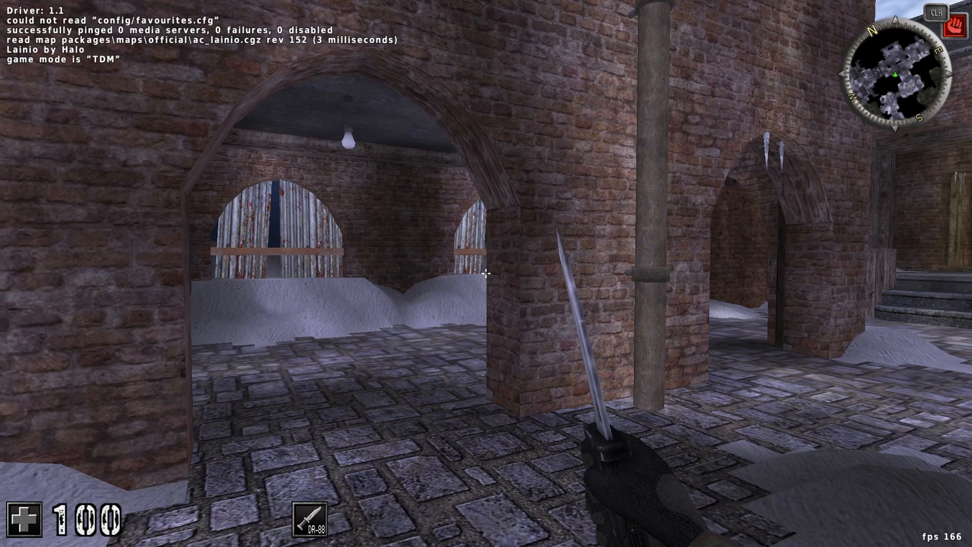
{"action": "key", "text": "w"}
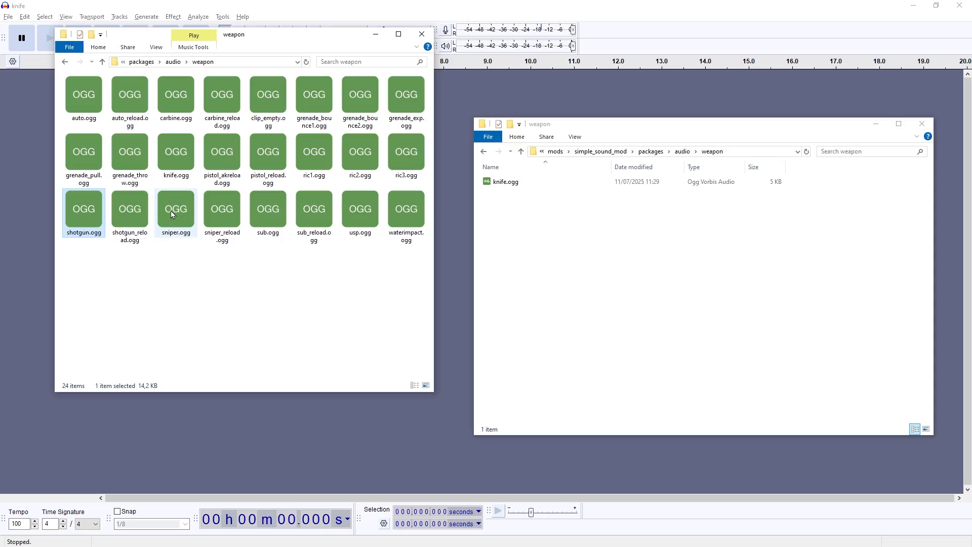
Step: Load the original sniper.ogg into Audacity together with the Sniper Shot Echoey and Sniper Shot Muffled recordings
{"action": "left_click", "coordinate": [170, 210]}
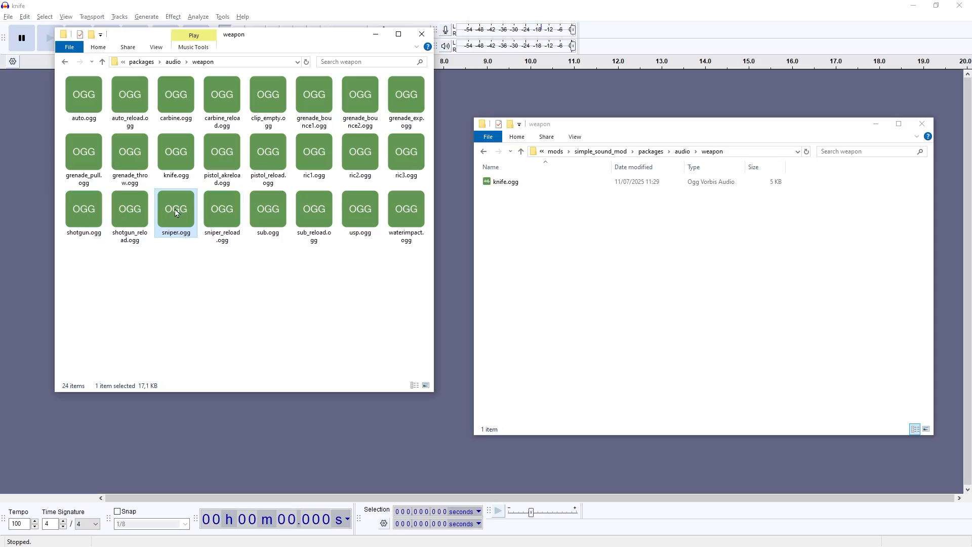
{"action": "left_click_drag", "start_coordinate": [163, 217], "coordinate": [33, 222]}
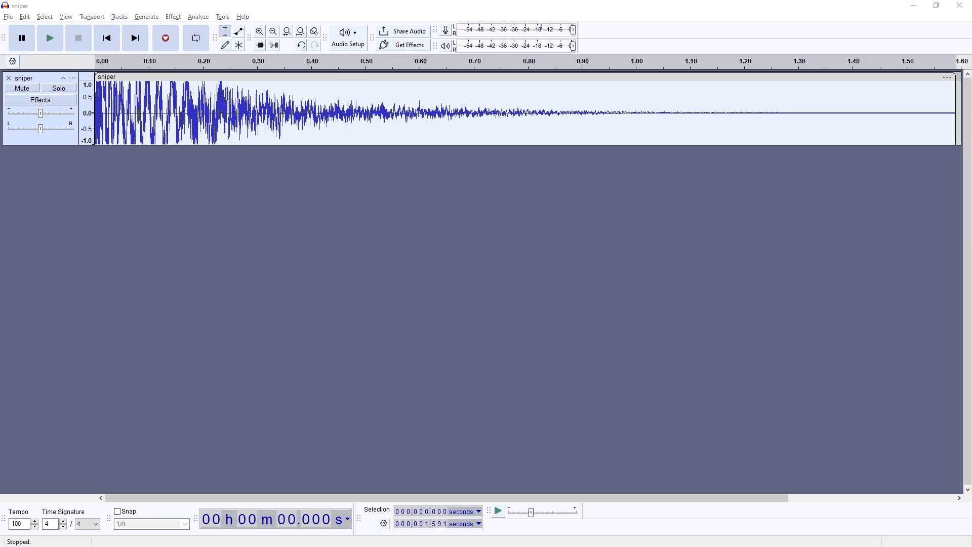
{"action": "left_click_drag", "start_coordinate": [971, 203], "coordinate": [167, 237]}
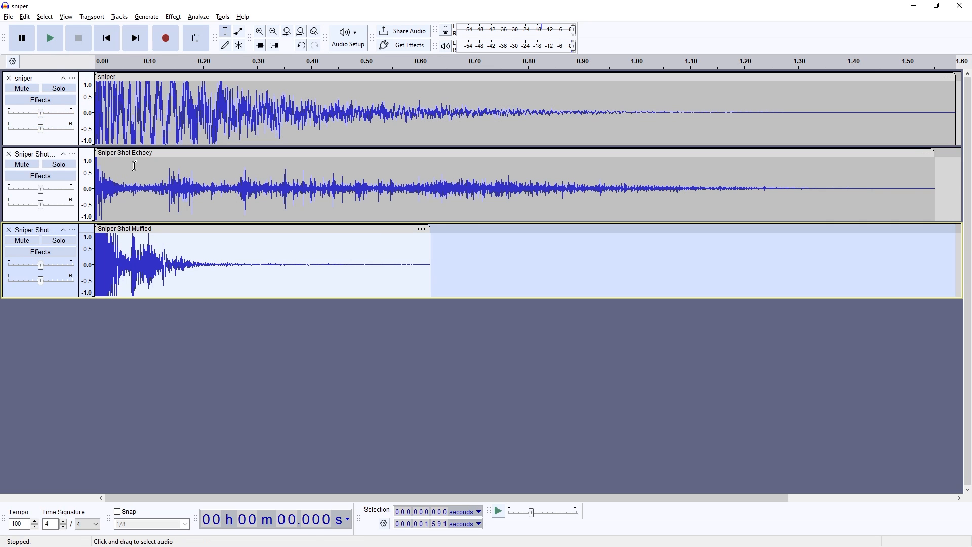
Step: Play the original sniper track solo and compare it with the two replacement recordings while the original is muted
{"action": "key", "text": "space"}
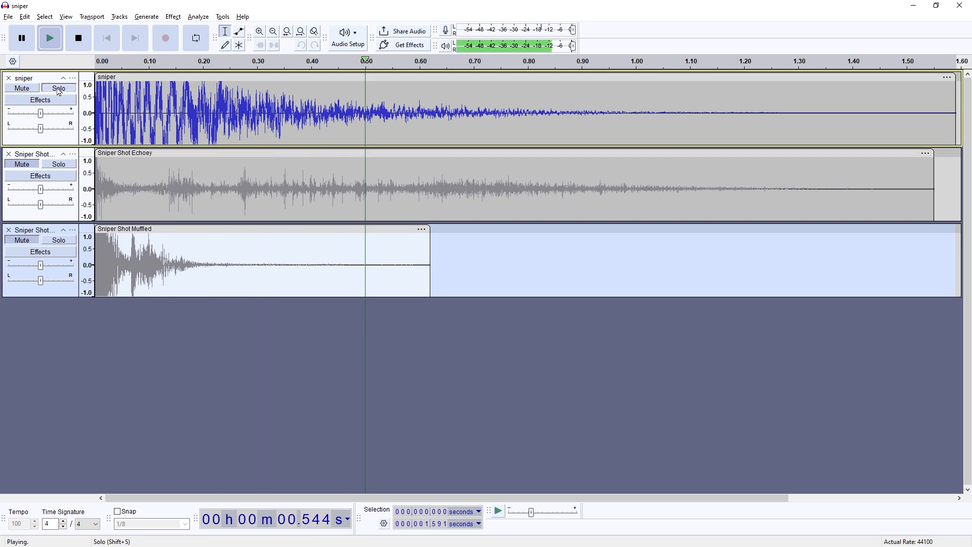
{"action": "left_click", "coordinate": [26, 90]}
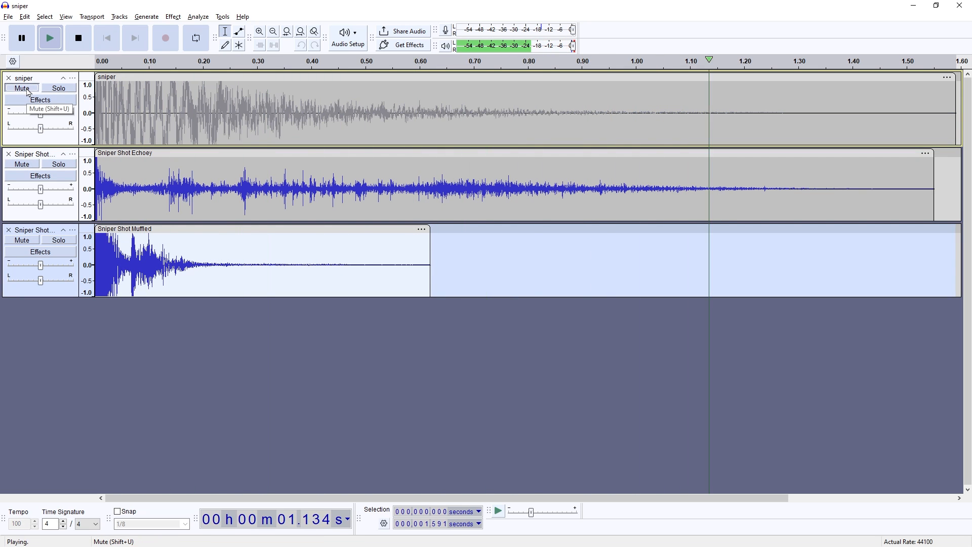
{"action": "left_click", "coordinate": [27, 90]}
{"action": "left_click", "coordinate": [31, 89]}
Step: Duplicate the Sniper Shot Muffled clip, lower the copy's pitch by 8 semitones with high quality stretching, and play the layers
{"action": "double_click", "coordinate": [152, 182]}
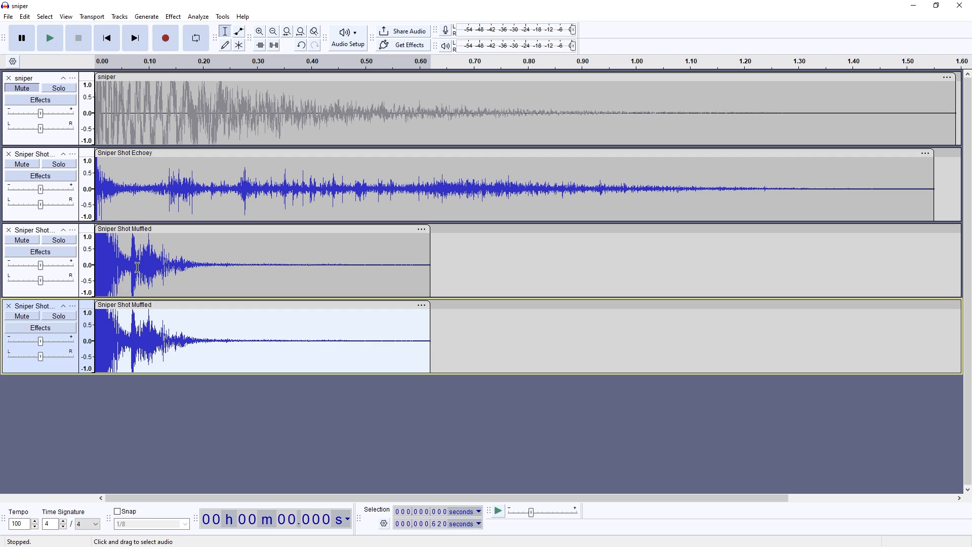
{"action": "double_click", "coordinate": [137, 267]}
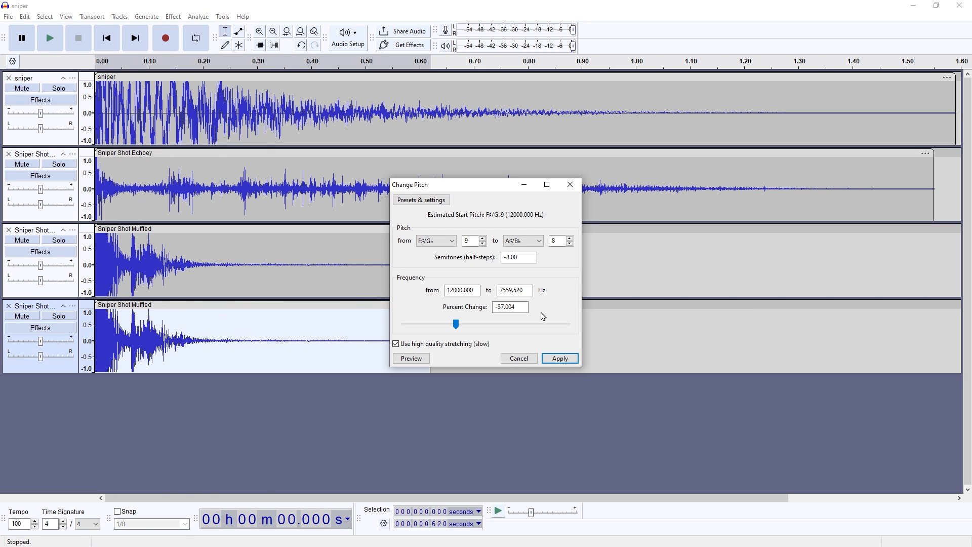
{"action": "left_click", "coordinate": [560, 358]}
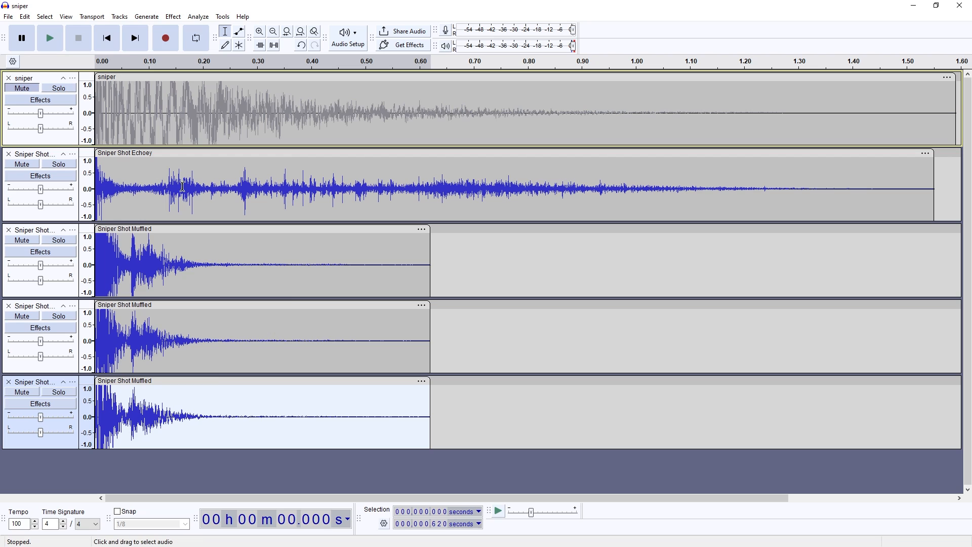
{"action": "key", "text": "space"}
{"action": "key", "text": "space"}
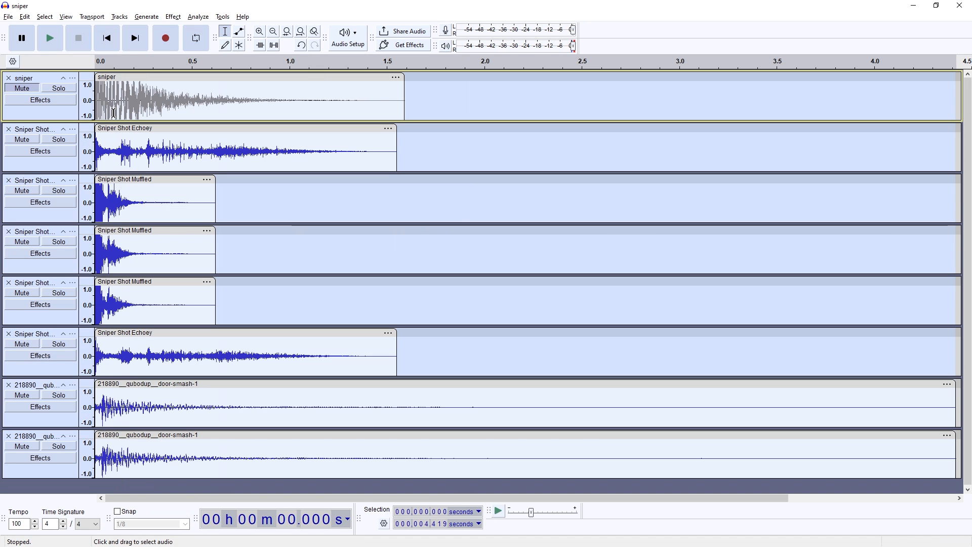
Step: Compare the original sniper sound with the layered mix, playing it with and without the second door-smash track
{"action": "key", "text": "space"}
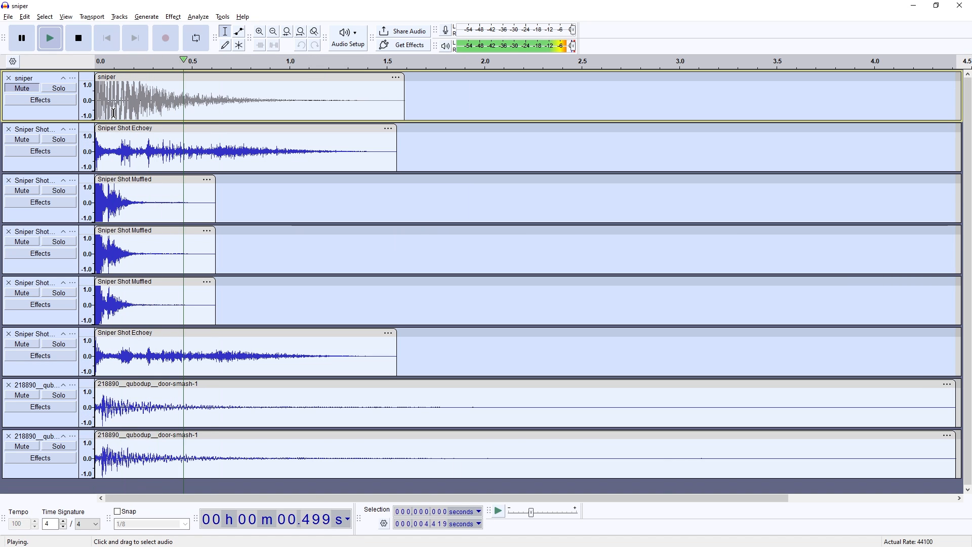
{"action": "key", "text": "space"}
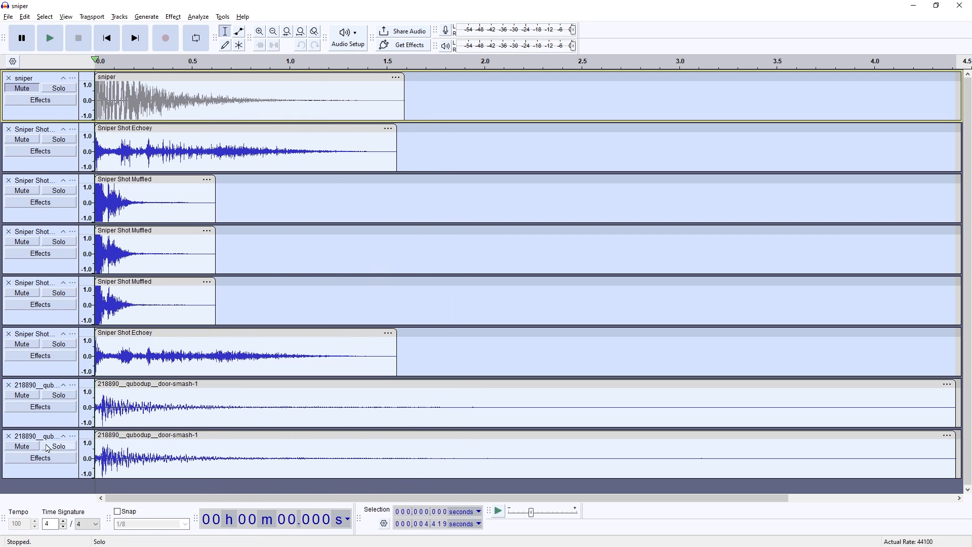
{"action": "key", "text": "space"}
{"action": "left_click", "coordinate": [31, 448]}
{"action": "key", "text": "space"}
{"action": "key", "text": "space"}
{"action": "left_click", "coordinate": [22, 446]}
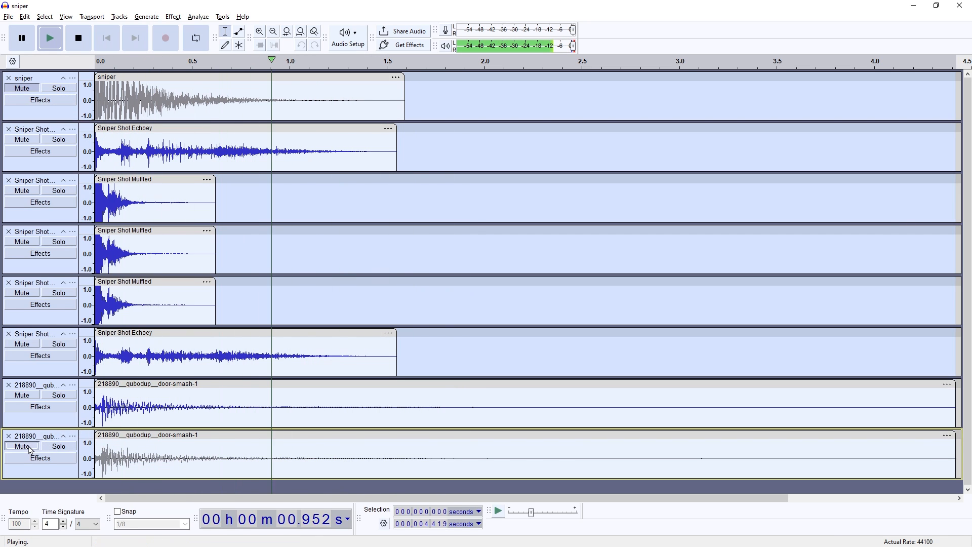
{"action": "key", "text": "space"}
{"action": "key", "text": "space"}
{"action": "key", "text": "space"}
Step: Trim both door-smash clips to the length of the Sniper Shot Echoey clip
{"action": "double_click", "coordinate": [158, 145]}
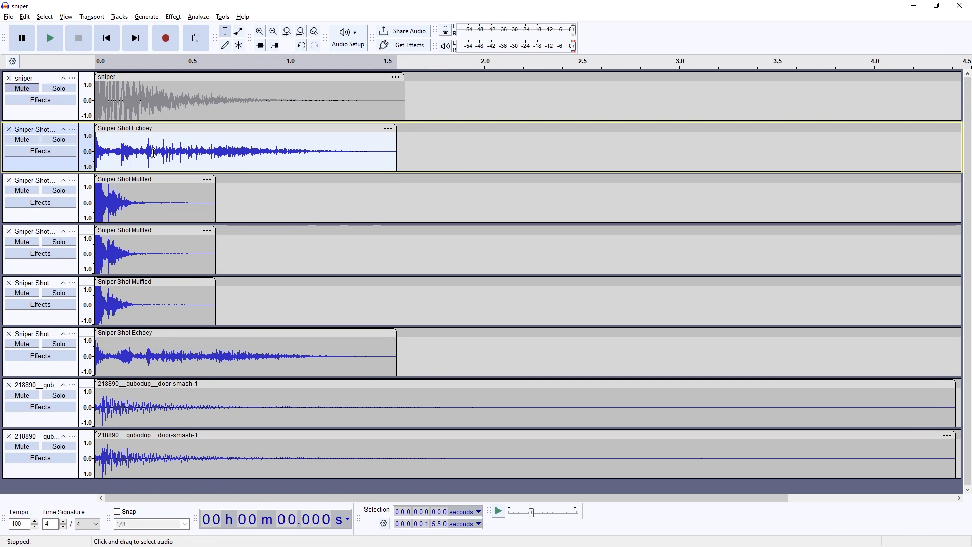
{"action": "left_click", "coordinate": [152, 152]}
{"action": "left_click_drag", "start_coordinate": [124, 151], "coordinate": [255, 450]}
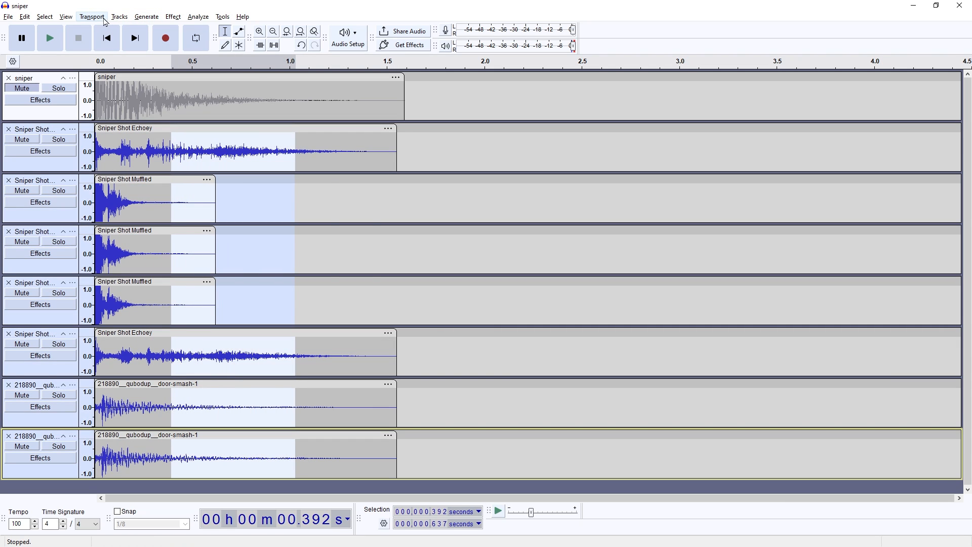
Step: Mix and render all layers except the original sniper track into a single track
{"action": "left_click", "coordinate": [118, 18]}
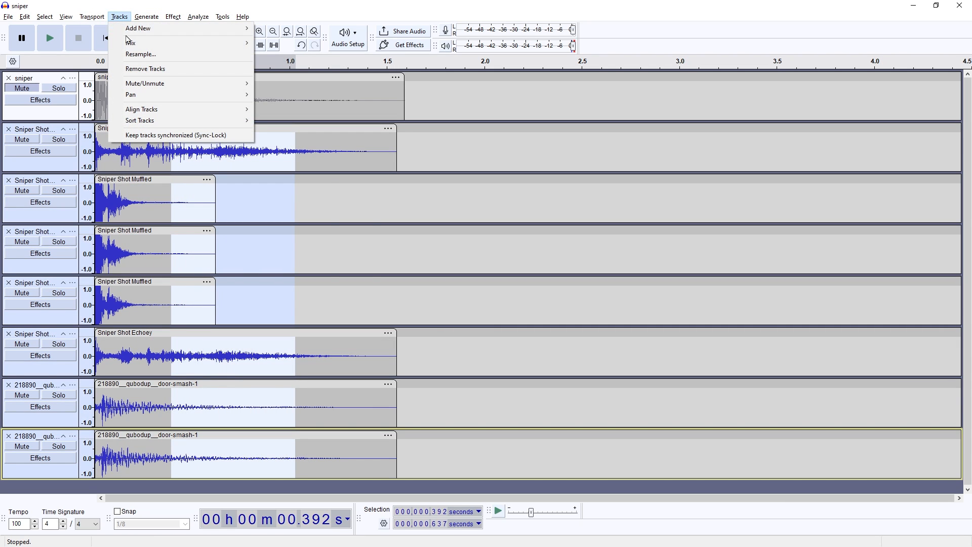
{"action": "mouse_move", "coordinate": [135, 46]}
{"action": "left_click", "coordinate": [345, 56]}
Step: Normalize the mixed sniper clip's peak amplitude to -0.01 dB and play it
{"action": "double_click", "coordinate": [218, 161]}
{"action": "key", "text": "n"}
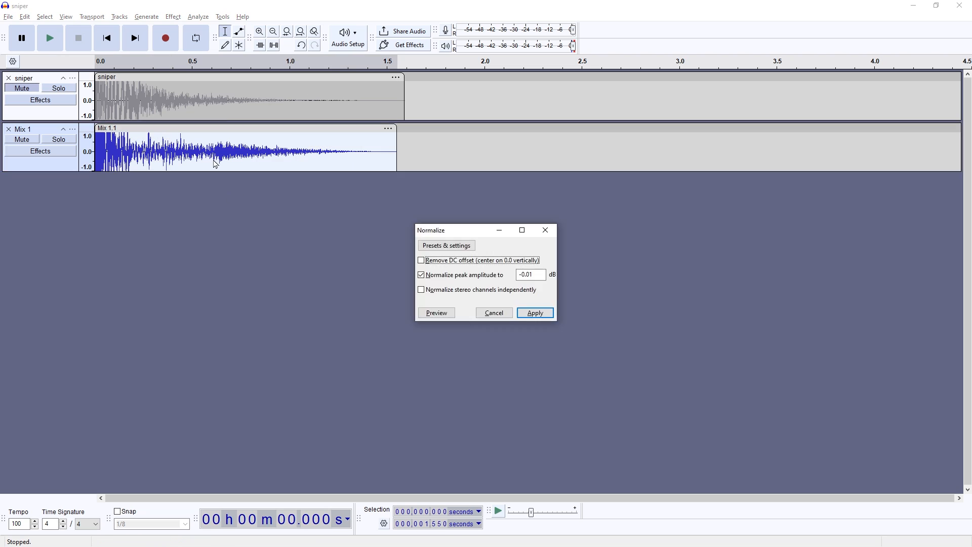
{"action": "key", "text": "Return"}
{"action": "key", "text": "space"}
Step: Apply the soft Limiter repeatedly to the mixed sniper clip with 3.00 dB input gain, a -0.225 dB limit and 10 ms hold, and play it
{"action": "key", "text": "space"}
{"action": "key", "text": "l"}
{"action": "key", "text": "Return"}
{"action": "key", "text": "l"}
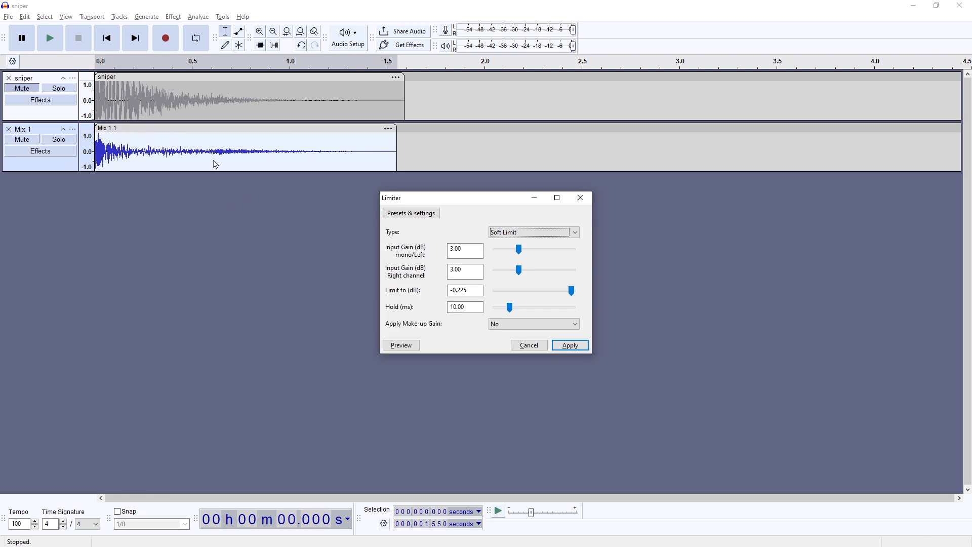
{"action": "key", "text": "Return"}
{"action": "key", "text": "space"}
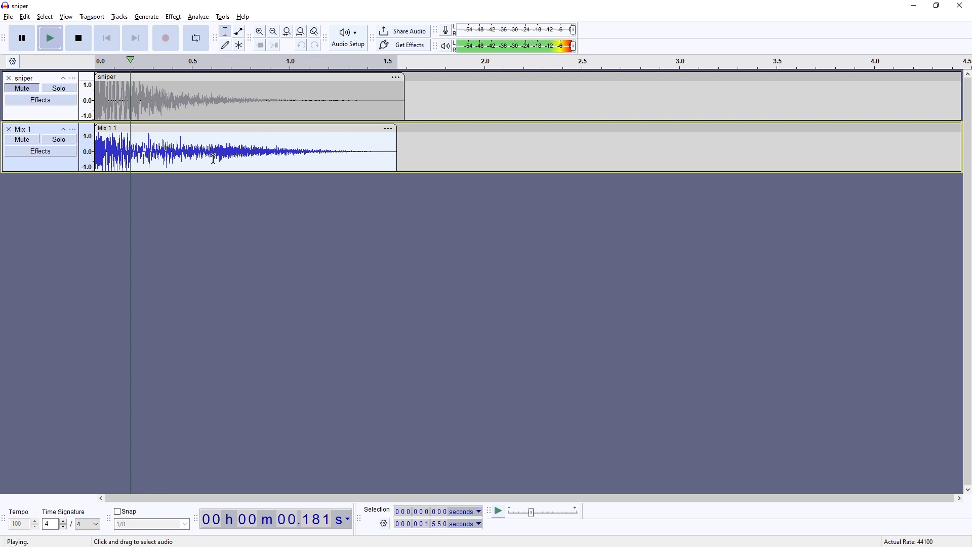
Step: Apply the soft Limiter once more to the mixed sniper clip, leave it as the only track, and play it
{"action": "key", "text": "l"}
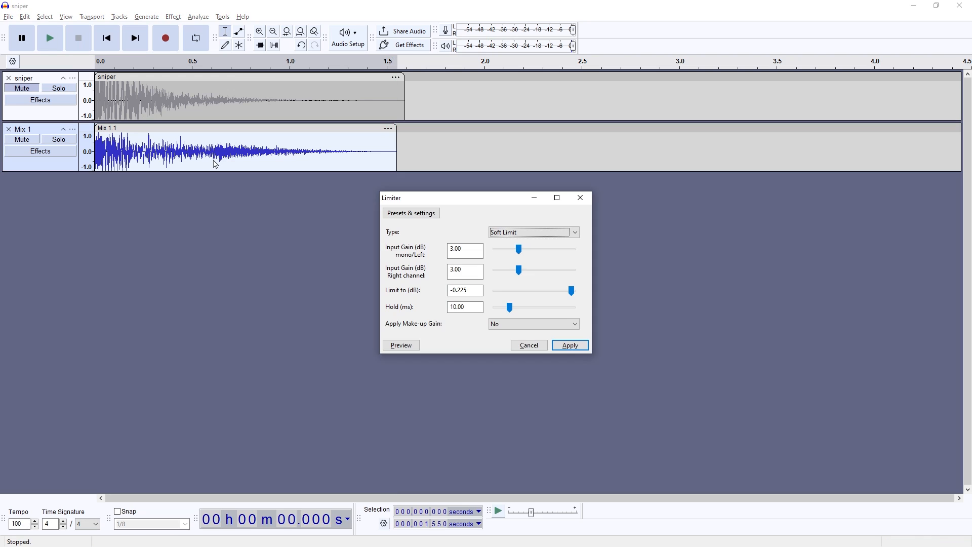
{"action": "left_click_drag", "start_coordinate": [221, 406], "coordinate": [10, 406]}
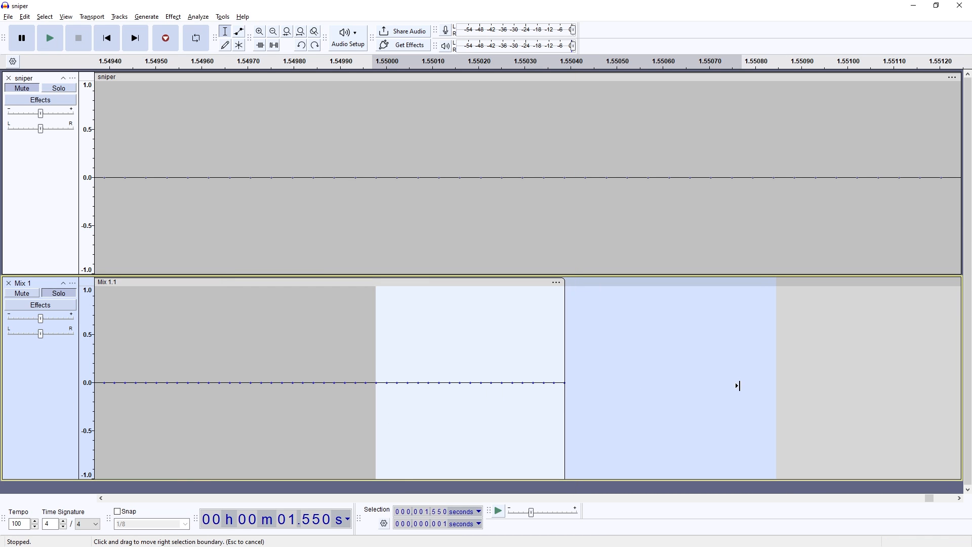
{"action": "left_click_drag", "start_coordinate": [738, 386], "coordinate": [560, 384]}
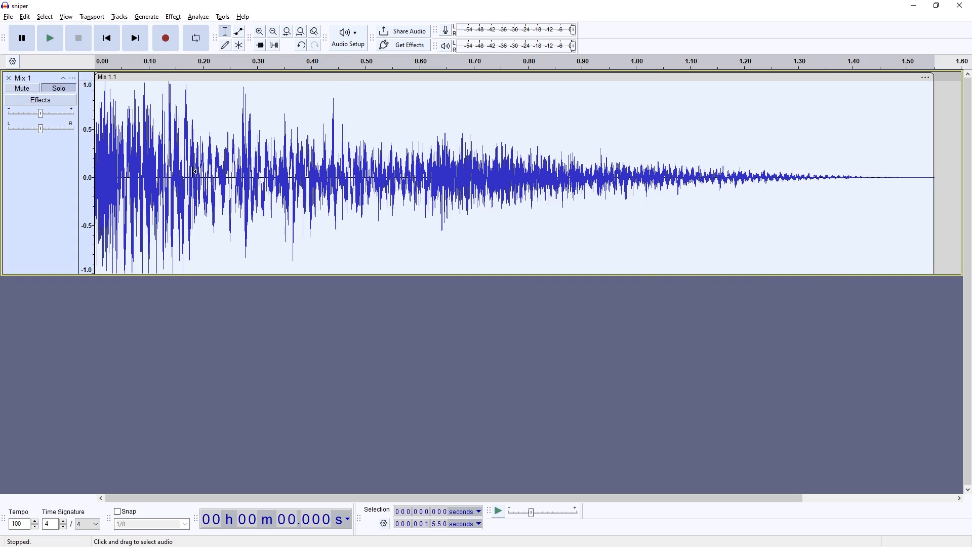
{"action": "key", "text": "ctrl+shift+f"}
{"action": "key", "text": "ctrl+f"}
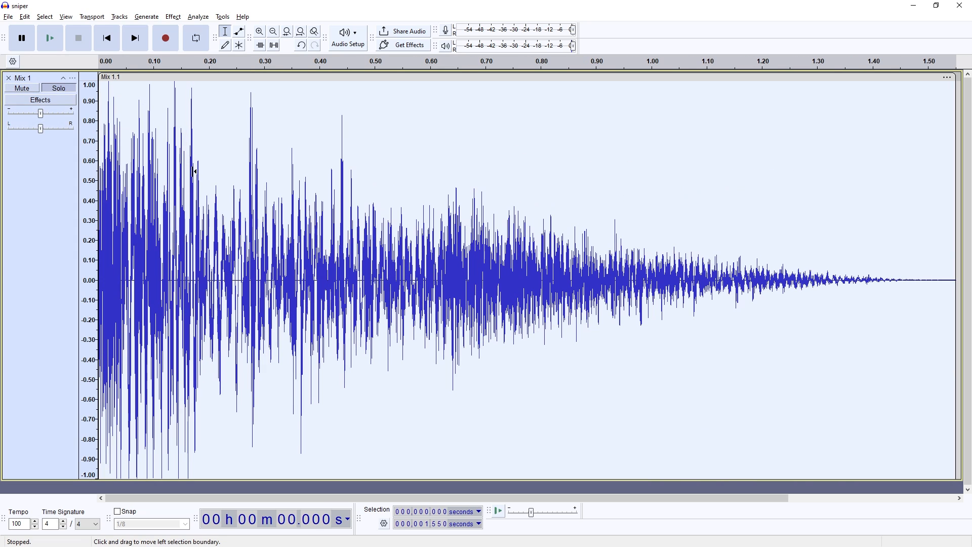
{"action": "key", "text": "space"}
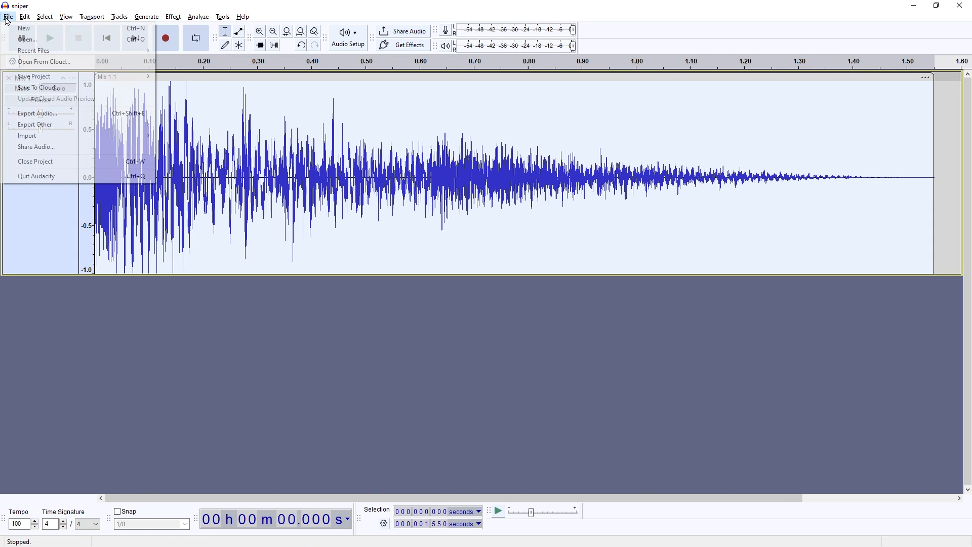
Step: Export the selection as sniper.ogg, Ogg Vorbis, mono, 44100 Hz, quality 0, into the simple_sound_mod packages\audio\weapon folder
{"action": "left_click", "coordinate": [115, 113]}
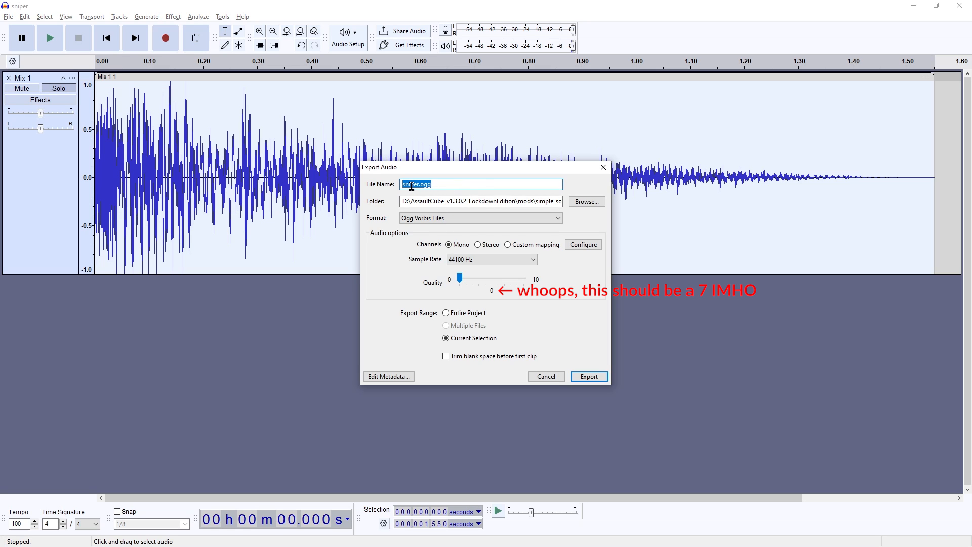
{"action": "left_click_drag", "start_coordinate": [431, 202], "coordinate": [575, 202]}
{"action": "left_click", "coordinate": [515, 202]}
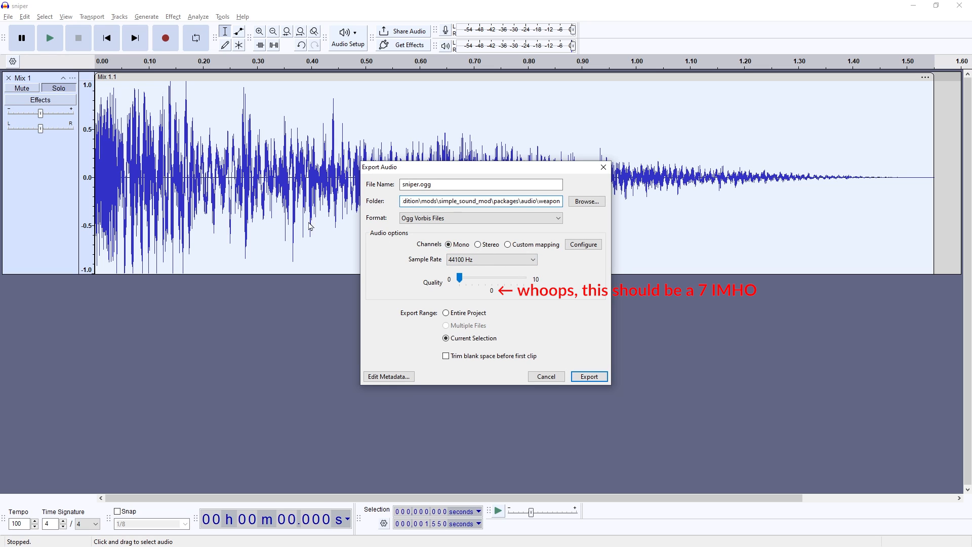
{"action": "left_click", "coordinate": [586, 378]}
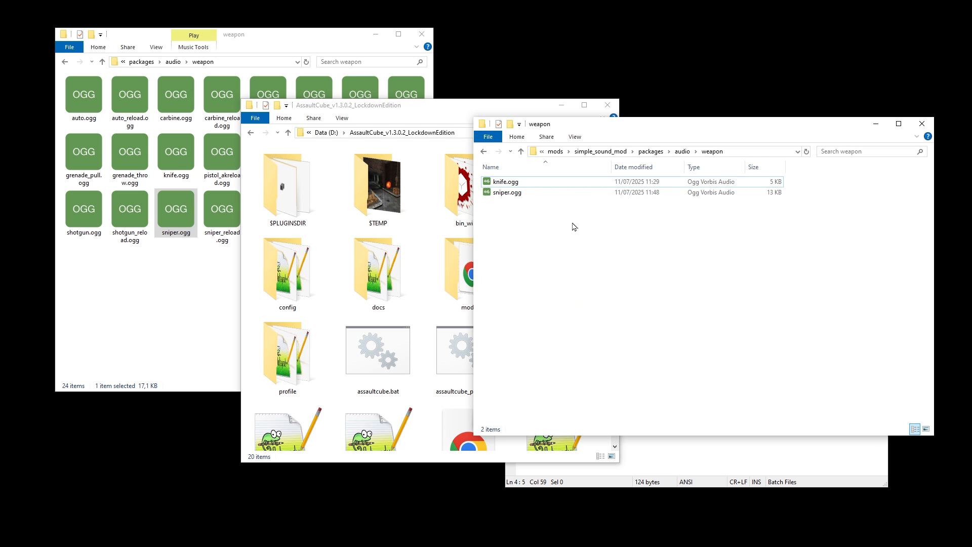
Step: Check the exported sniper.ogg in the mod's weapon folder, launch AssaultCube with the mod and fire the sniper rifle
{"action": "left_click", "coordinate": [532, 193]}
{"action": "left_click", "coordinate": [458, 354]}
{"action": "left_click", "coordinate": [563, 368]}
{"action": "double_click", "coordinate": [564, 369]}
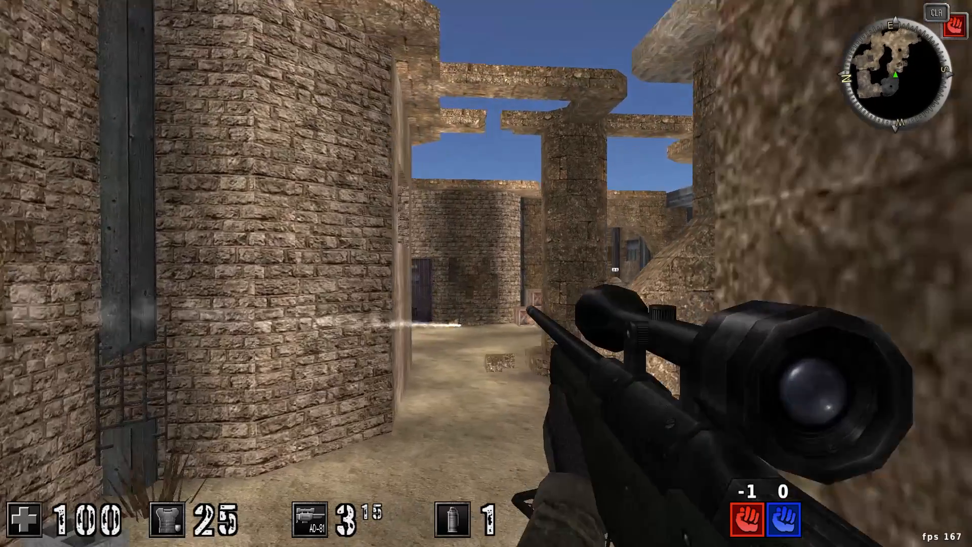
{"action": "key", "text": "w"}
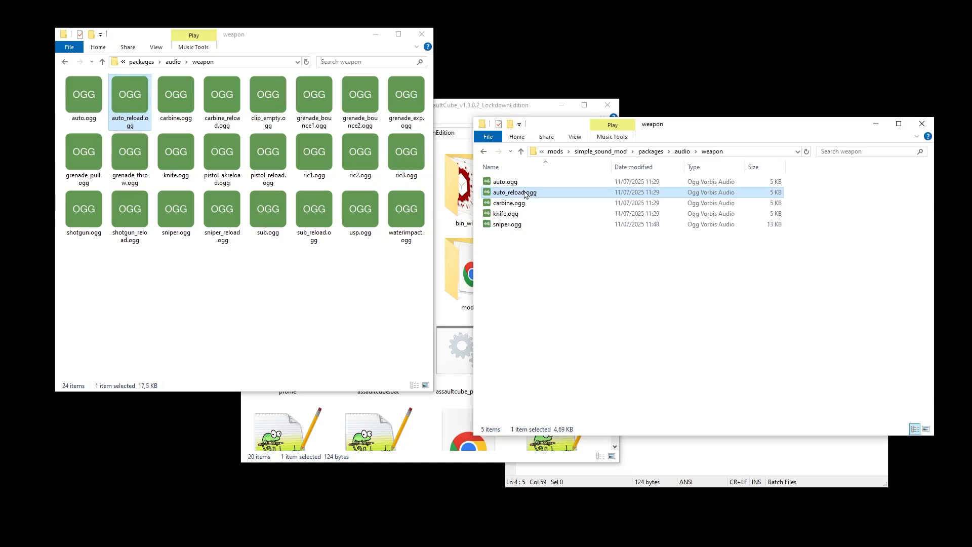
{"action": "left_click", "coordinate": [516, 215]}
Step: Duplicate the short knife sound in the mod's weapon folder under the remaining original names, such as grenade_pull.ogg, ric1.ogg, shotgun.ogg and sniper_reload.ogg
{"action": "key", "text": "ctrl+v"}
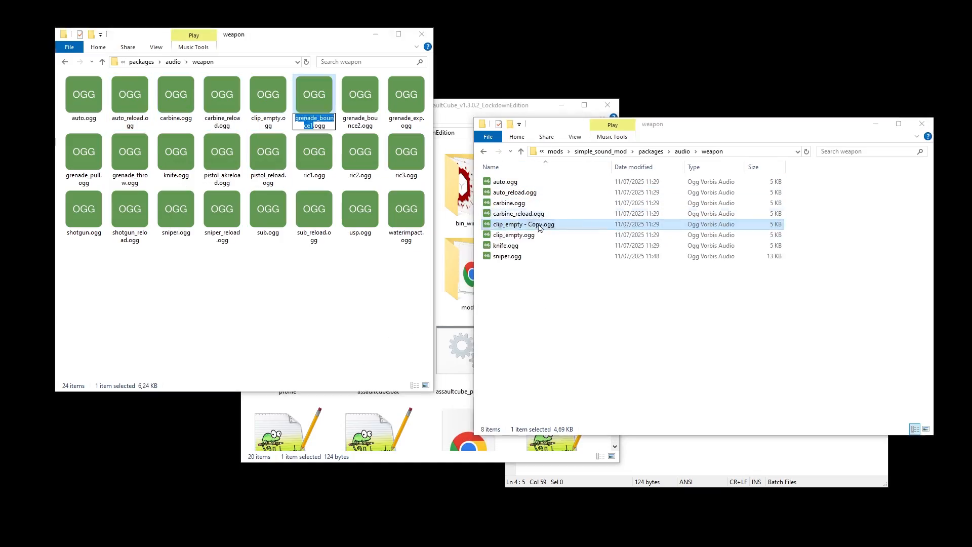
{"action": "left_click", "coordinate": [84, 157]}
{"action": "left_click", "coordinate": [129, 157]}
{"action": "left_click", "coordinate": [222, 158]}
{"action": "left_click", "coordinate": [268, 157]}
{"action": "left_click", "coordinate": [314, 157]}
{"action": "left_click", "coordinate": [84, 213]}
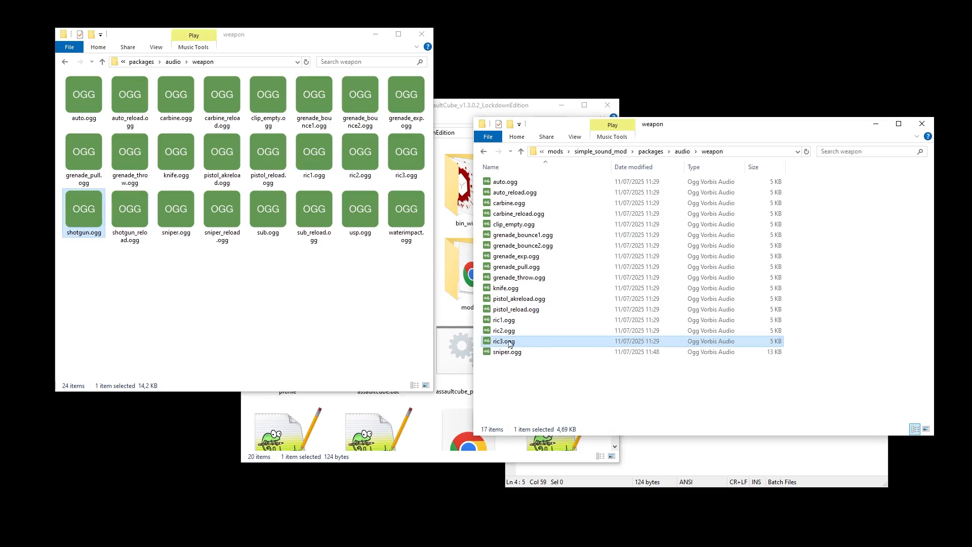
{"action": "left_click", "coordinate": [129, 212]}
{"action": "left_click", "coordinate": [222, 212]}
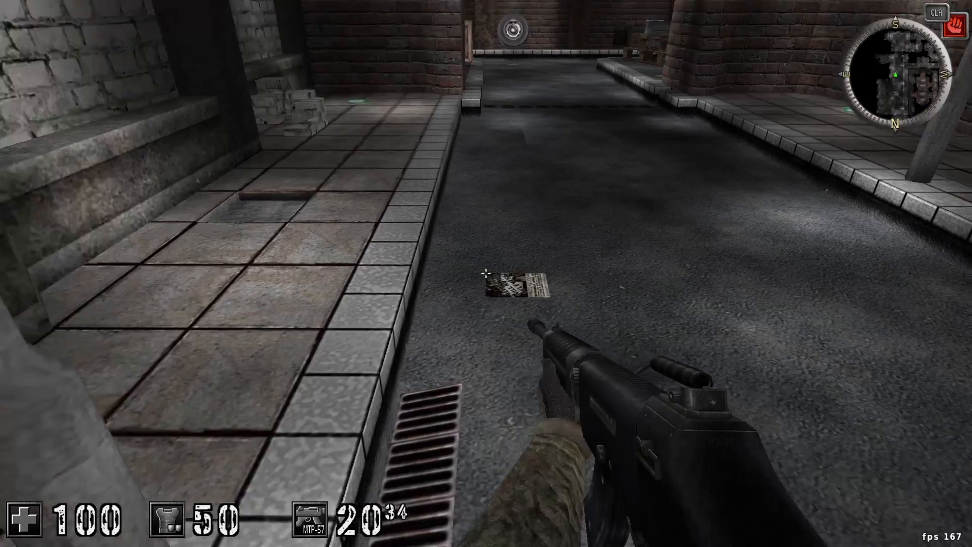
Step: Test the replaced weapon sounds in AssaultCube by firing the MTP-57 while moving around the map
{"action": "left_click", "coordinate": [486, 273]}
{"action": "left_click", "coordinate": [487, 274]}
{"action": "left_click", "coordinate": [486, 274]}
{"action": "left_click", "coordinate": [486, 273]}
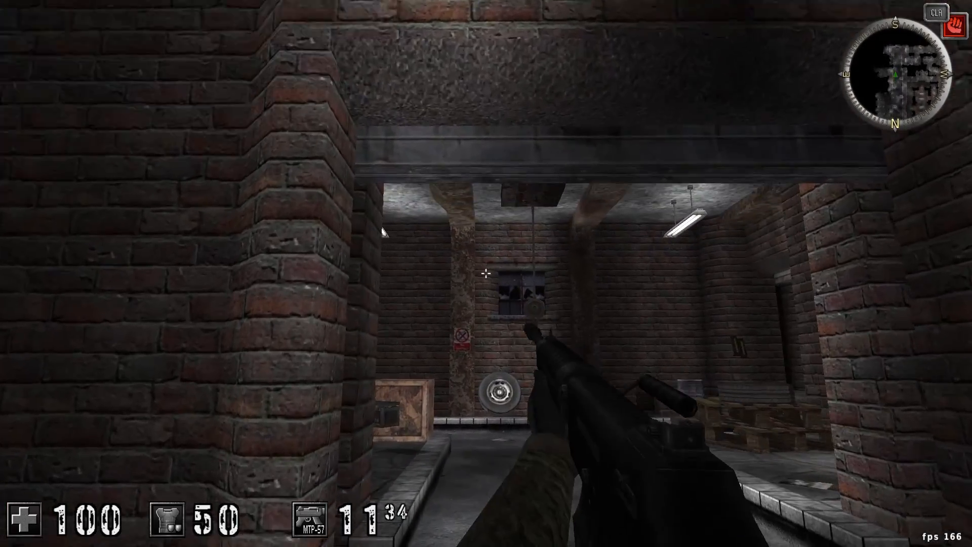
{"action": "left_click", "coordinate": [486, 274]}
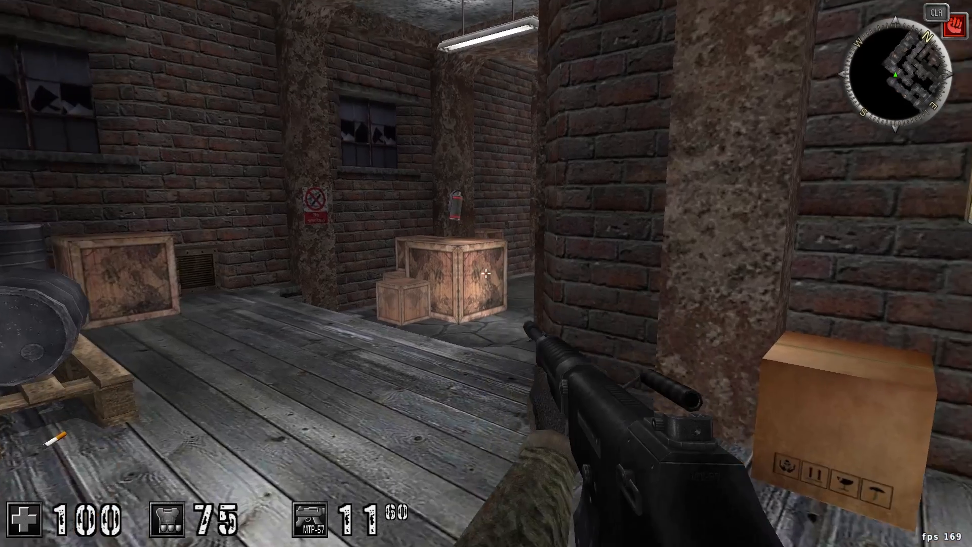
{"action": "key", "text": "w"}
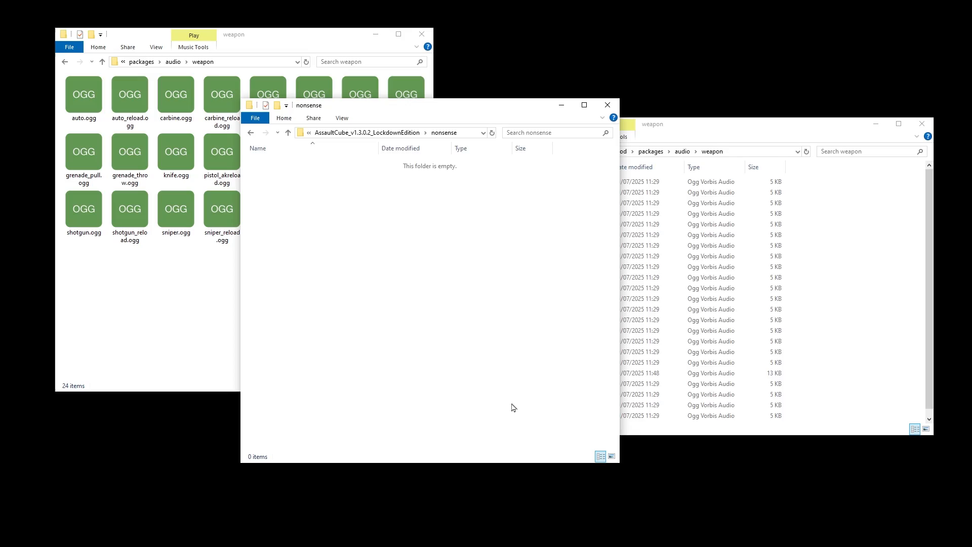
Step: Move the duplicated weapon sounds, all but knife.ogg and sniper.ogg, into a nonsense folder inside the AssaultCube directory
{"action": "key", "text": "ctrl+v"}
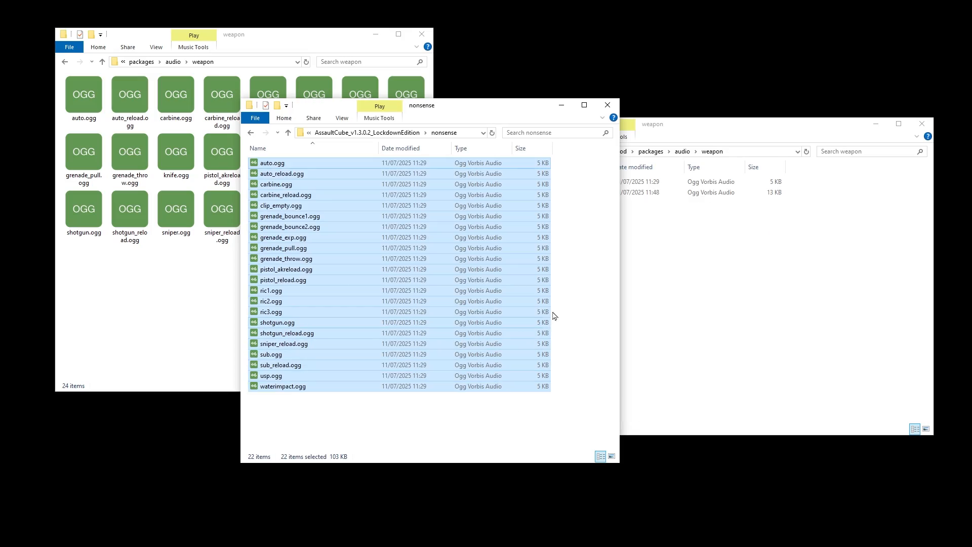
{"action": "key", "text": "alt+Up"}
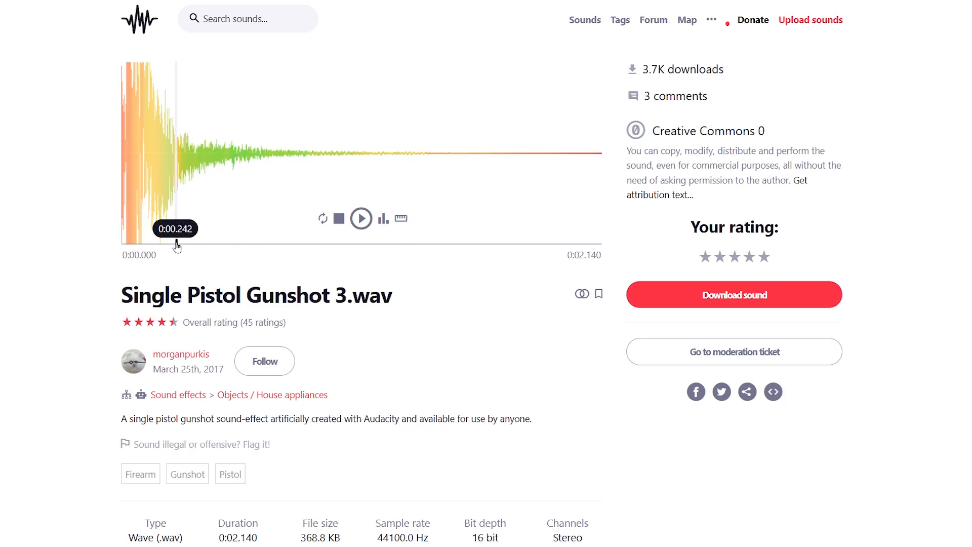
Step: On Freesound, preview Single Pistol Gunshot 3.wav, rate it five stars, and download it together with Desert Eagle Gunshot
{"action": "left_click", "coordinate": [362, 218]}
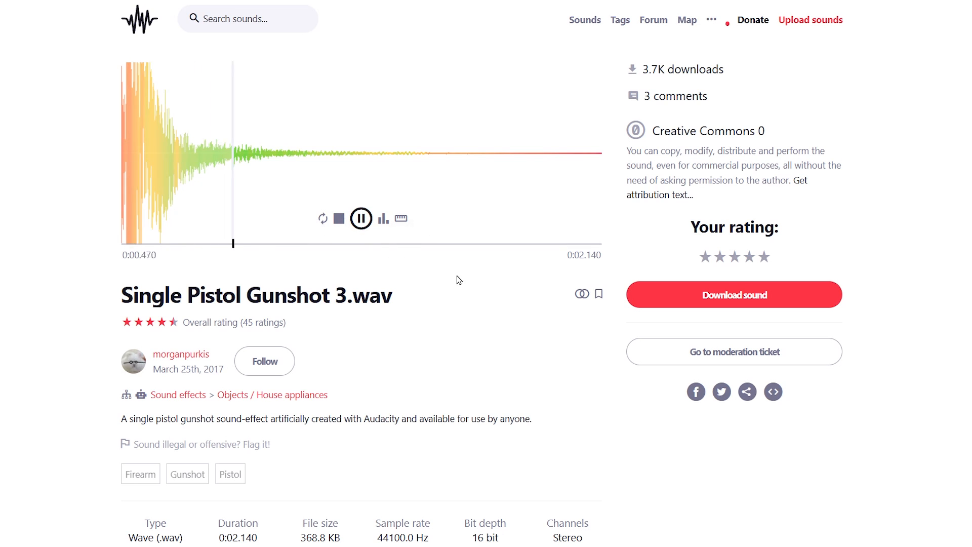
{"action": "scroll", "coordinate": [495, 274], "scroll_direction": "down", "scroll_amount": 1}
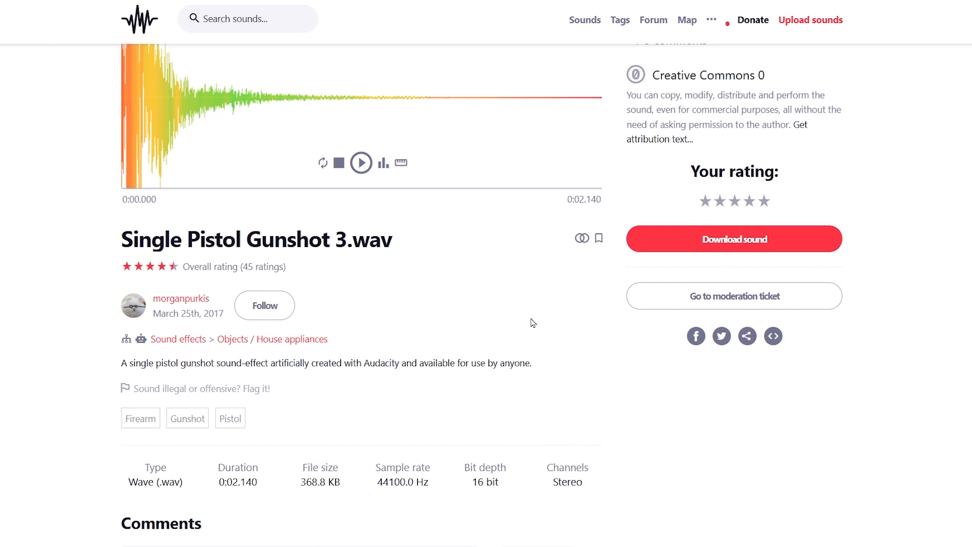
{"action": "left_click", "coordinate": [765, 205]}
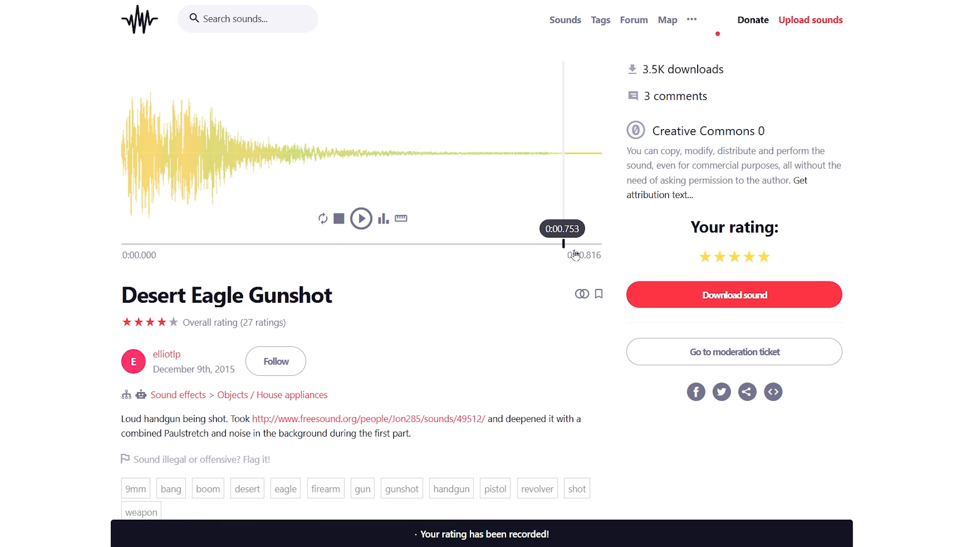
{"action": "scroll", "coordinate": [390, 390], "scroll_direction": "down", "scroll_amount": 1}
{"action": "scroll", "coordinate": [327, 370], "scroll_direction": "up", "scroll_amount": 3}
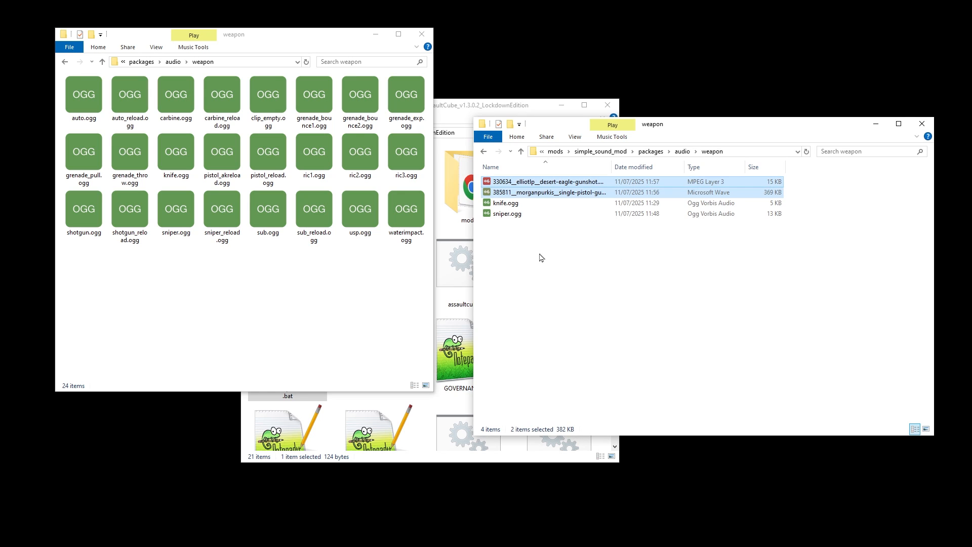
Step: Rename the Desert Eagle gunshot MP3 in the mod's weapon folder as usp
{"action": "left_click", "coordinate": [541, 258]}
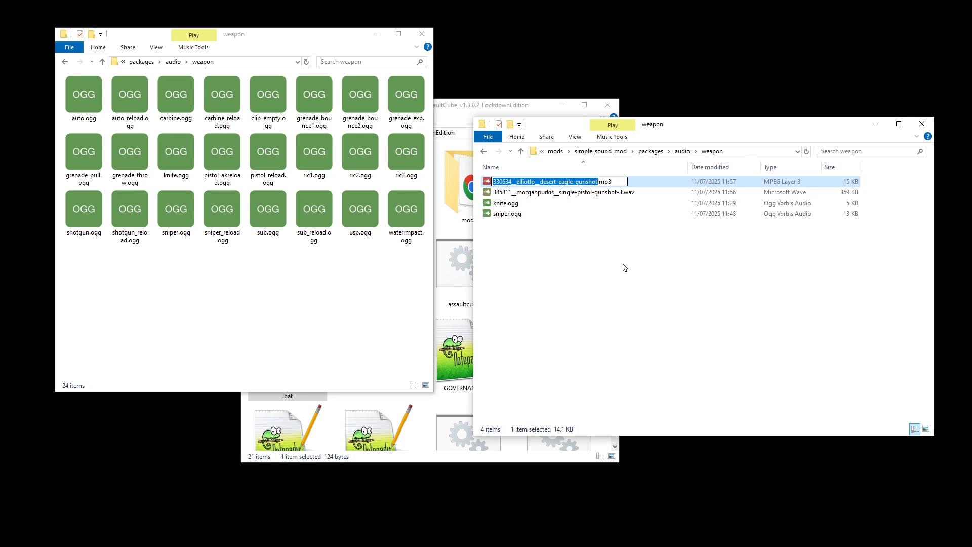
{"action": "type", "text": "usp"}
{"action": "key", "text": "Return"}
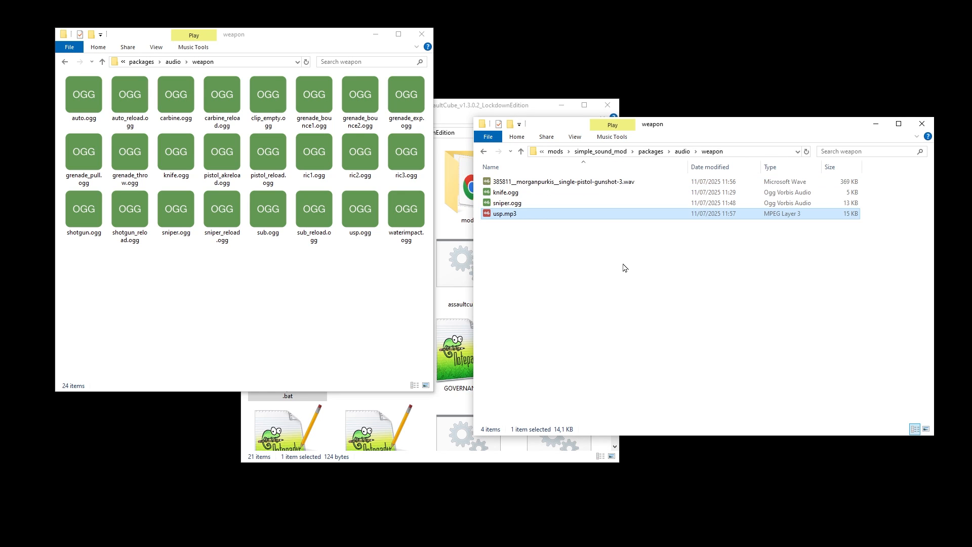
Step: Rename the single pistol gunshot WAV in the mod's weapon folder as auto
{"action": "key", "text": "Up"}
{"action": "key", "text": "Up"}
{"action": "key", "text": "Up"}
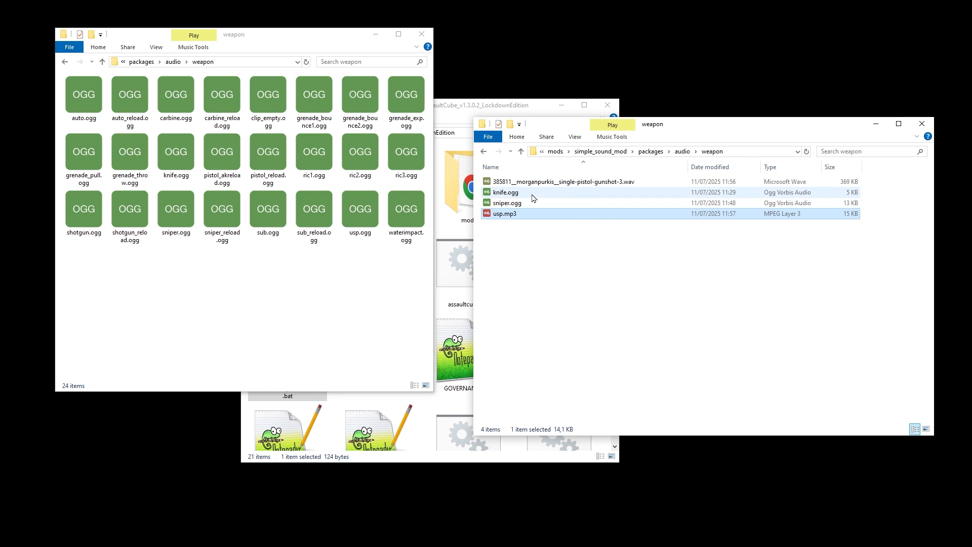
{"action": "key", "text": "F2"}
{"action": "type", "text": "aut"}
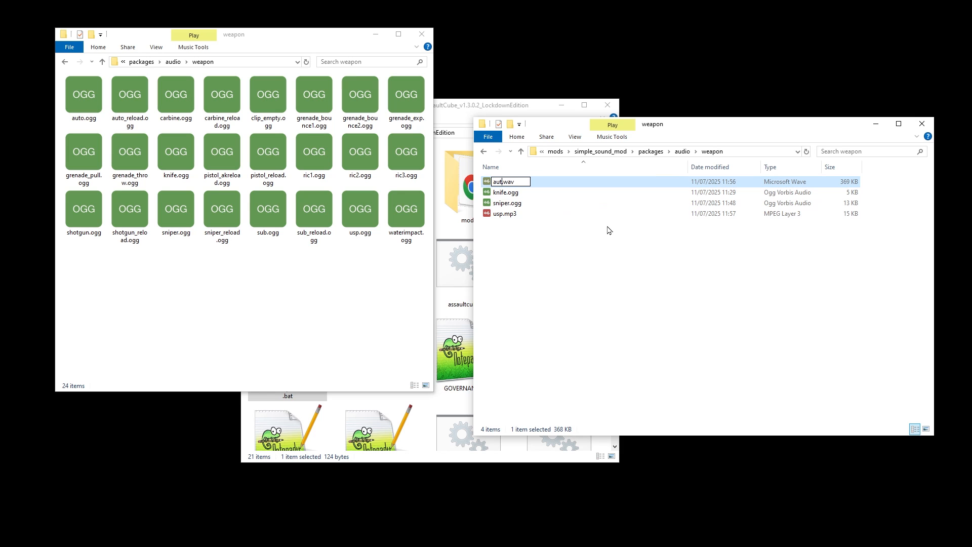
{"action": "type", "text": "o"}
{"action": "left_click", "coordinate": [763, 278]}
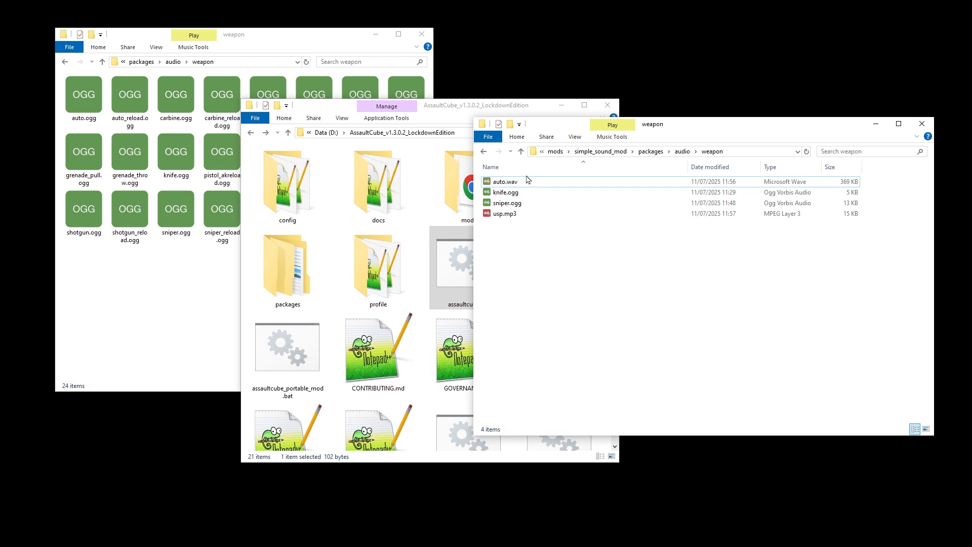
Step: Launch assaultcube_portable_mod.bat and fire the MK-77 pistol and the MTP-57 to test the renamed gunshot sounds
{"action": "left_click", "coordinate": [448, 292]}
{"action": "double_click", "coordinate": [287, 350]}
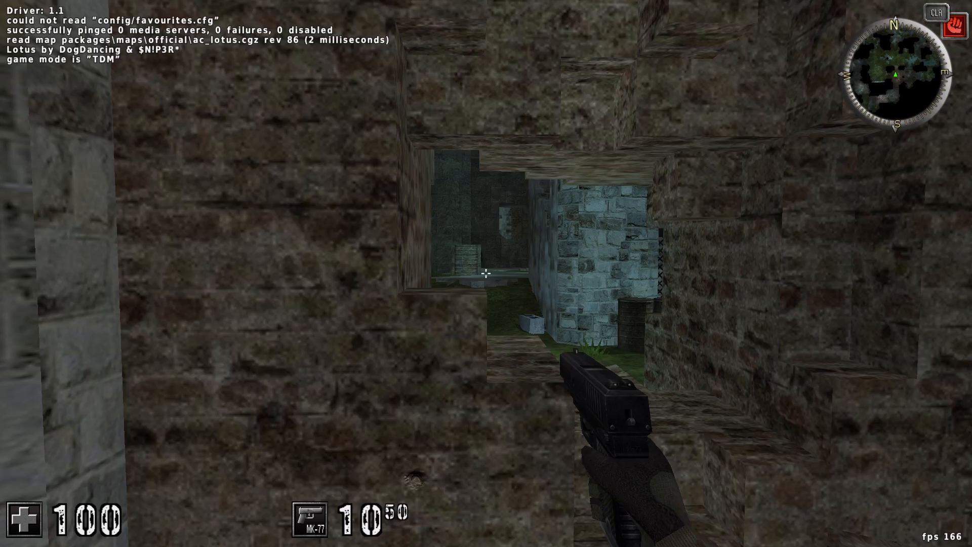
{"action": "left_click", "coordinate": [486, 274]}
{"action": "left_click", "coordinate": [486, 274]}
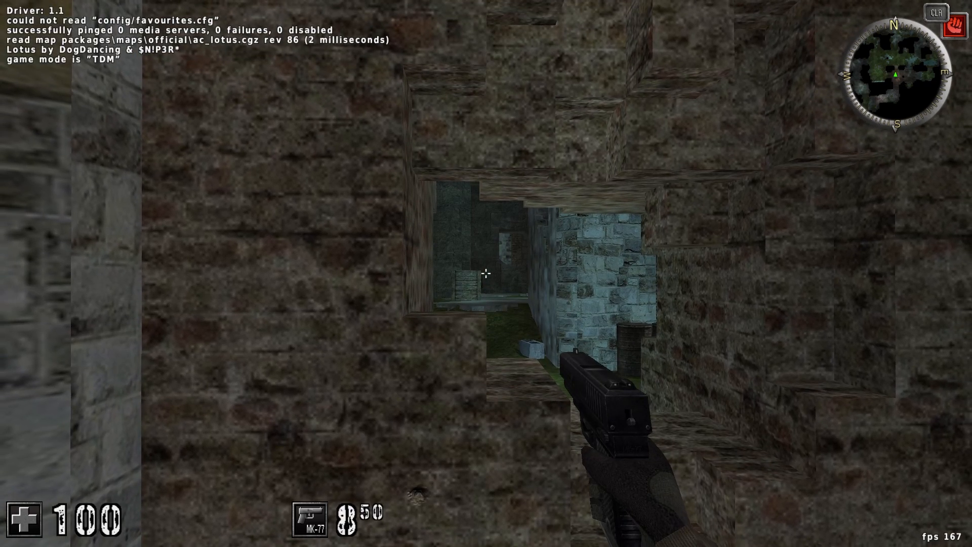
{"action": "key", "text": "1"}
{"action": "left_click", "coordinate": [486, 274]}
{"action": "left_click", "coordinate": [486, 273]}
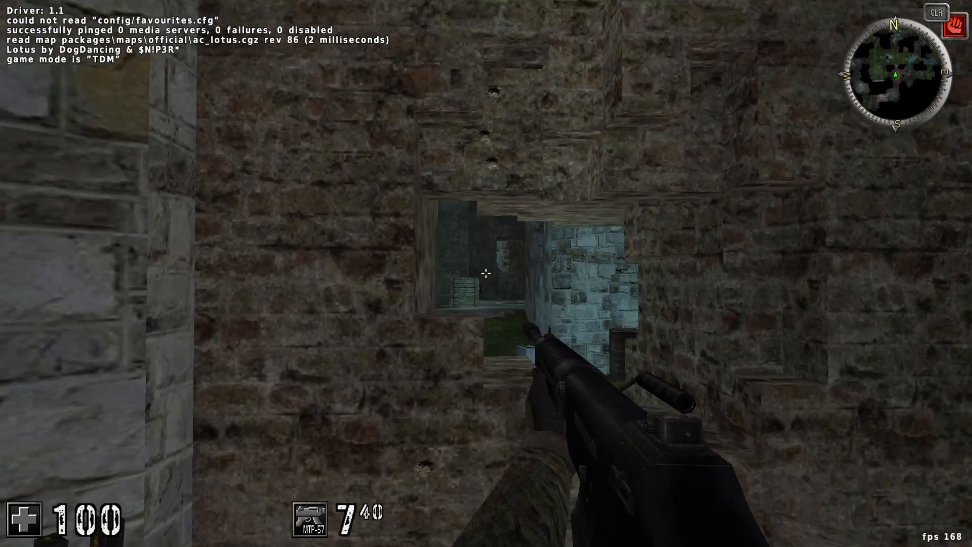
{"action": "left_click", "coordinate": [486, 274]}
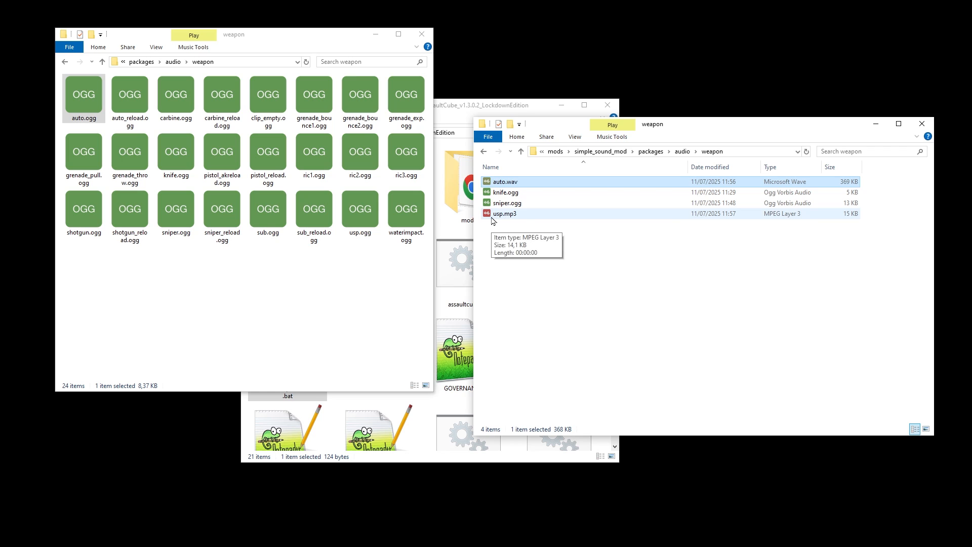
Step: Try renaming usp.mp3 as usp.ogg, and undo the renames of both downloaded gunshot files
{"action": "left_click", "coordinate": [509, 214]}
{"action": "key", "text": "F2"}
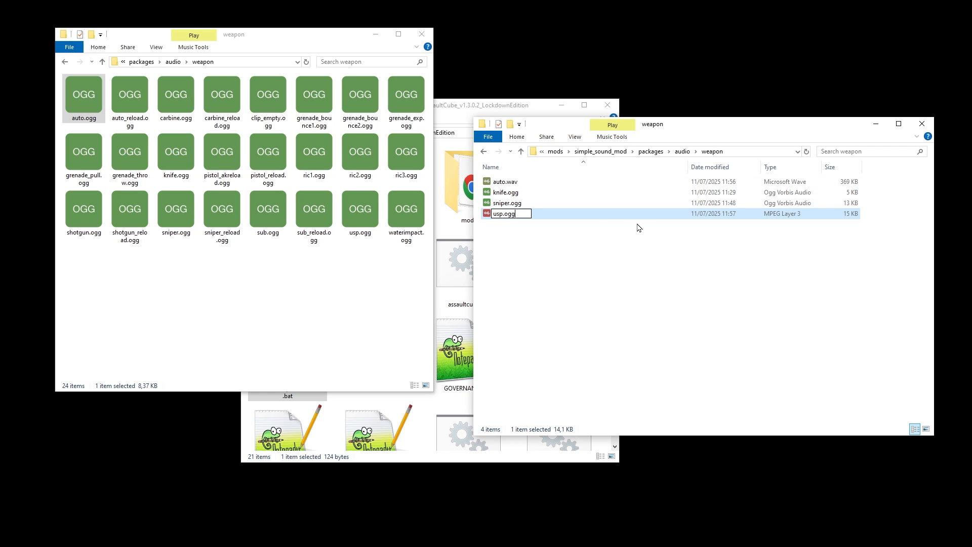
{"action": "key", "text": "Return"}
{"action": "key", "text": "Return"}
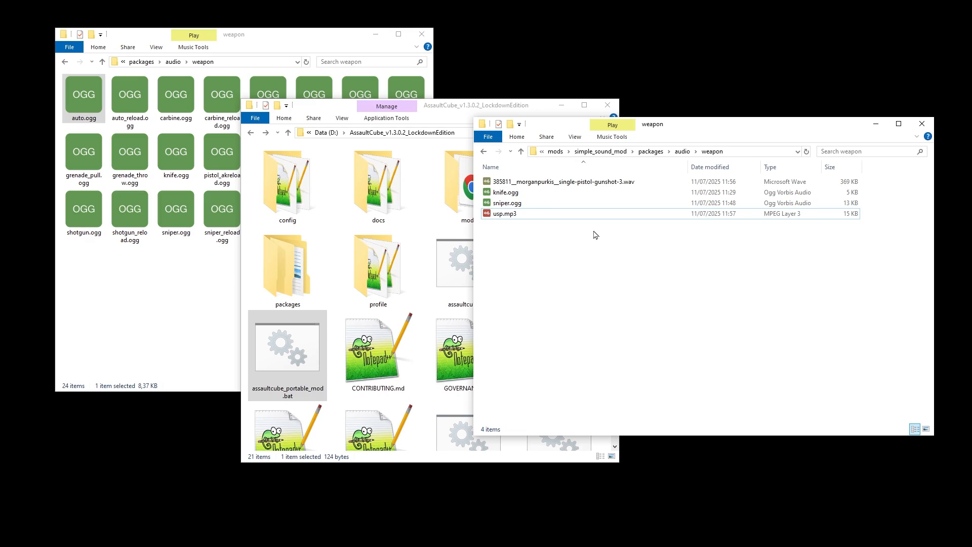
{"action": "key", "text": "ctrl+z"}
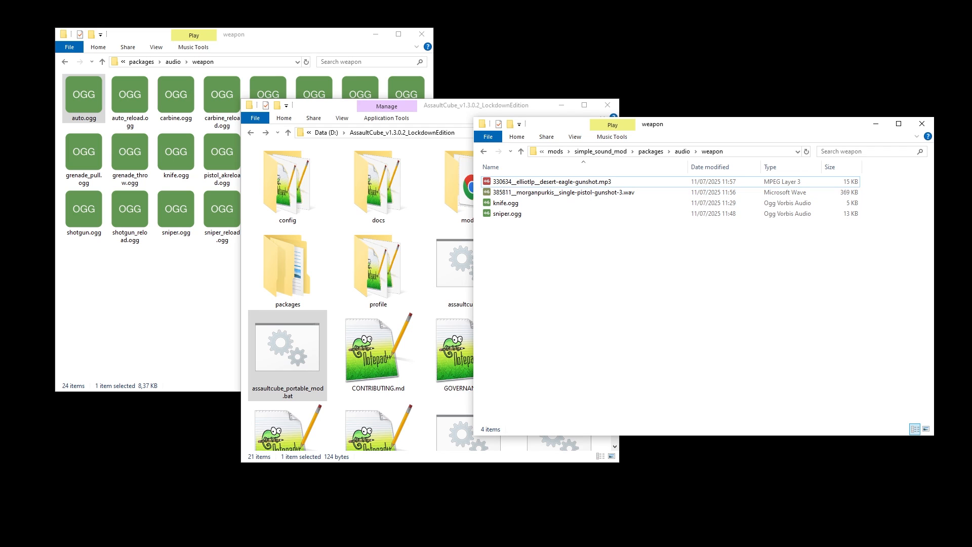
Step: Import the single pistol gunshot WAV into Audacity, accept the 112.14 bpm project tempo, and play the clip
{"action": "left_click", "coordinate": [610, 197]}
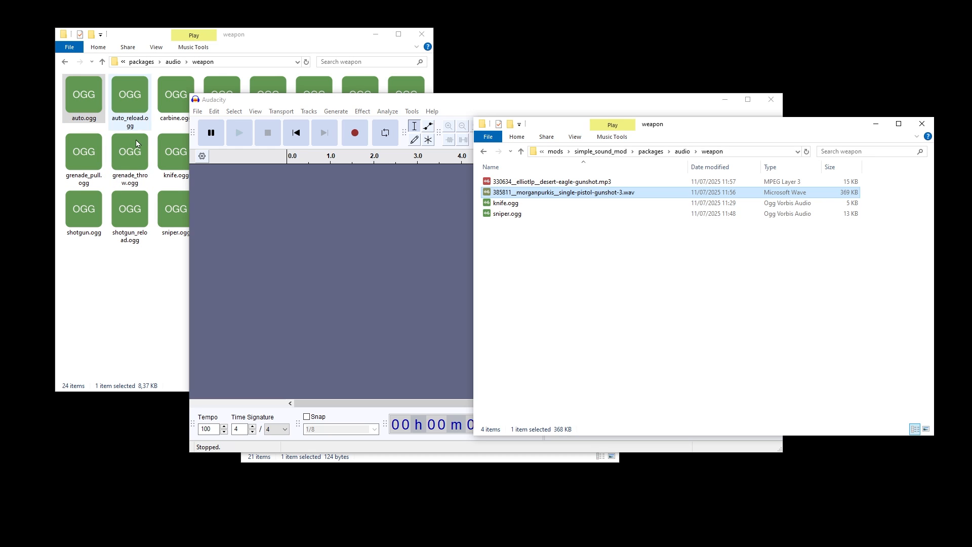
{"action": "left_click_drag", "start_coordinate": [520, 196], "coordinate": [282, 218]}
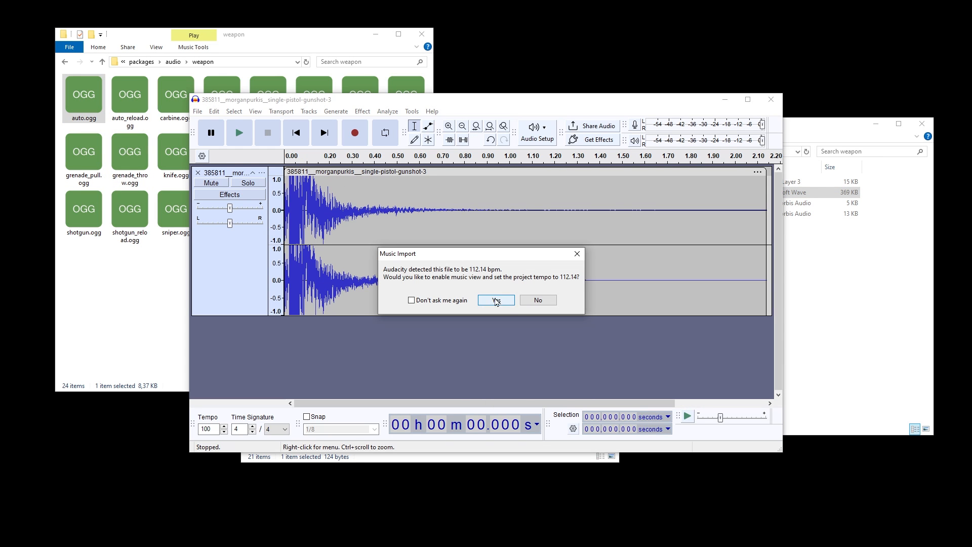
{"action": "left_click", "coordinate": [513, 304]}
{"action": "key", "text": "space"}
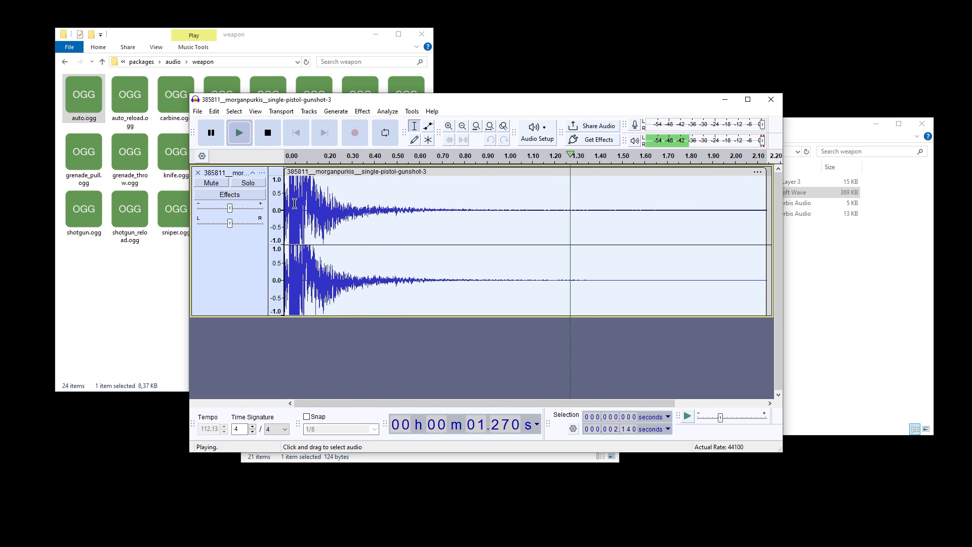
Step: Trim the tail of the pistol gunshot so the clip is about 1.09 seconds long, and play it
{"action": "left_click_drag", "start_coordinate": [531, 218], "coordinate": [482, 223]}
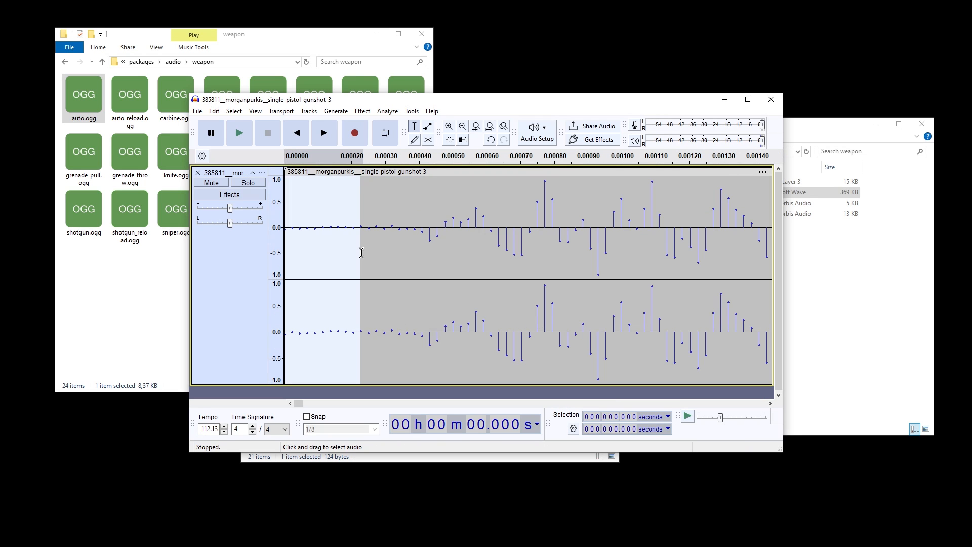
{"action": "left_click_drag", "start_coordinate": [392, 243], "coordinate": [283, 243]}
{"action": "left_click", "coordinate": [242, 131]}
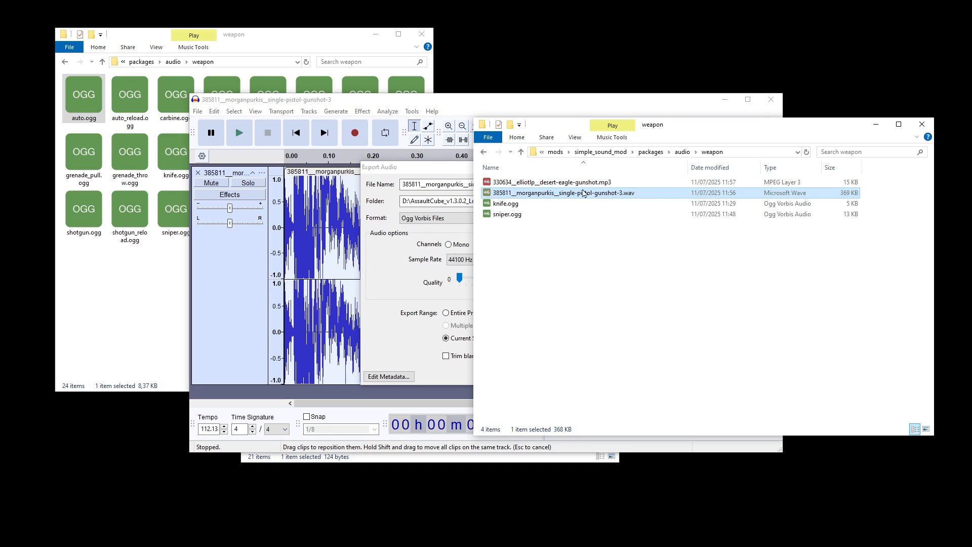
Step: Export the trimmed stereo gunshot as auto.ogg, and cancel a second export with the Ogg Vorbis quality at 7
{"action": "left_click", "coordinate": [455, 186]}
{"action": "left_click_drag", "start_coordinate": [459, 278], "coordinate": [485, 278]}
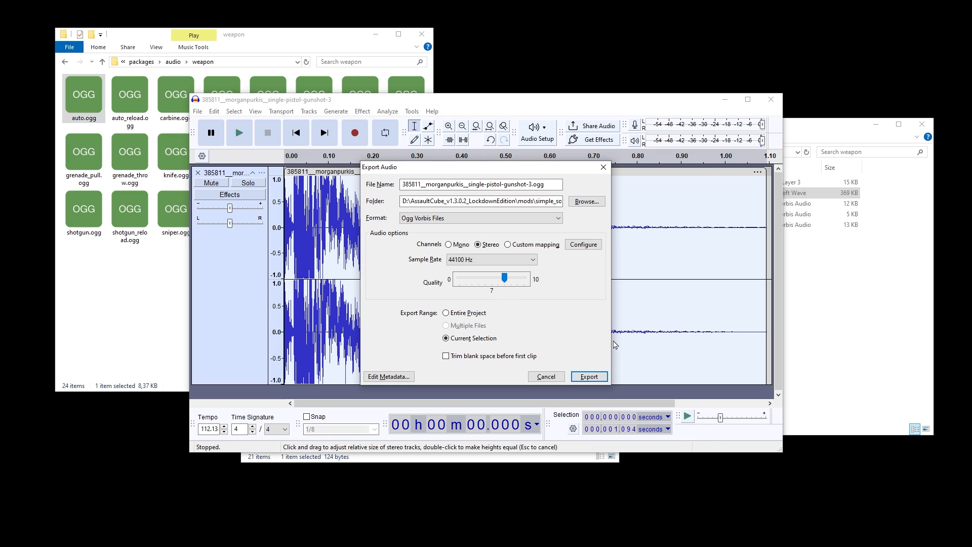
{"action": "left_click", "coordinate": [546, 376]}
Step: Reduce the pistol gunshot to a single mono track and export it as auto.ogg in the mod's weapon folder
{"action": "left_click", "coordinate": [261, 172]}
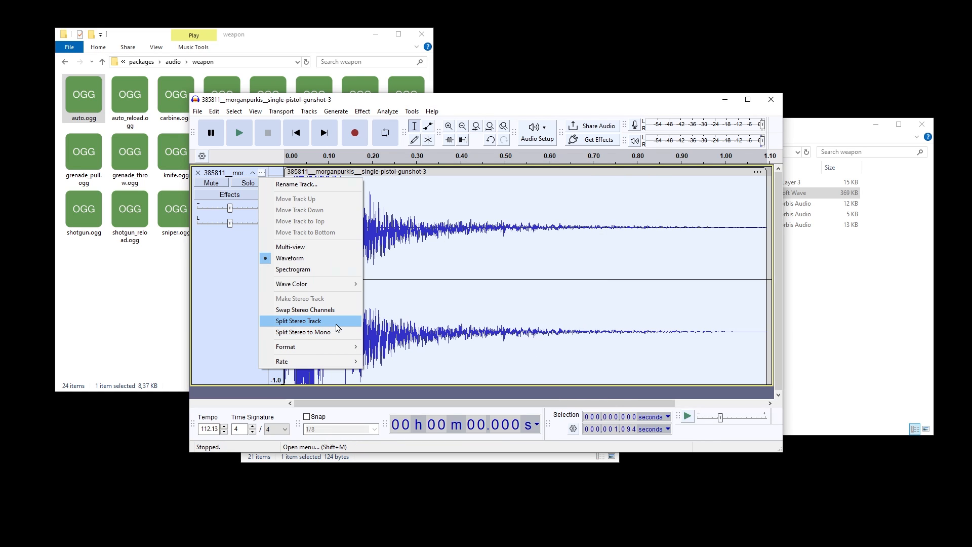
{"action": "left_click", "coordinate": [334, 326]}
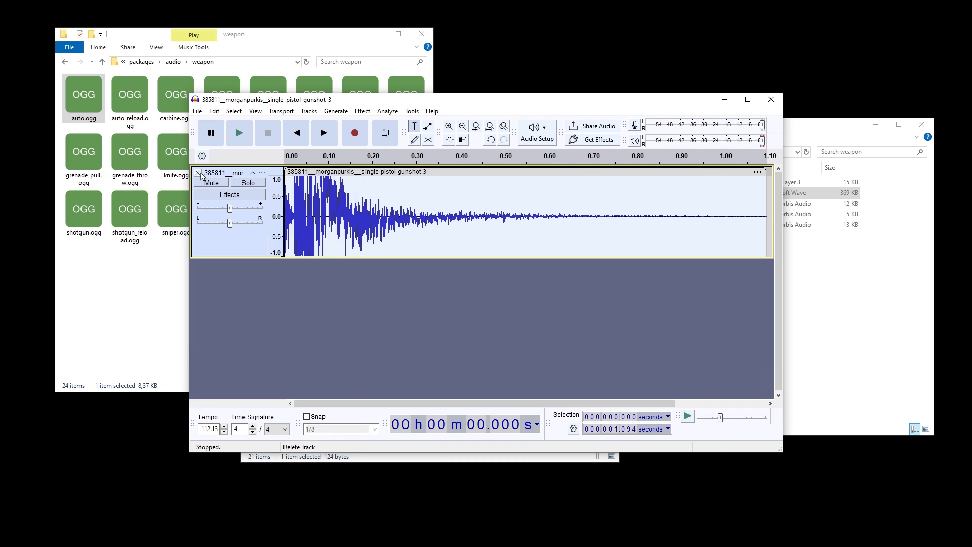
{"action": "key", "text": "space"}
{"action": "key", "text": "ctrl+shift+e"}
{"action": "left_click", "coordinate": [589, 377]}
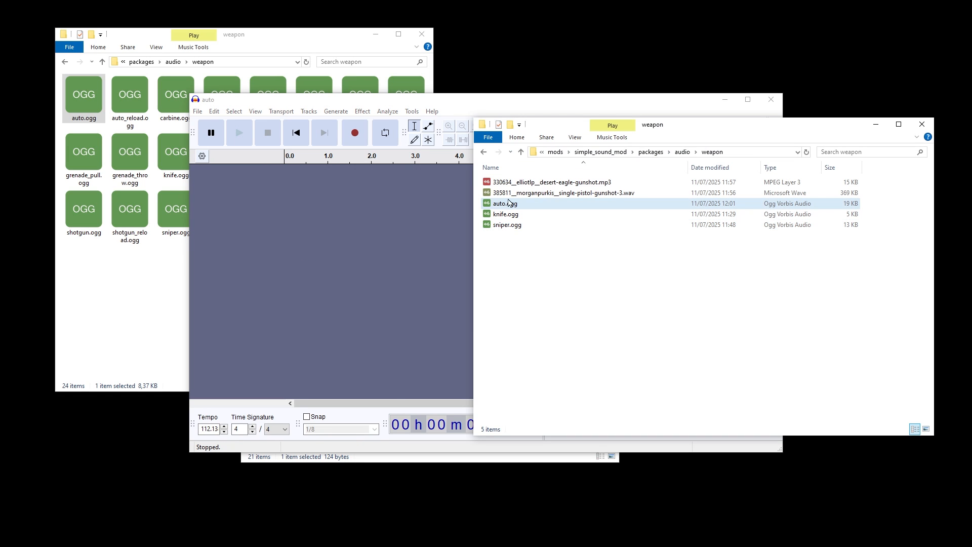
Step: Import the desert eagle gunshot MP3 into Audacity, decline the 220.46 bpm project tempo, and play the clip
{"action": "left_click_drag", "start_coordinate": [499, 183], "coordinate": [485, 253]}
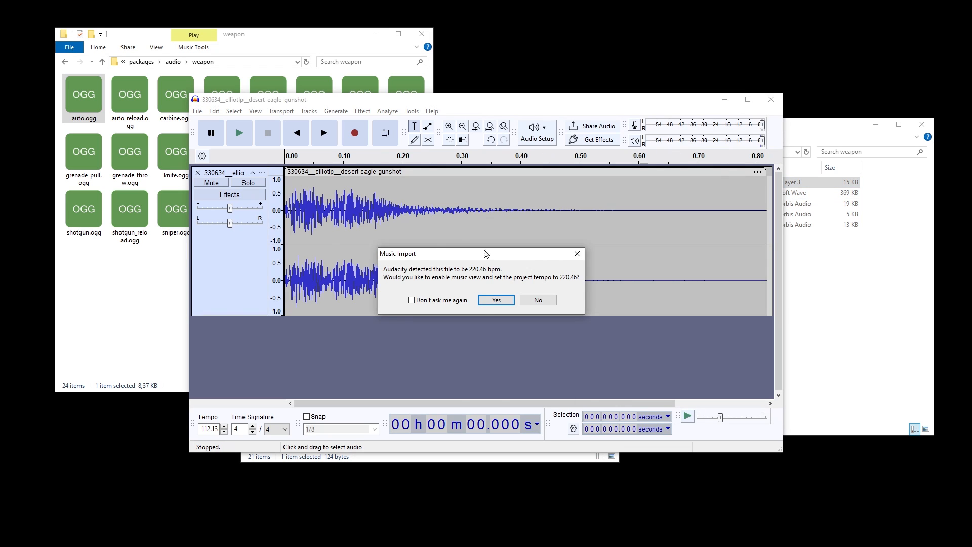
{"action": "left_click", "coordinate": [538, 300]}
{"action": "key", "text": "space"}
Step: Split the desert eagle track to mono, delete the second channel, and normalize the peak amplitude to -0.01 dB
{"action": "left_click", "coordinate": [262, 173]}
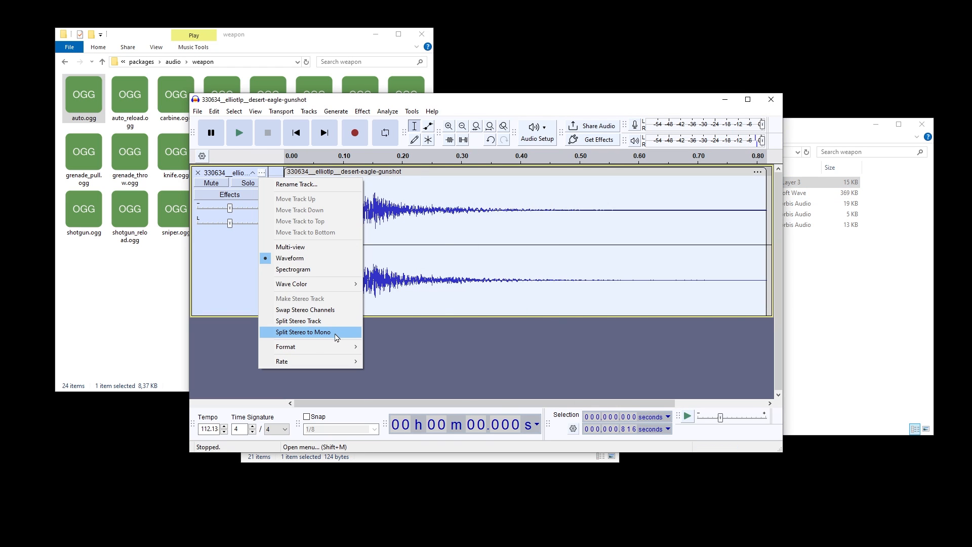
{"action": "left_click", "coordinate": [336, 337]}
{"action": "left_click", "coordinate": [198, 248]}
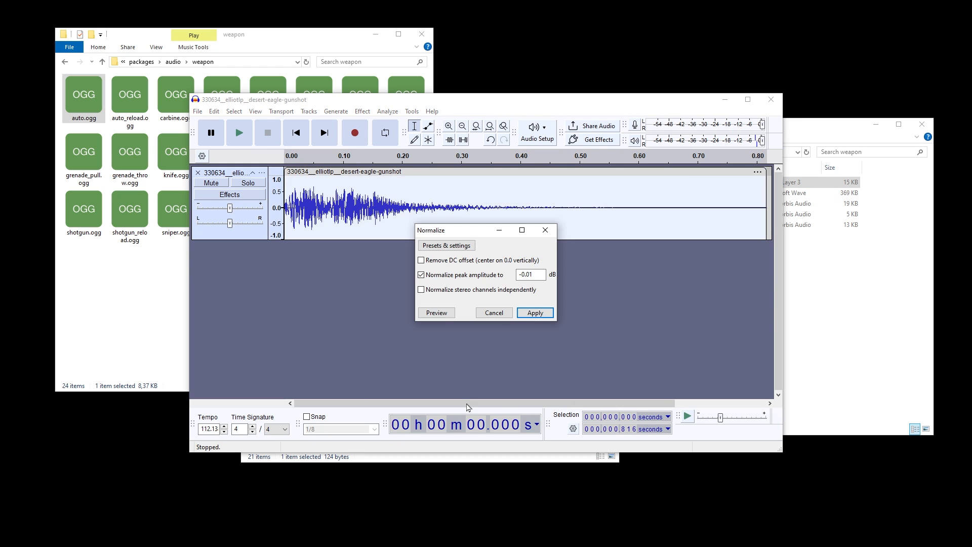
{"action": "key", "text": "Return"}
{"action": "key", "text": "space"}
Step: Examine the start and end of the desert eagle waveform for silence and play the whole clip
{"action": "scroll", "coordinate": [291, 211], "scroll_direction": "up", "scroll_amount": 6}
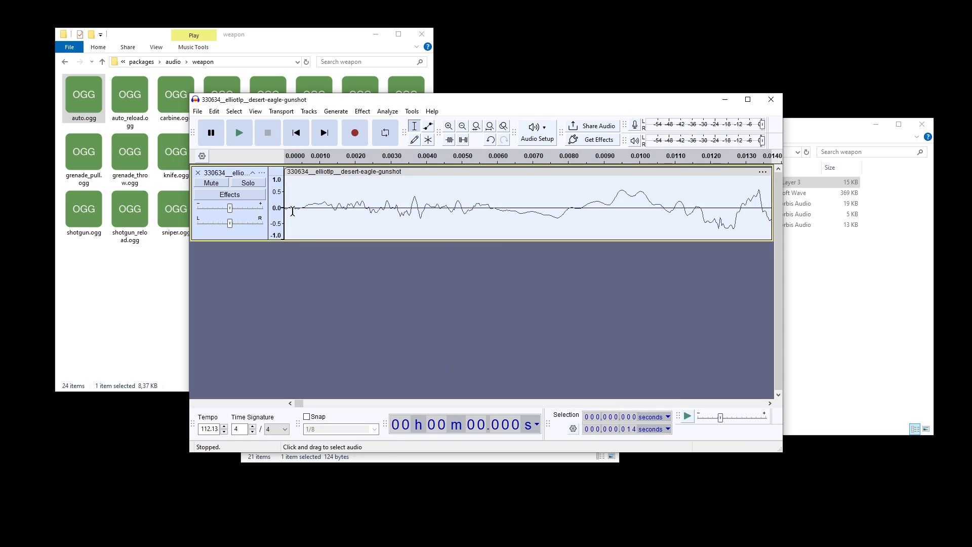
{"action": "left_click_drag", "start_coordinate": [305, 209], "coordinate": [254, 211]}
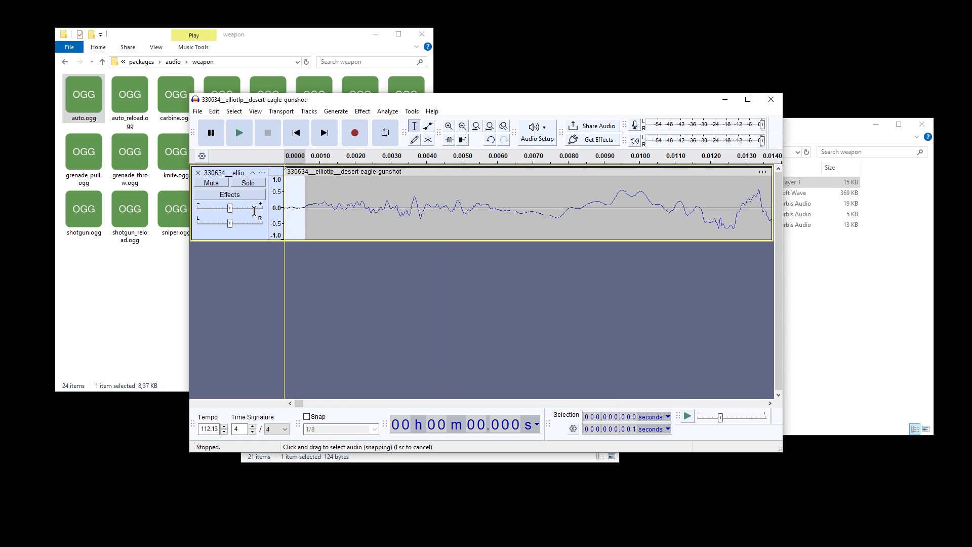
{"action": "key", "text": "ctrl+e"}
{"action": "left_click", "coordinate": [330, 211]}
{"action": "key", "text": "ctrl+a"}
{"action": "key", "text": "ctrl+f"}
{"action": "key", "text": "space"}
{"action": "key", "text": "space"}
{"action": "left_click_drag", "start_coordinate": [769, 198], "coordinate": [754, 199]}
{"action": "key", "text": "ctrl+a"}
{"action": "key", "text": "space"}
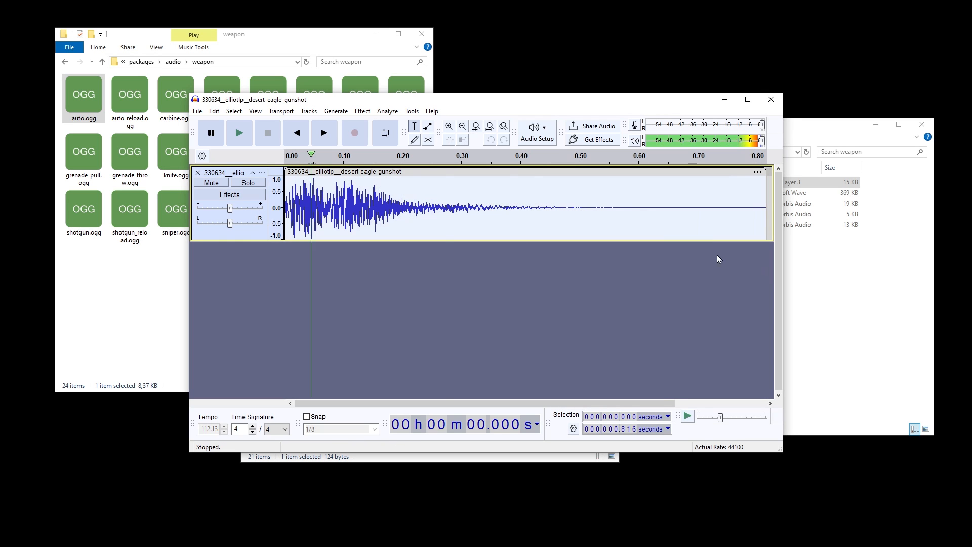
Step: Export the desert eagle clip as usp.ogg, mono Ogg Vorbis at quality 7, checking the name against the game's weapon folder
{"action": "key", "text": "ctrl+shift+e"}
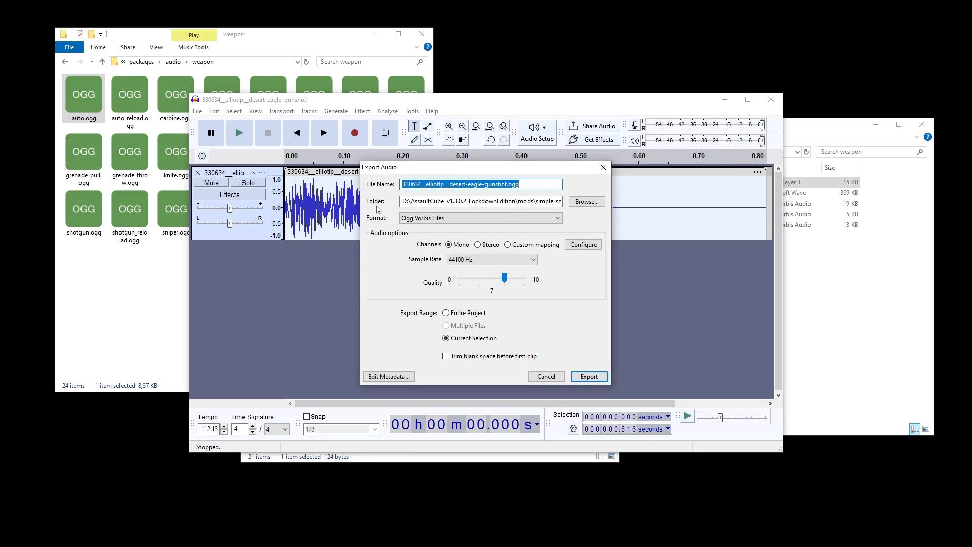
{"action": "type", "text": "ucp"}
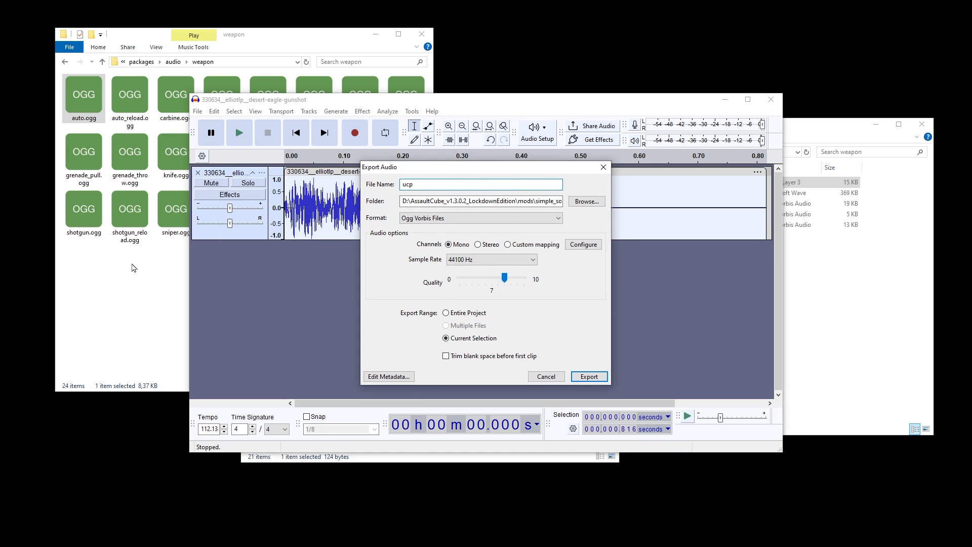
{"action": "left_click", "coordinate": [134, 268]}
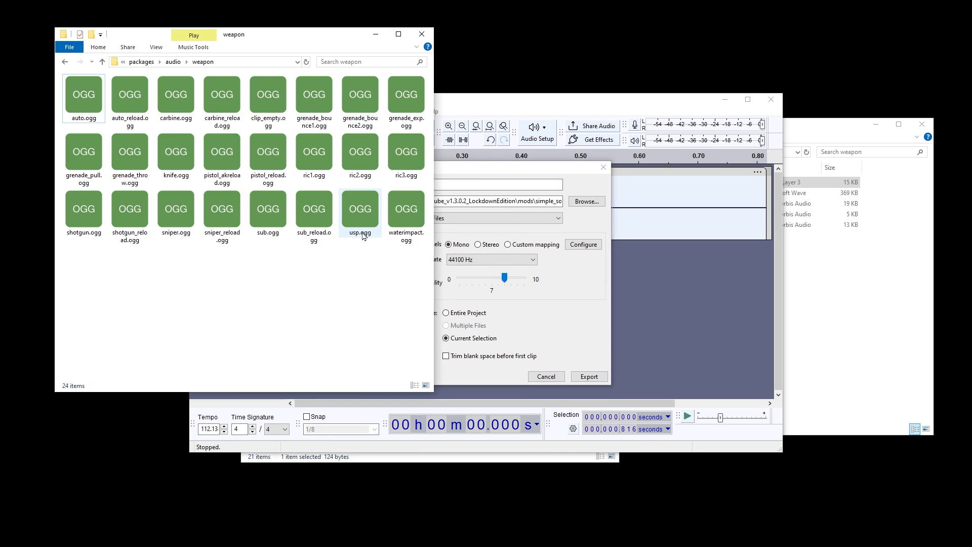
{"action": "left_click", "coordinate": [511, 185]}
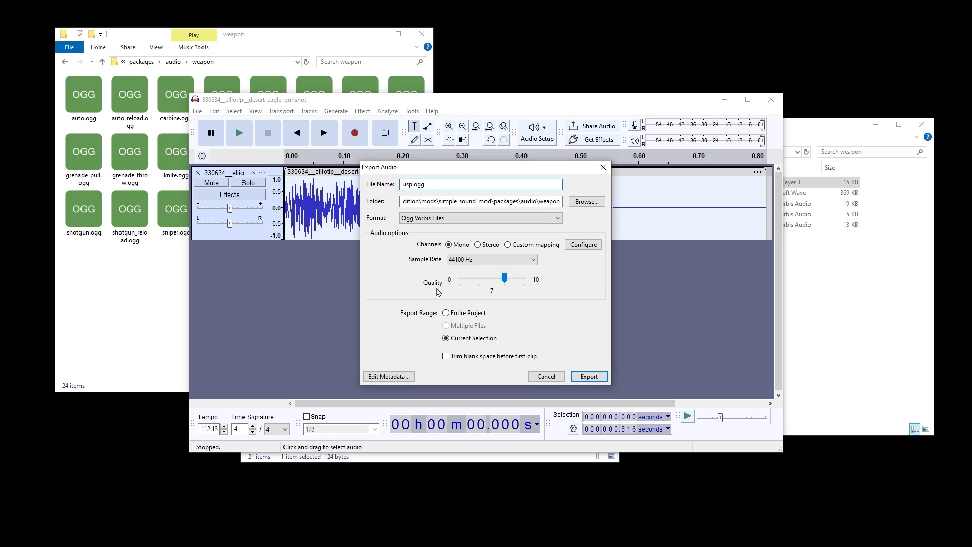
{"action": "left_click", "coordinate": [588, 379]}
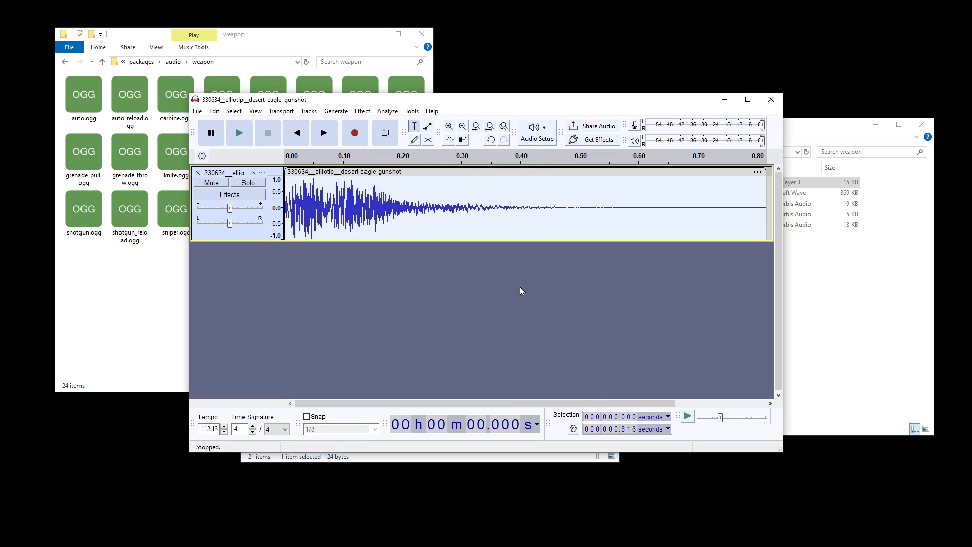
Step: Move the two original gunshot downloads, the MP3 and the WAV, from the mod's weapon folder to the nonsense folder
{"action": "left_click", "coordinate": [801, 235]}
{"action": "left_click", "coordinate": [512, 193]}
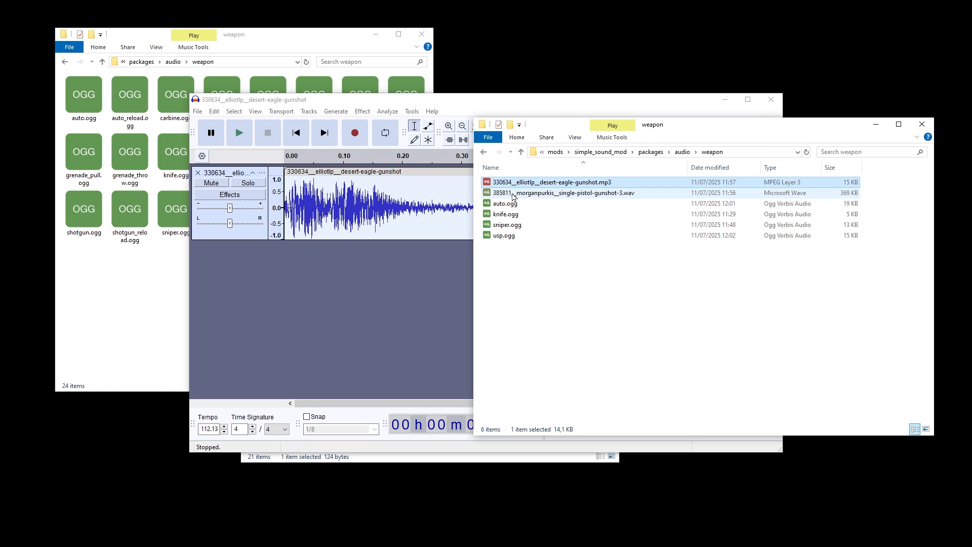
{"action": "left_click", "coordinate": [512, 184], "text": "shift"}
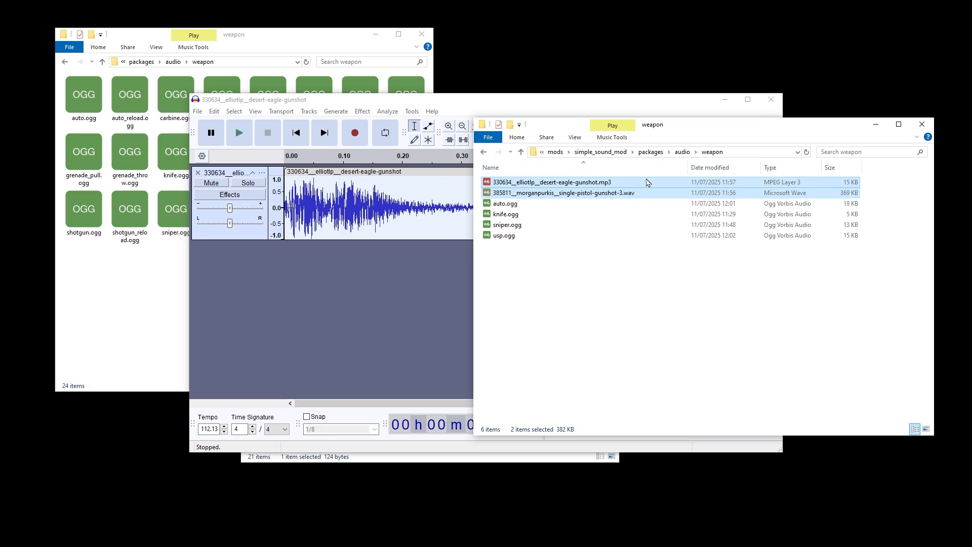
{"action": "key", "text": "ctrl+x"}
{"action": "key", "text": "alt+Tab"}
{"action": "key", "text": "ctrl+v"}
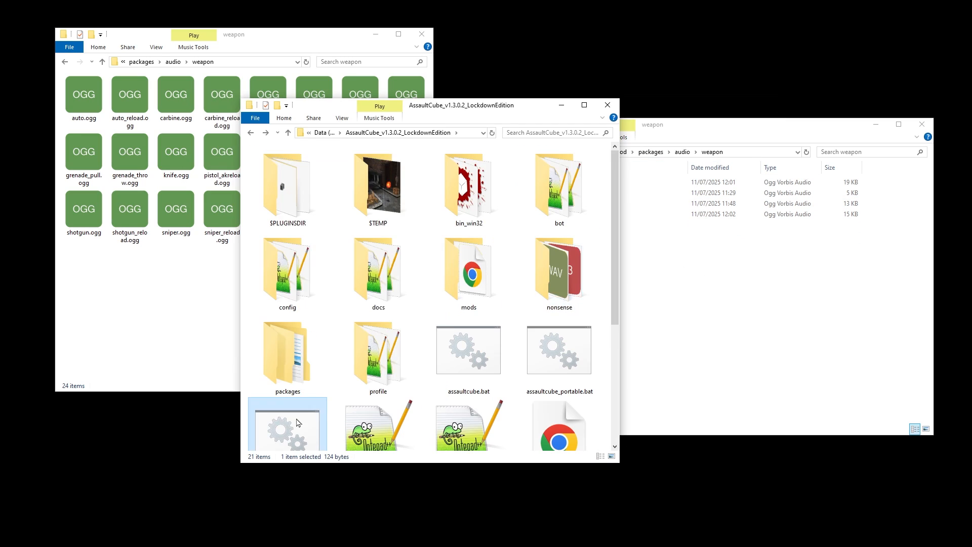
Step: Launch assaultcube_portable_mod.bat and fire the MTP-57 and the MK-77 pistol to test the exported sounds
{"action": "double_click", "coordinate": [299, 423]}
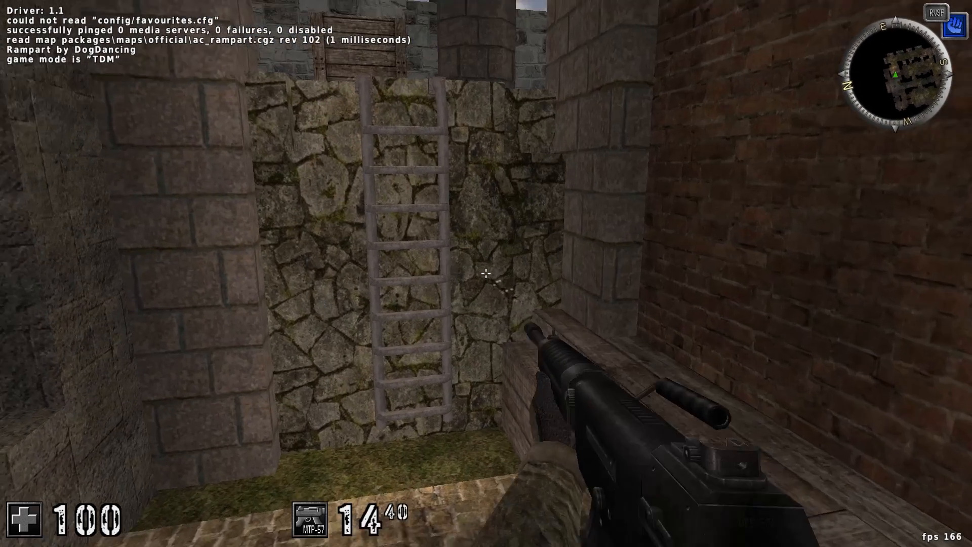
{"action": "left_click", "coordinate": [486, 274]}
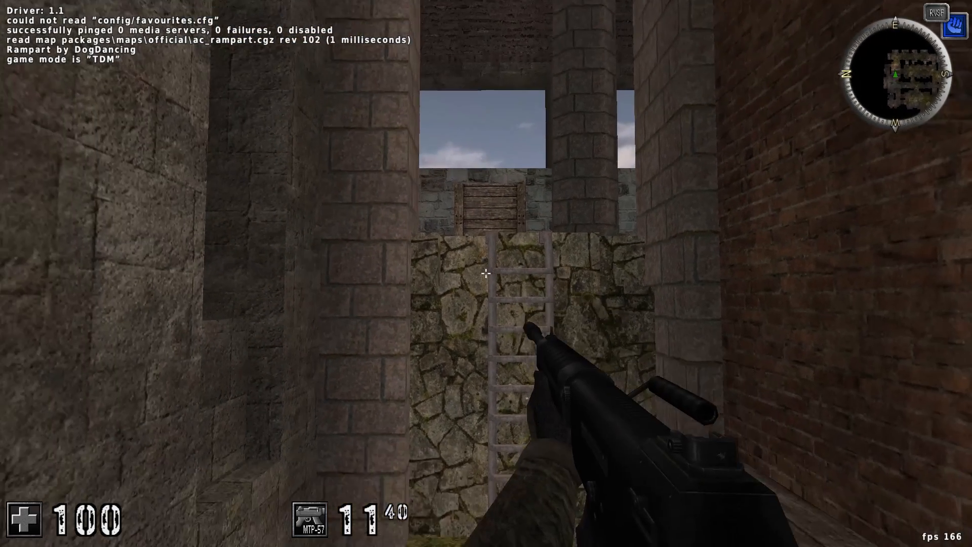
{"action": "key", "text": "2"}
{"action": "key", "text": "w"}
{"action": "left_click", "coordinate": [486, 274]}
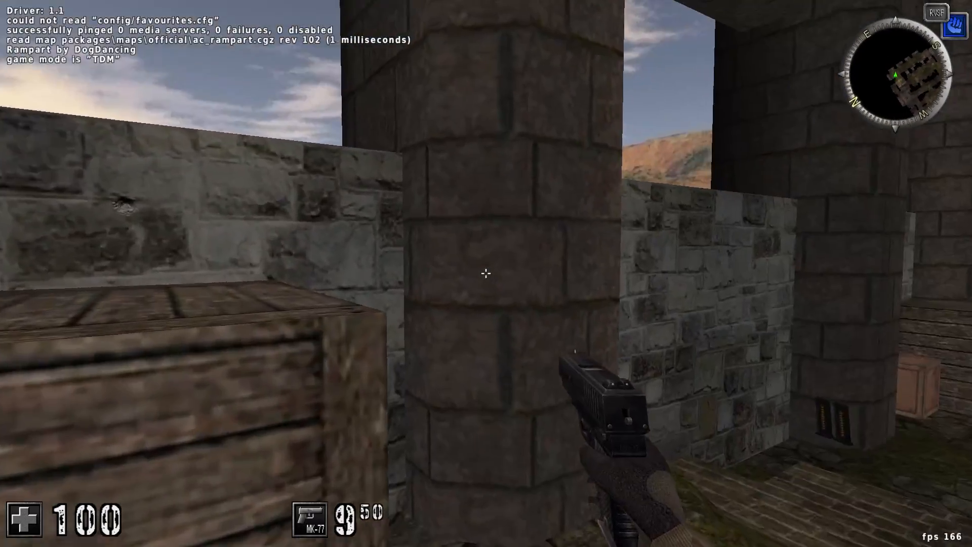
{"action": "left_click", "coordinate": [486, 274]}
{"action": "left_click", "coordinate": [486, 273]}
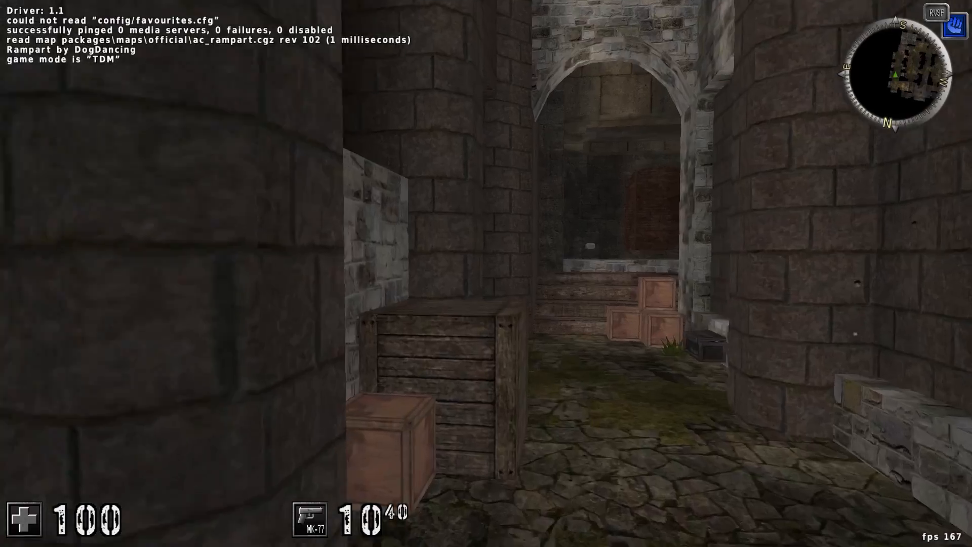
{"action": "key", "text": "w"}
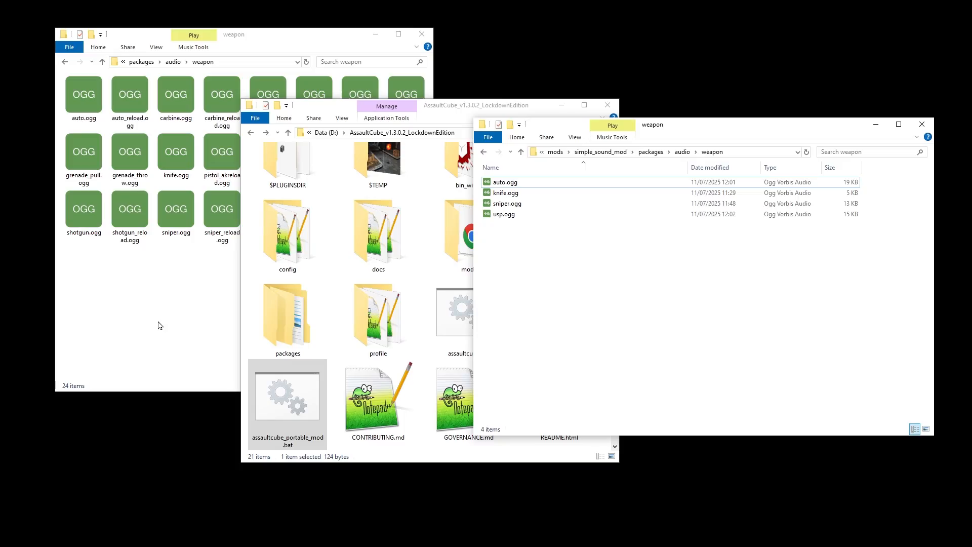
Step: Go back to the audio folder in both the game and mod file windows, and open the game's player folder
{"action": "left_click", "coordinate": [158, 325]}
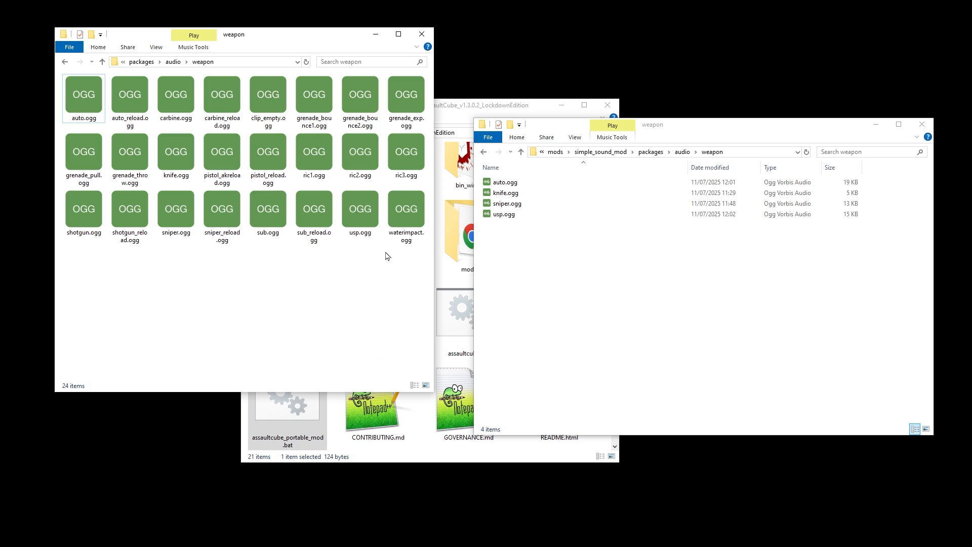
{"action": "left_click", "coordinate": [567, 228]}
{"action": "key", "text": "alt+Left"}
{"action": "left_click", "coordinate": [250, 282]}
{"action": "key", "text": "alt+Left"}
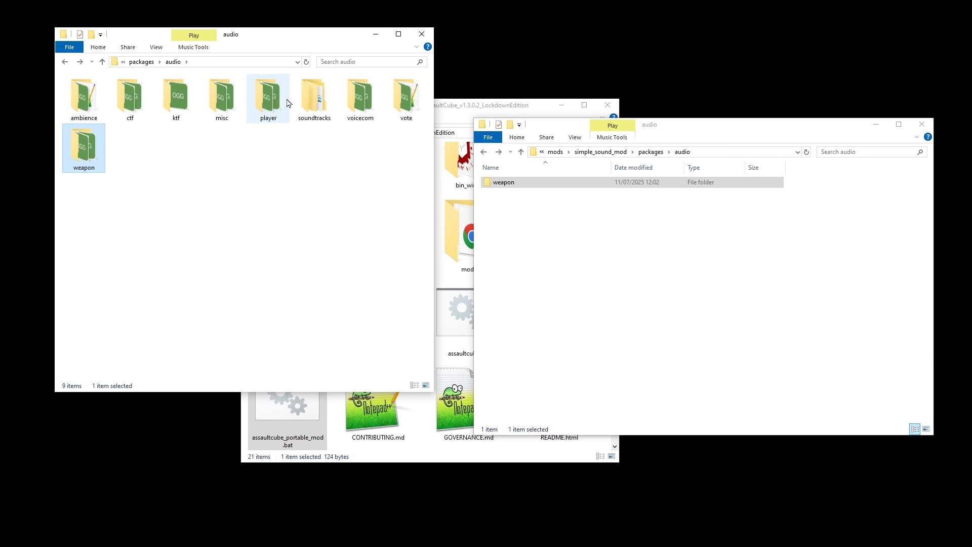
{"action": "double_click", "coordinate": [271, 102]}
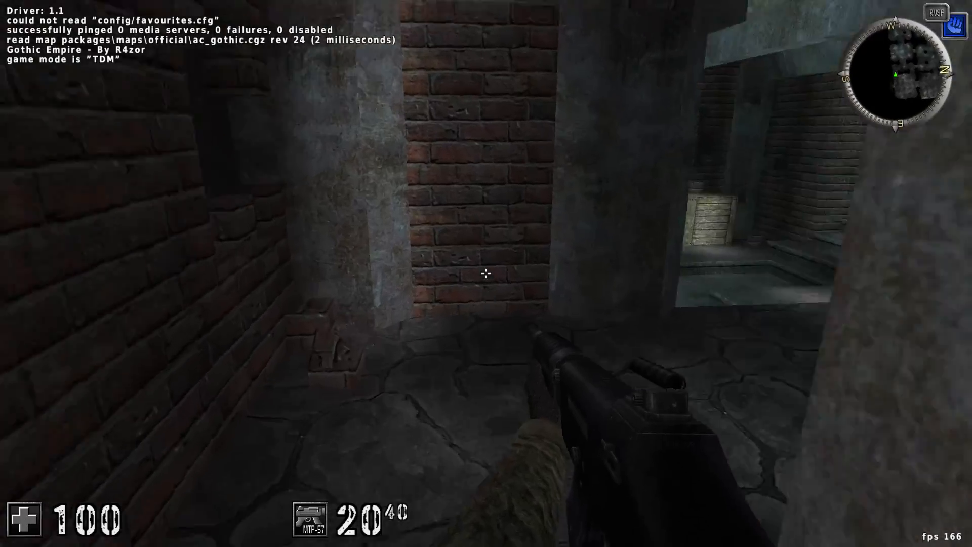
Step: Walk around the Gothic Empire map in AssaultCube to listen to the footsteps
{"action": "key", "text": "w"}
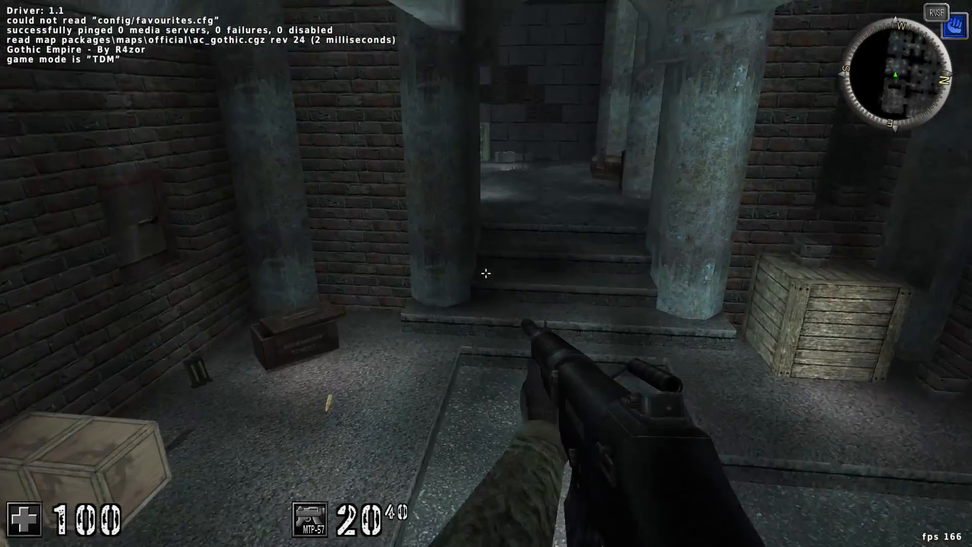
{"action": "key", "text": "w"}
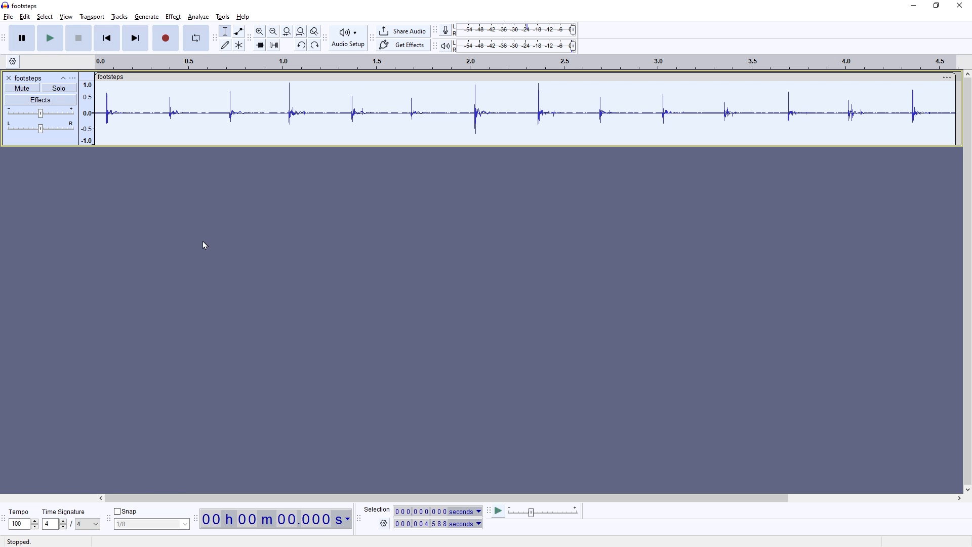
Step: Play the footsteps recording in Audacity and export the edited footsteps track
{"action": "key", "text": "space"}
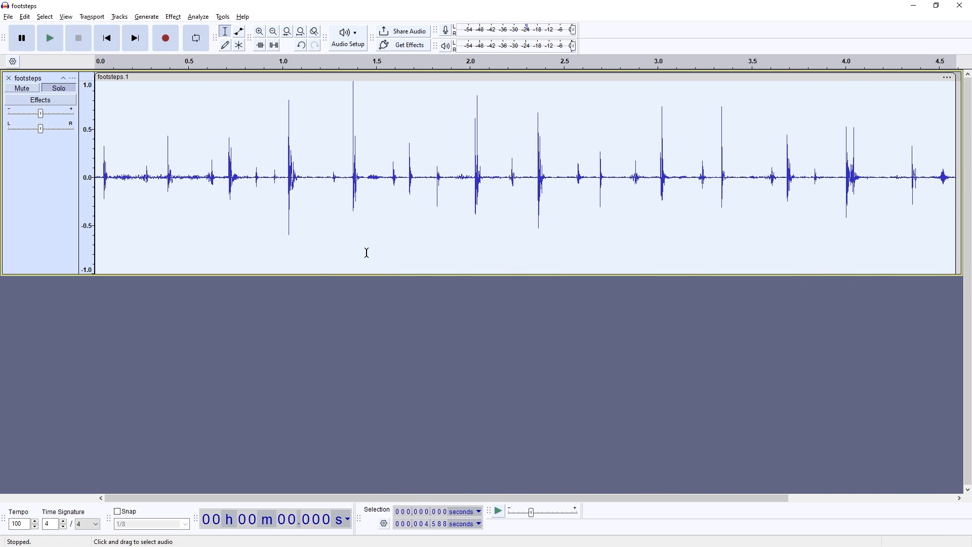
{"action": "key", "text": "ctrl+shift+e"}
{"action": "left_click", "coordinate": [590, 377]}
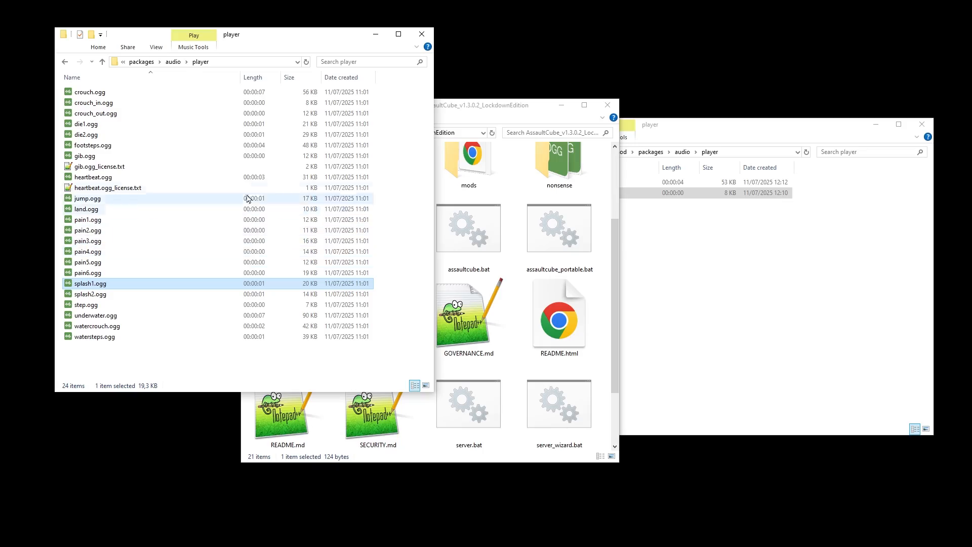
Step: Look through the game's ctf sound folder and return to the audio folder
{"action": "key", "text": "BackSpace"}
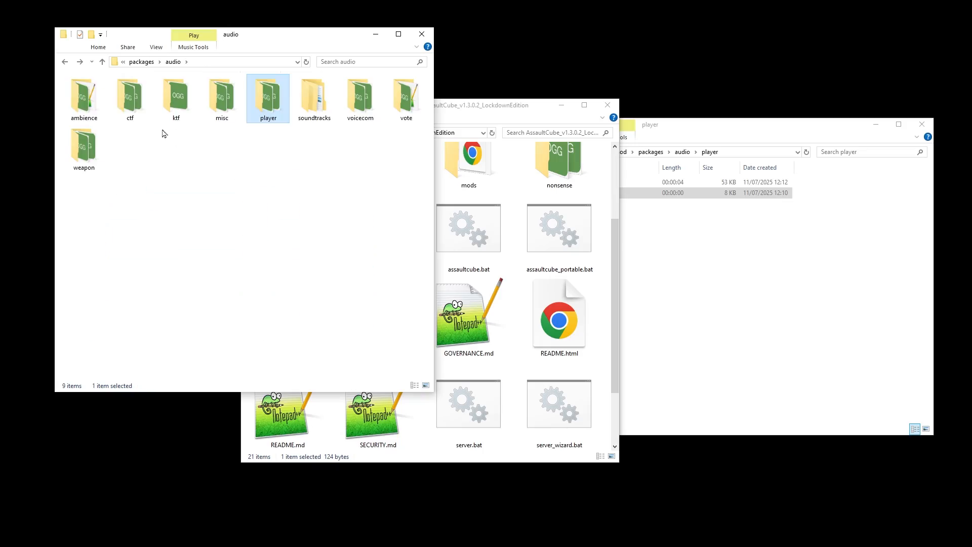
{"action": "double_click", "coordinate": [137, 107]}
{"action": "key", "text": "BackSpace"}
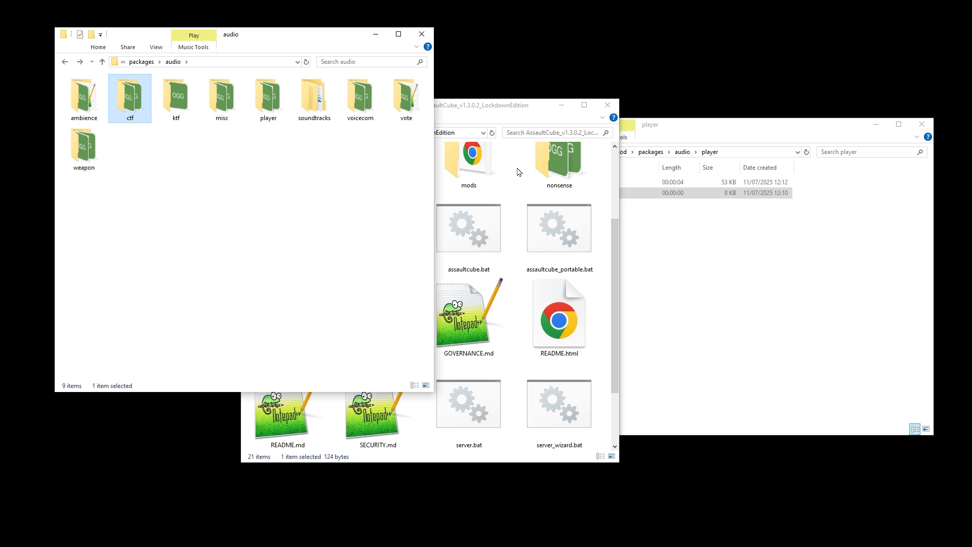